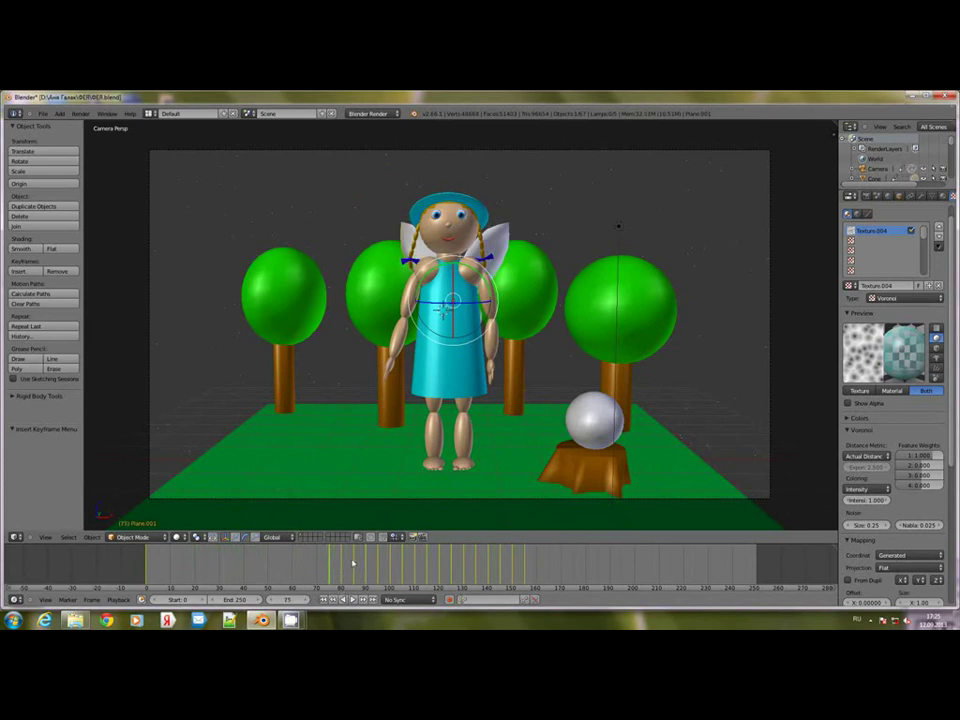
- Keyframe the fairy's dress at frame 85, then raise the whole fairy to treetop height and keyframe it at frame 100
left_click(352, 565)
right_click(440, 372)
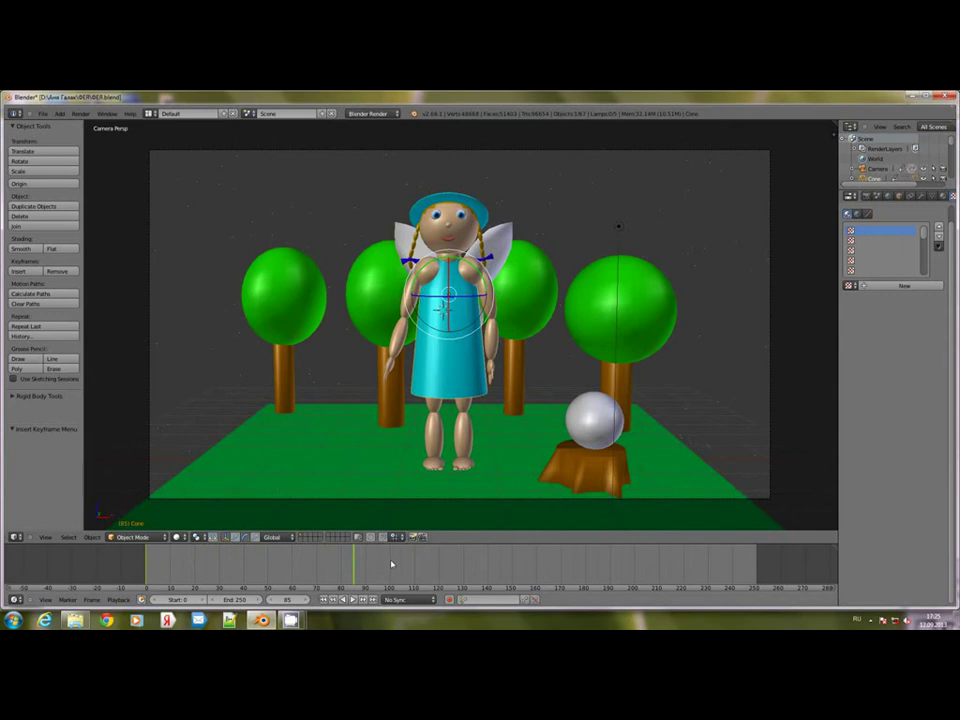
left_click(392, 565)
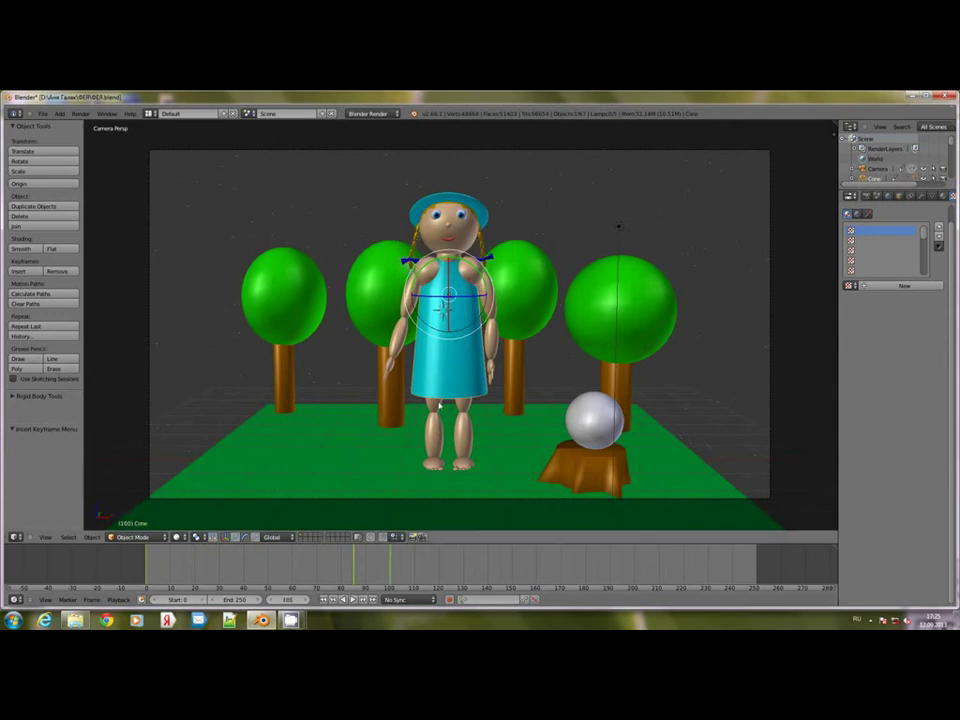
middle_click_drag(444, 318, 446, 368, "shift")
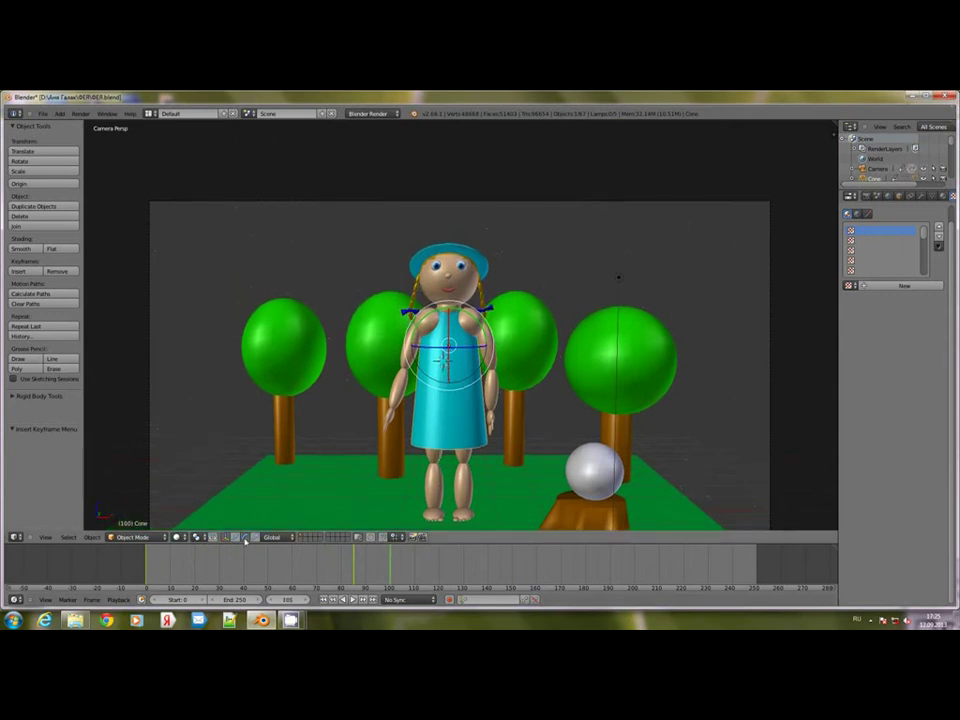
left_click(236, 537)
left_click_drag(450, 313, 460, 165)
key("i")
left_click(460, 162)
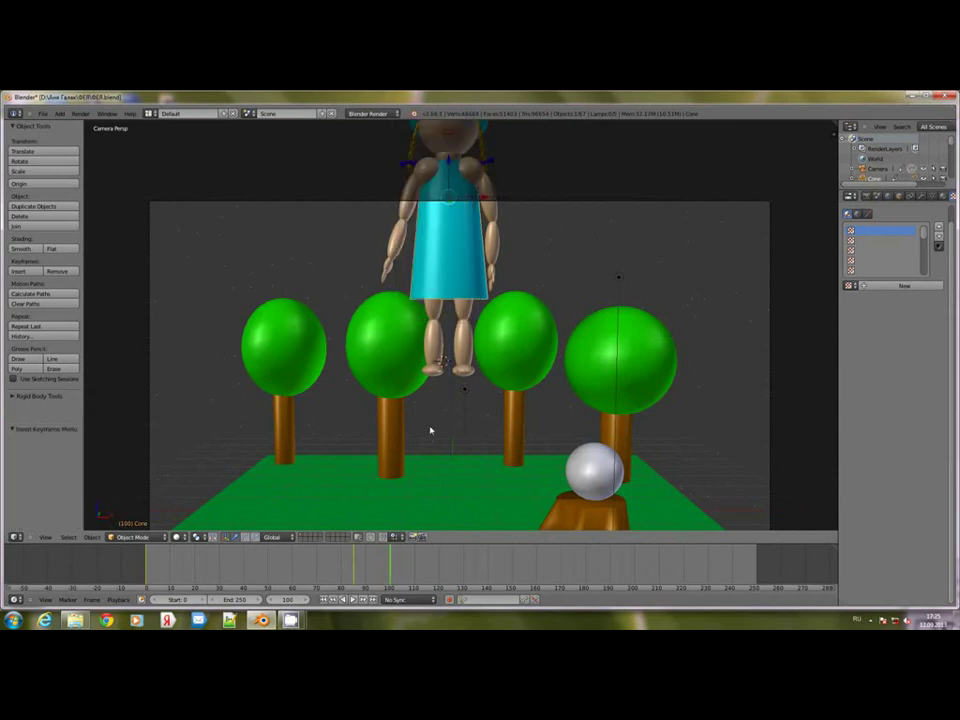
- Play the animation from its start to preview the fairy's rise
left_click(143, 567)
left_click(354, 600)
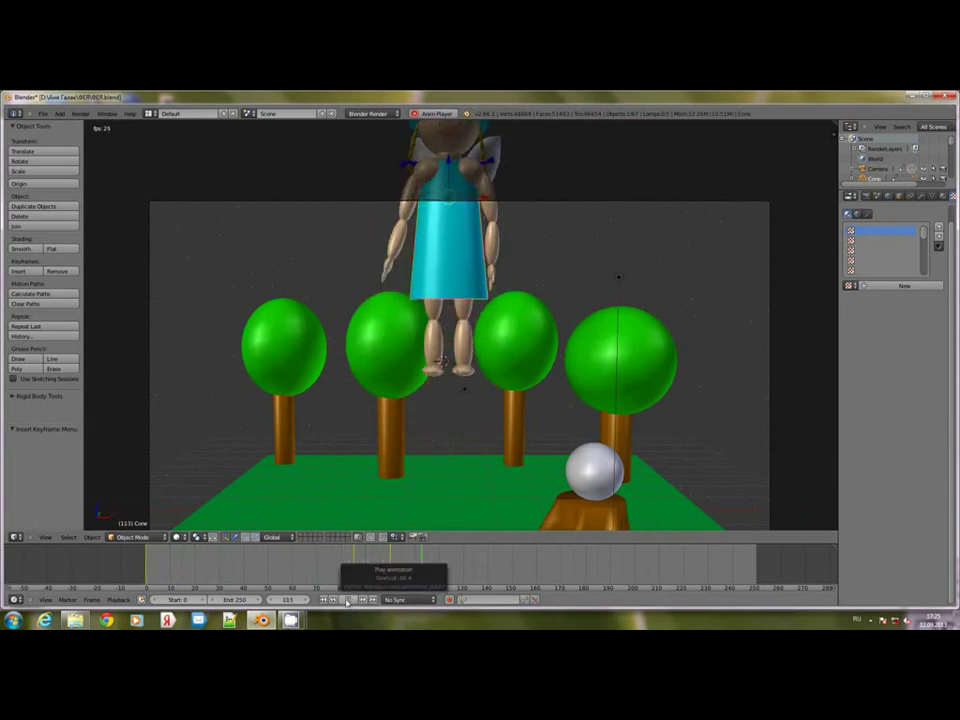
left_click(354, 600)
- Insert a keyframe on the fairy's waving upper arm (Sphere.012) at frame 85 and select its forearm
left_click(391, 566)
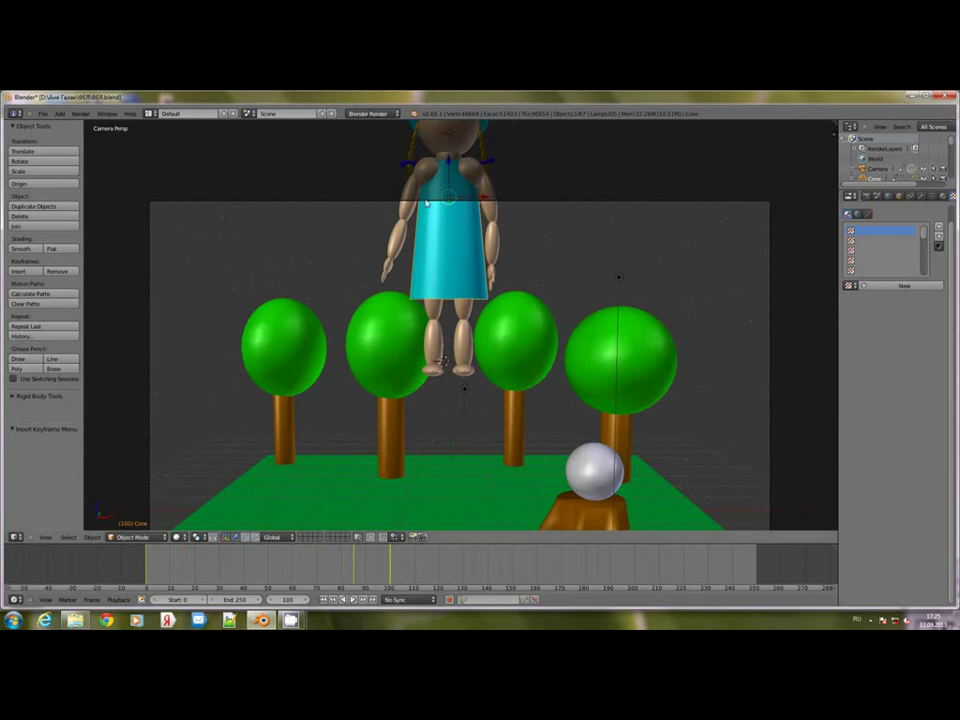
right_click(376, 397)
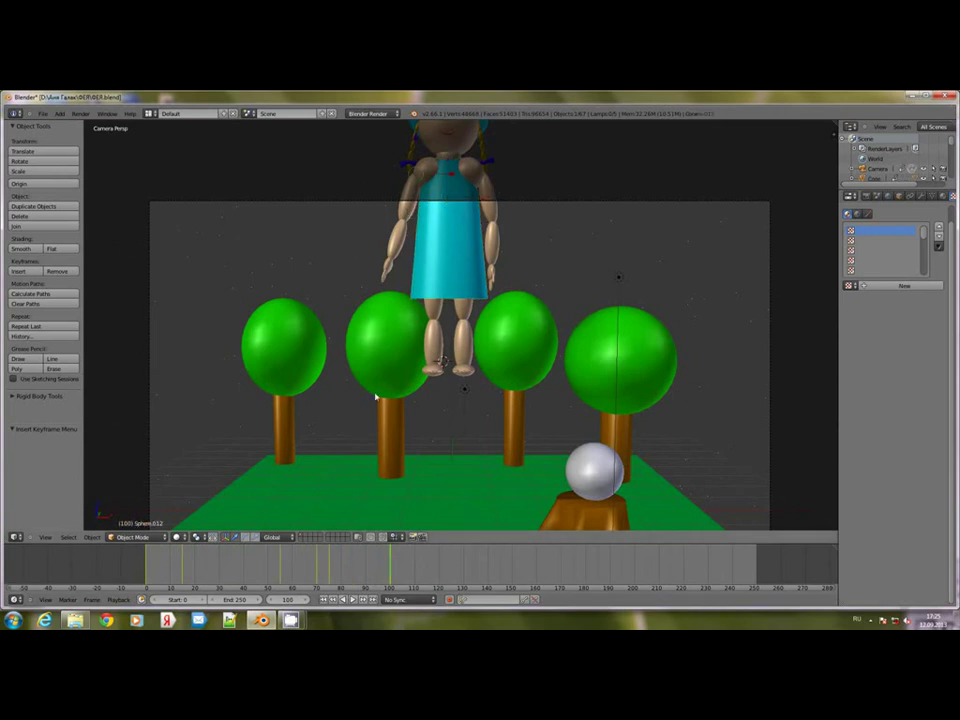
left_click(355, 554)
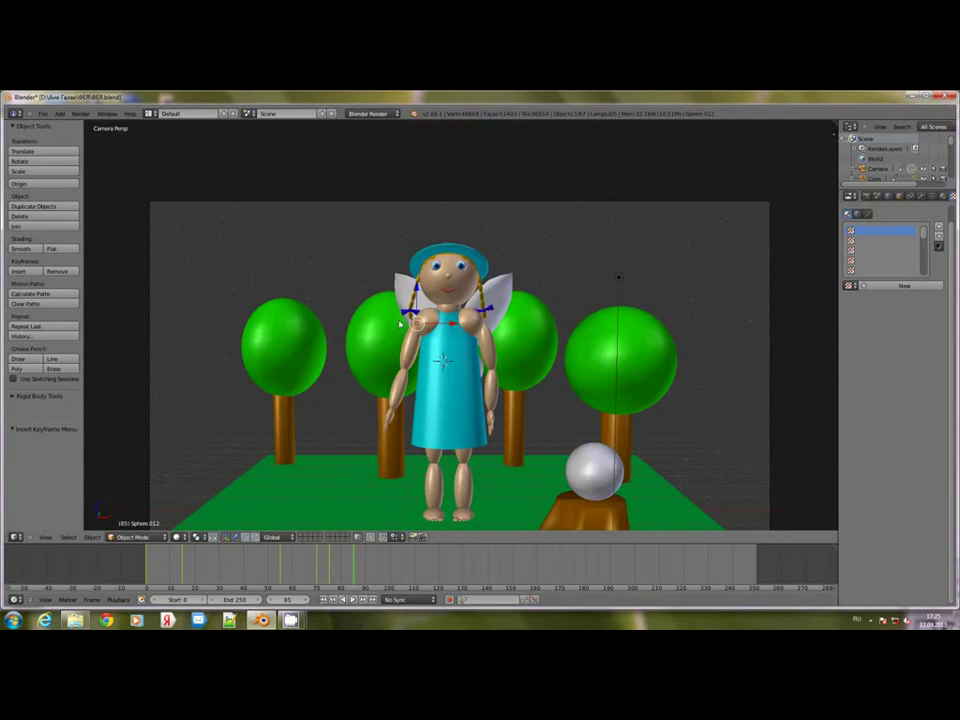
key("i")
left_click(410, 367)
right_click(404, 372)
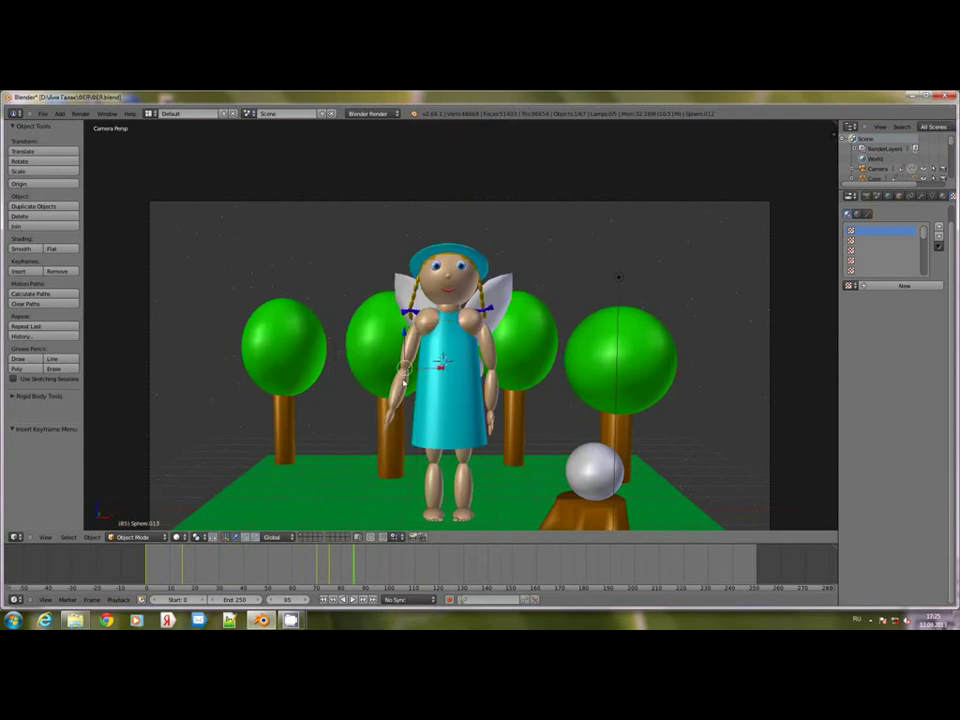
- Insert keyframes on the forearm and hand of the fairy's non-waving arm at frame 85
right_click(490, 358)
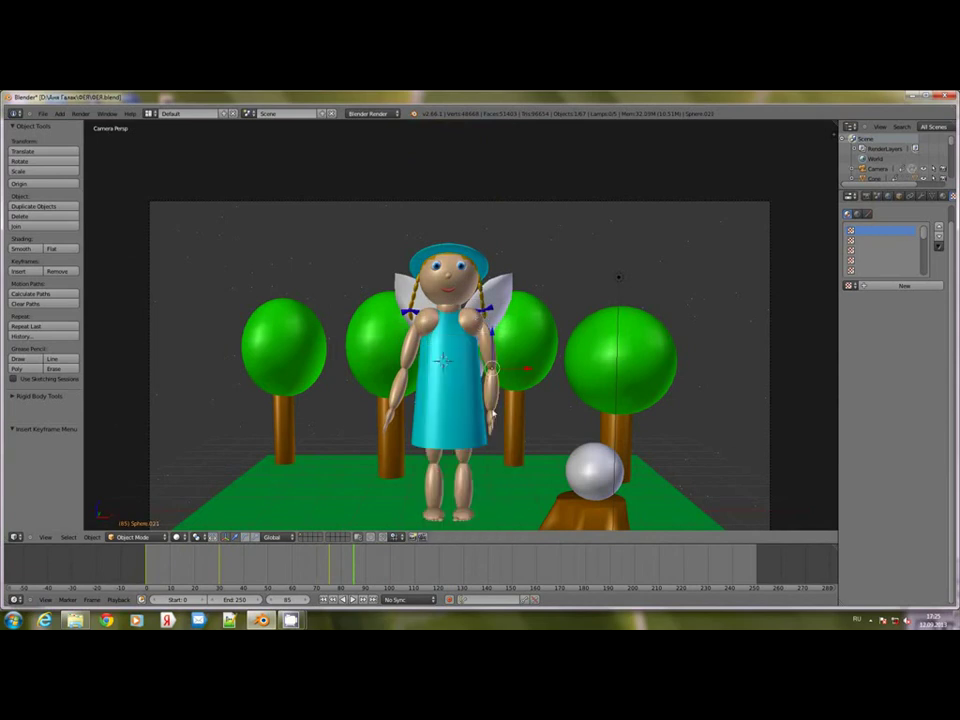
right_click(491, 366)
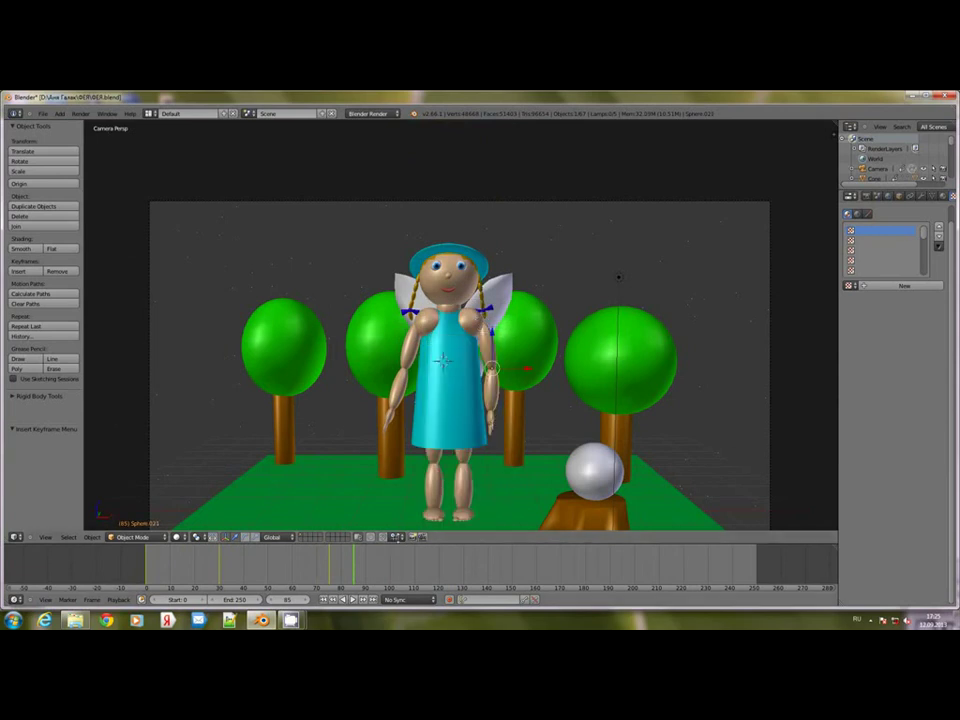
key("i")
left_click(405, 413)
right_click(493, 439)
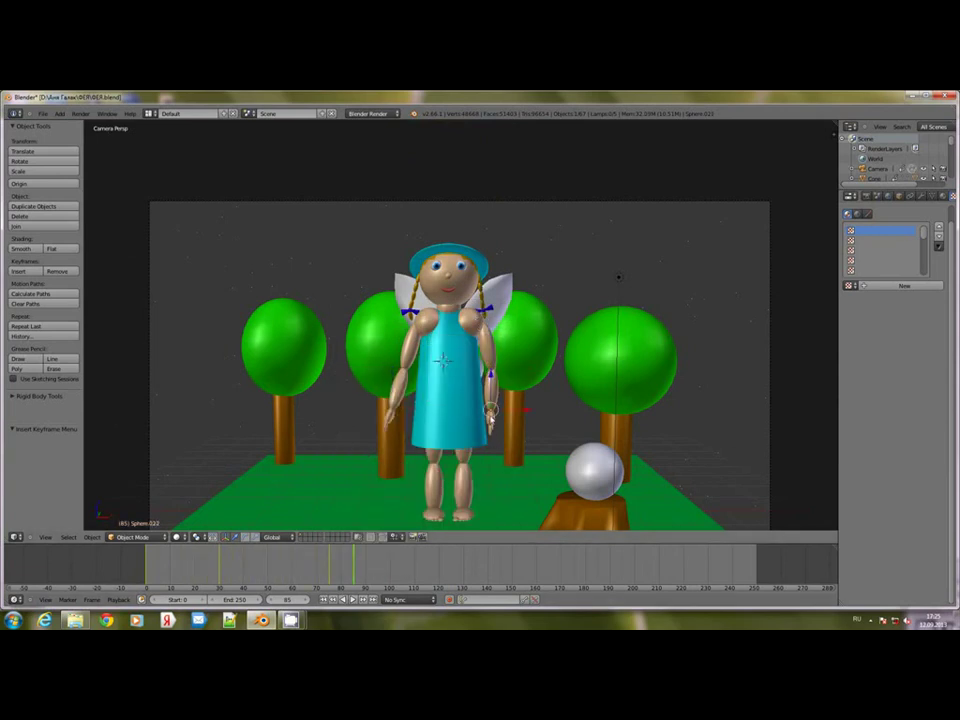
key("i")
left_click(491, 417)
- Play the animation and check the fairy's arm poses at frames 59, 75 and 85
left_click(307, 561)
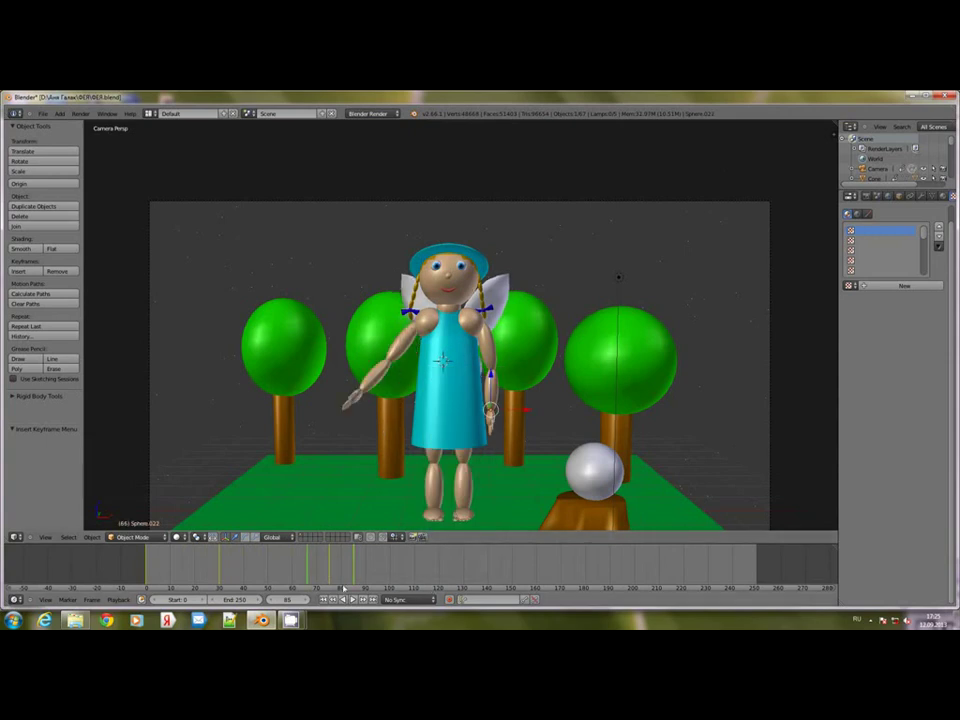
left_click(352, 599)
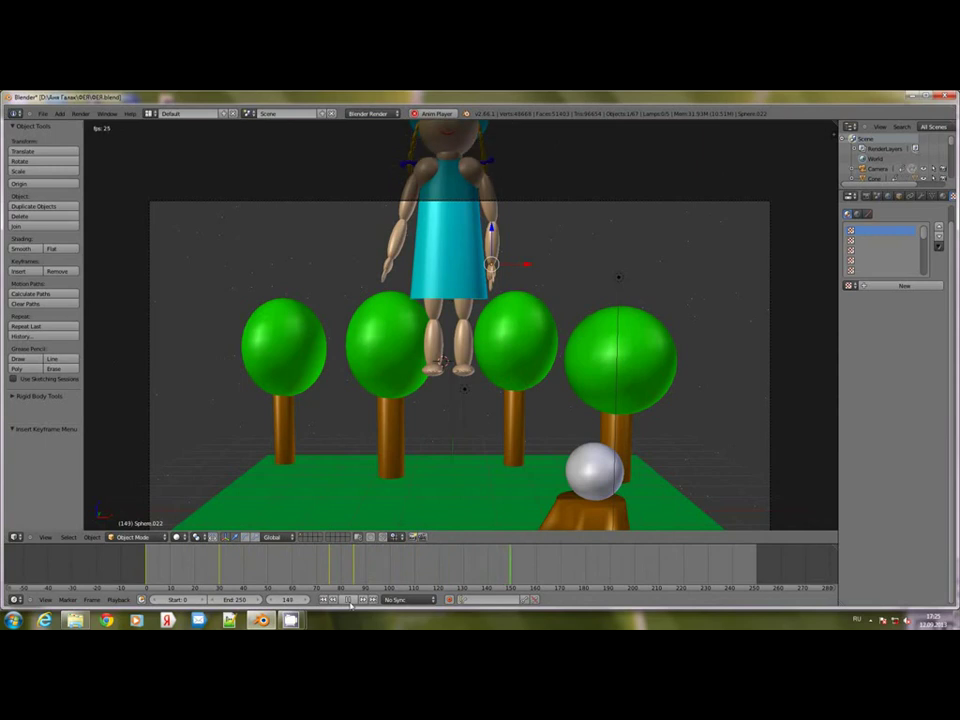
left_click(350, 600)
left_click(292, 568)
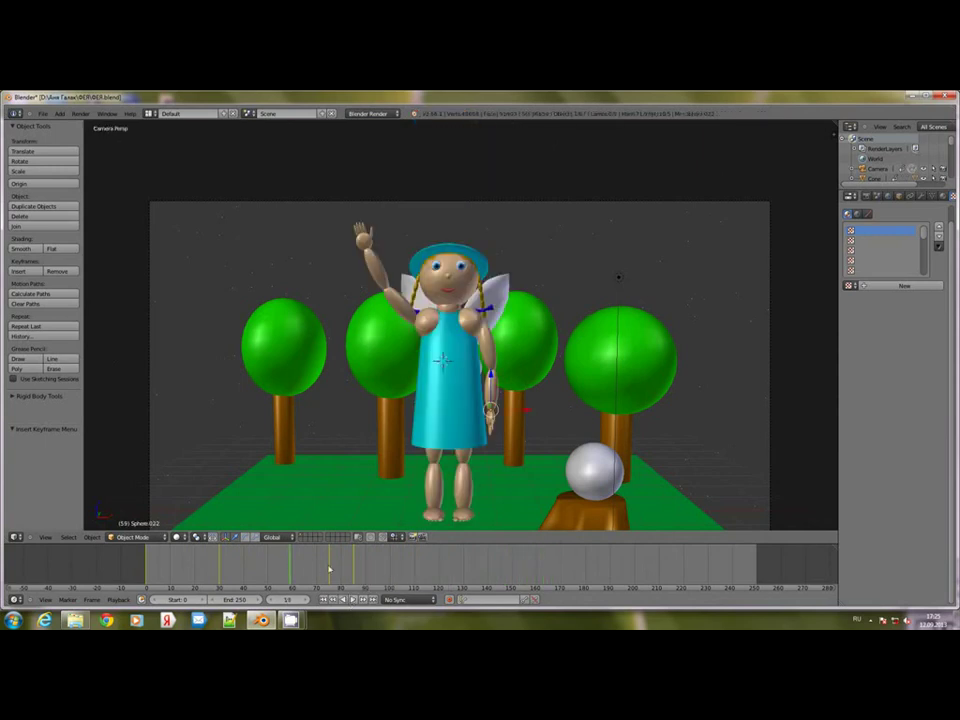
left_click(331, 572)
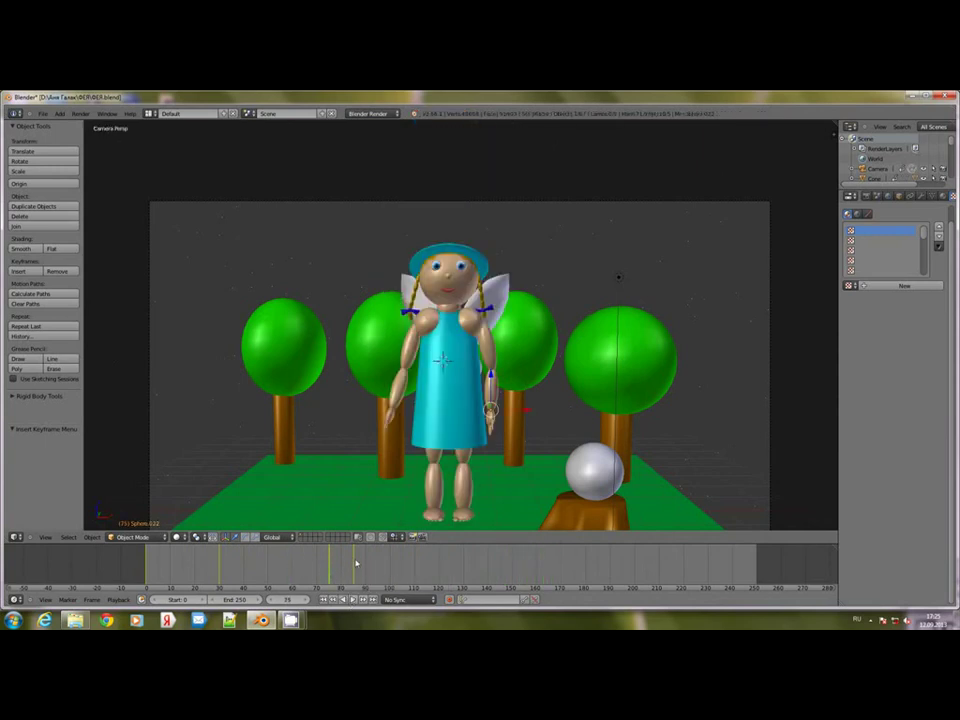
left_click(355, 565)
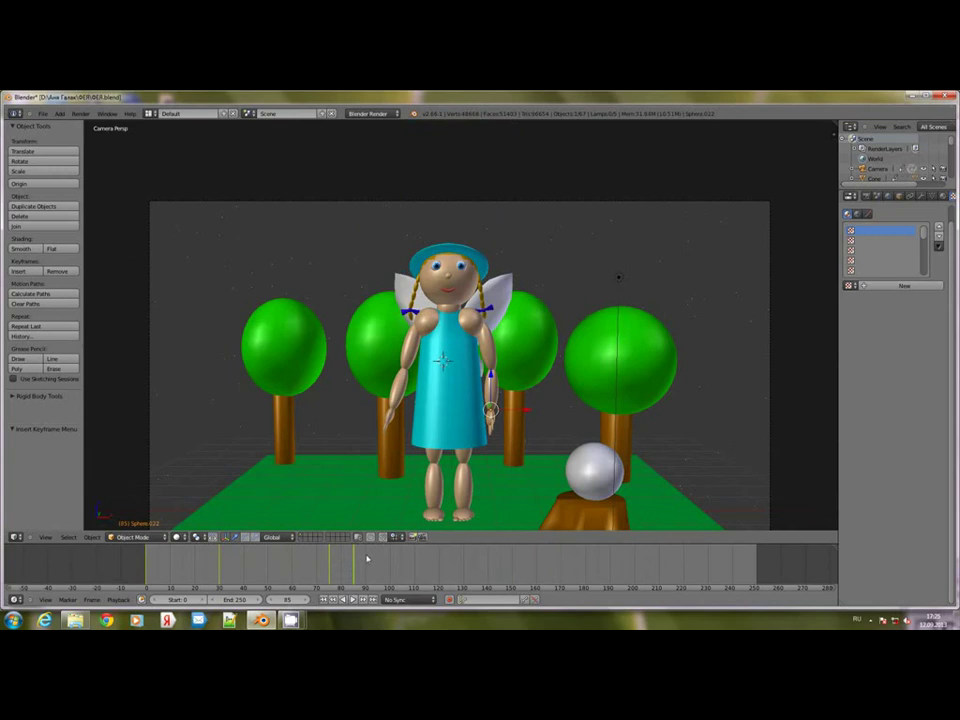
- At frame 100, rotate the non-waving arm about -65° around Y and -150° around X, then insert a LocRot keyframe
right_click(447, 388)
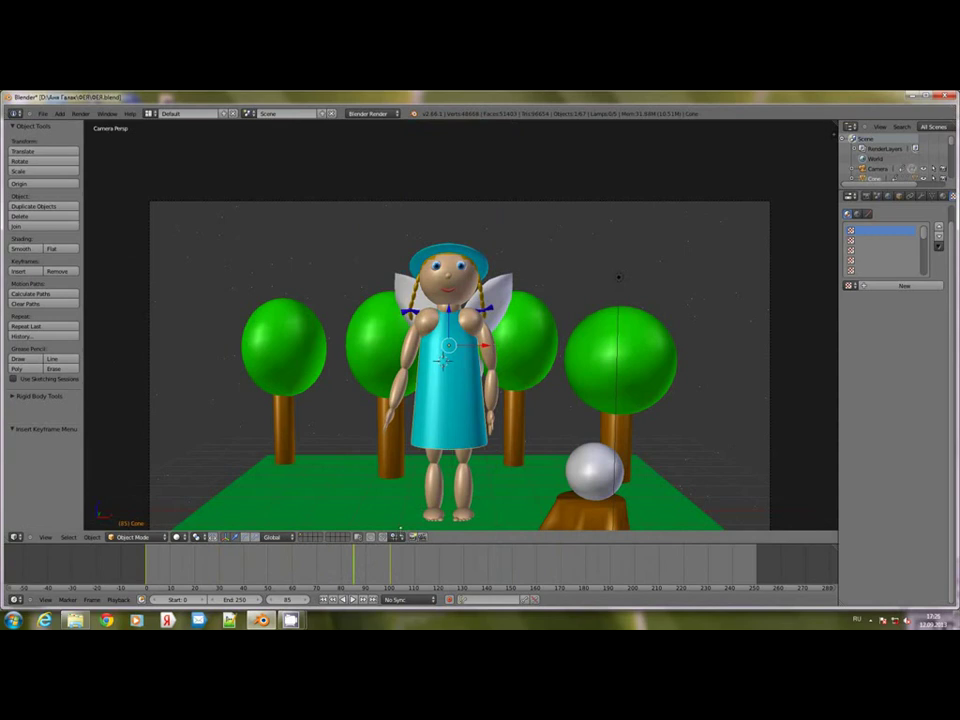
left_click(391, 560)
right_click(492, 214)
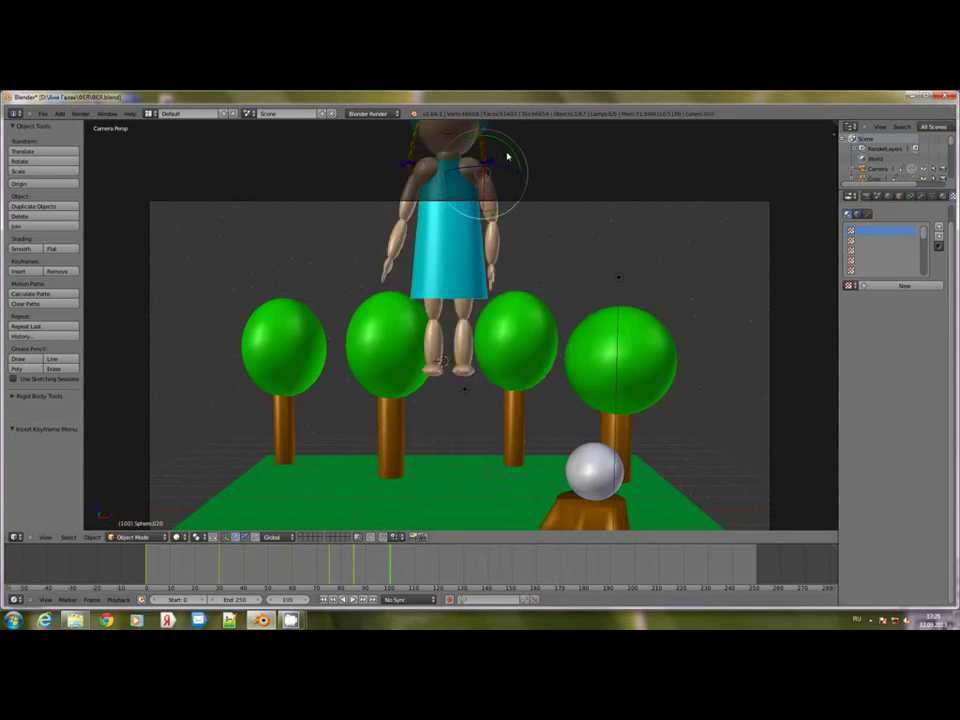
key("r")
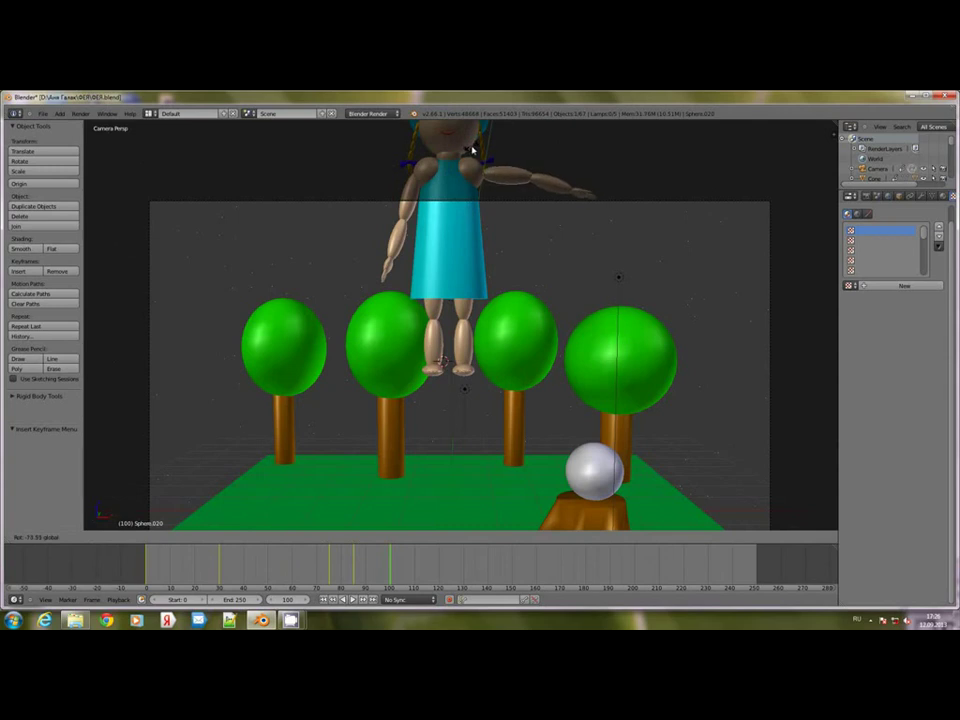
left_click(482, 152)
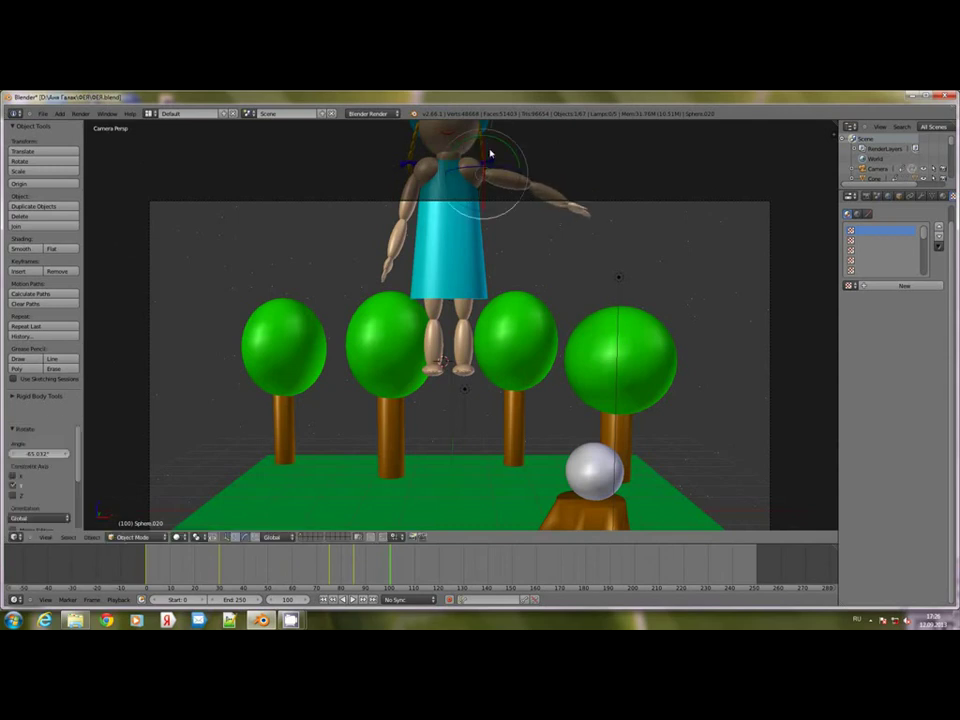
key("r")
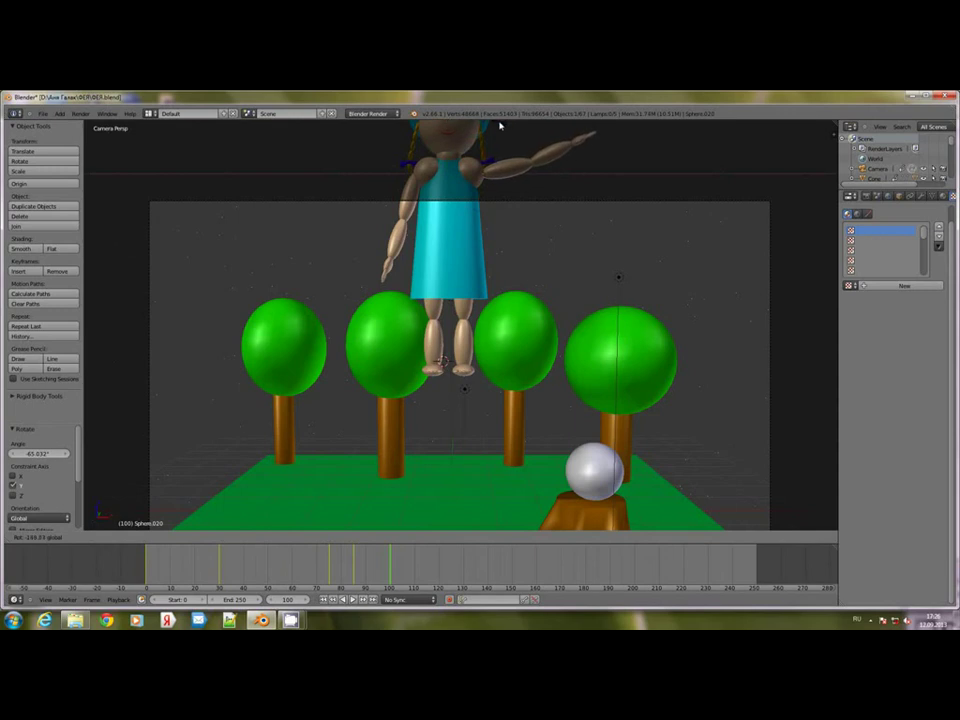
left_click(483, 170)
key("i")
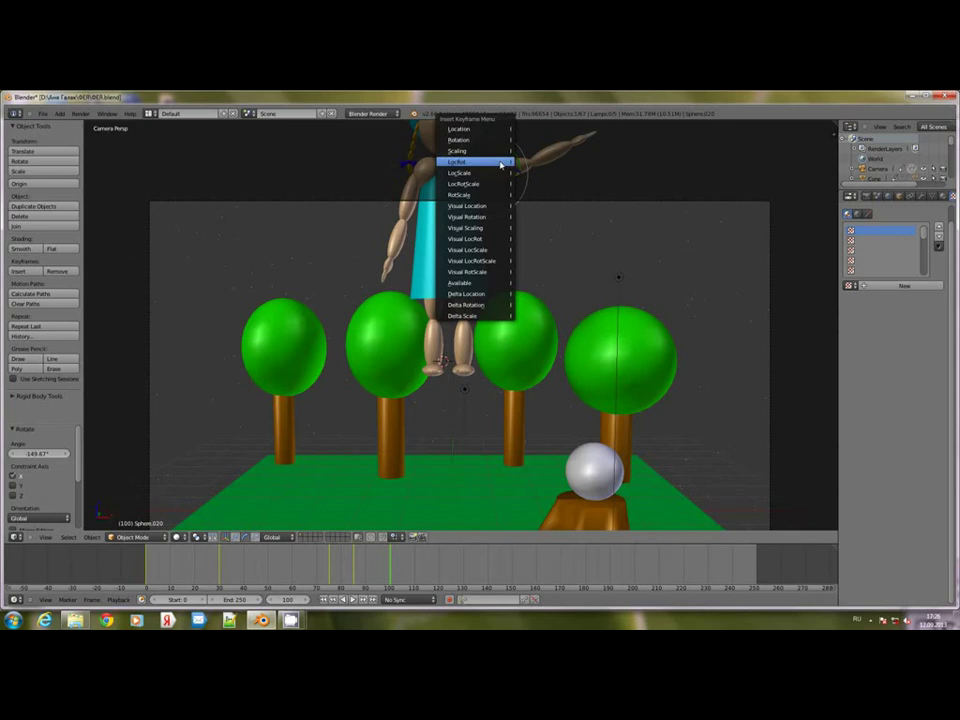
left_click(503, 161)
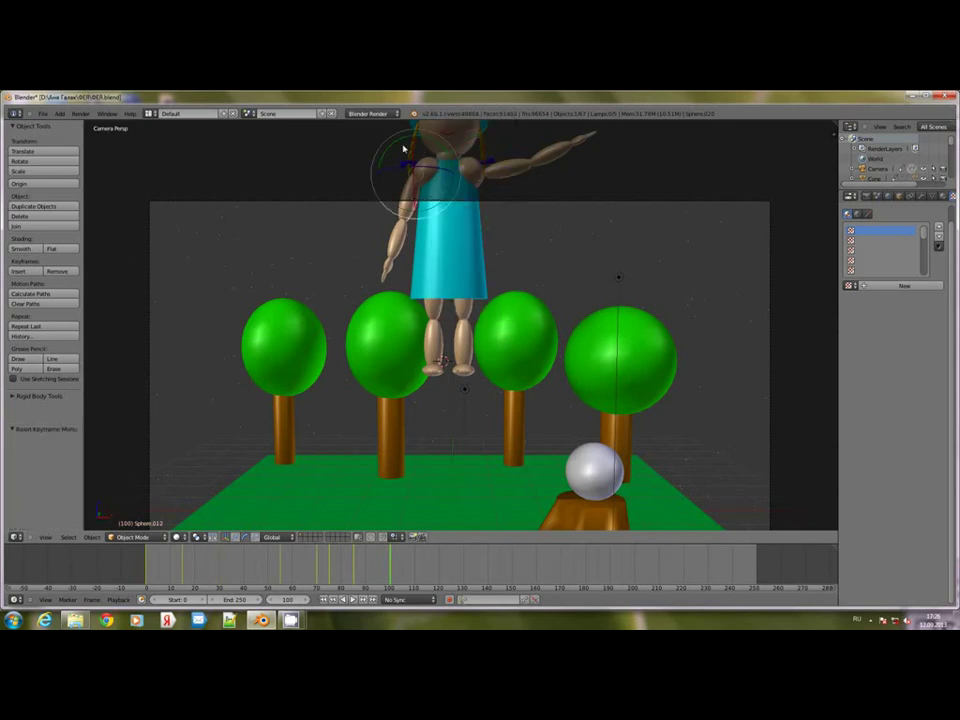
key("r")
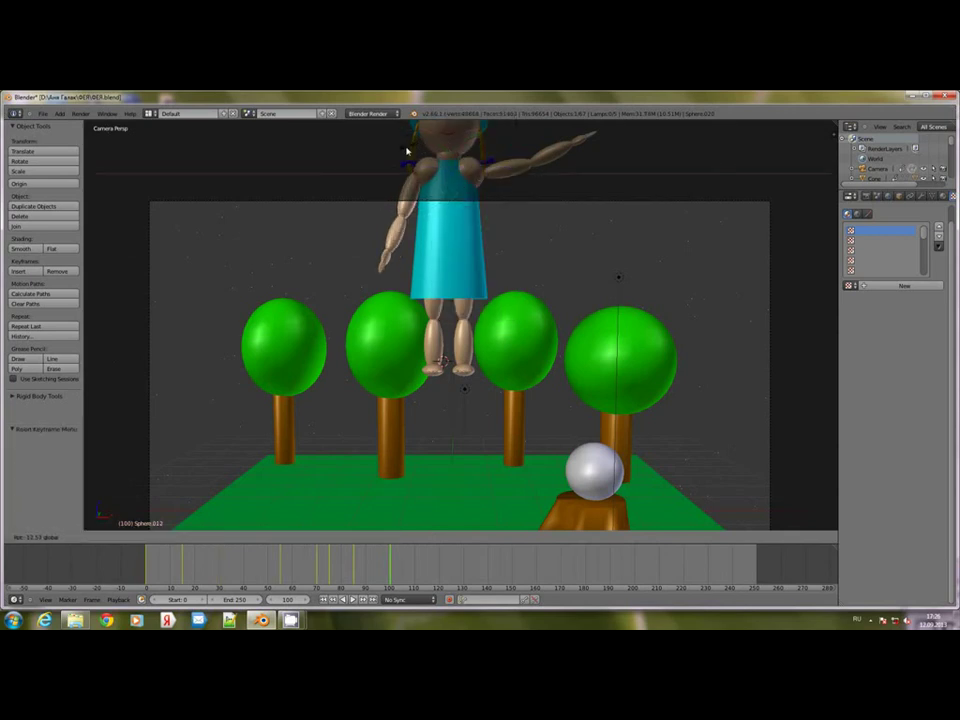
left_click(411, 183)
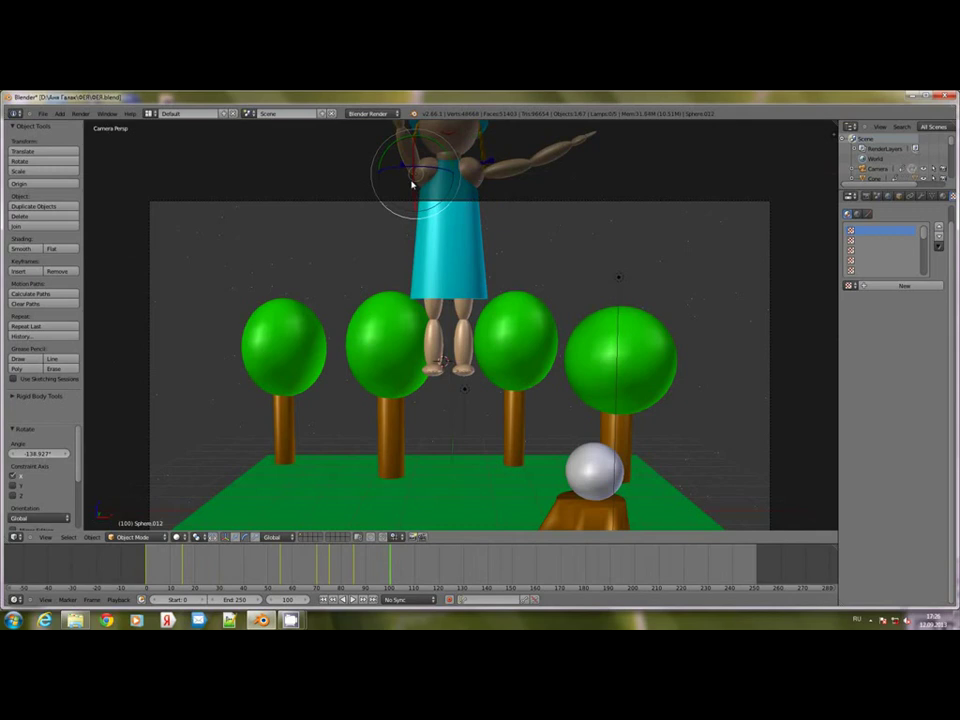
key("ctrl+z")
- At frame 100, rotate the waving arm about 58° around Y and -147° around X, then insert a LocRot keyframe
key("r")
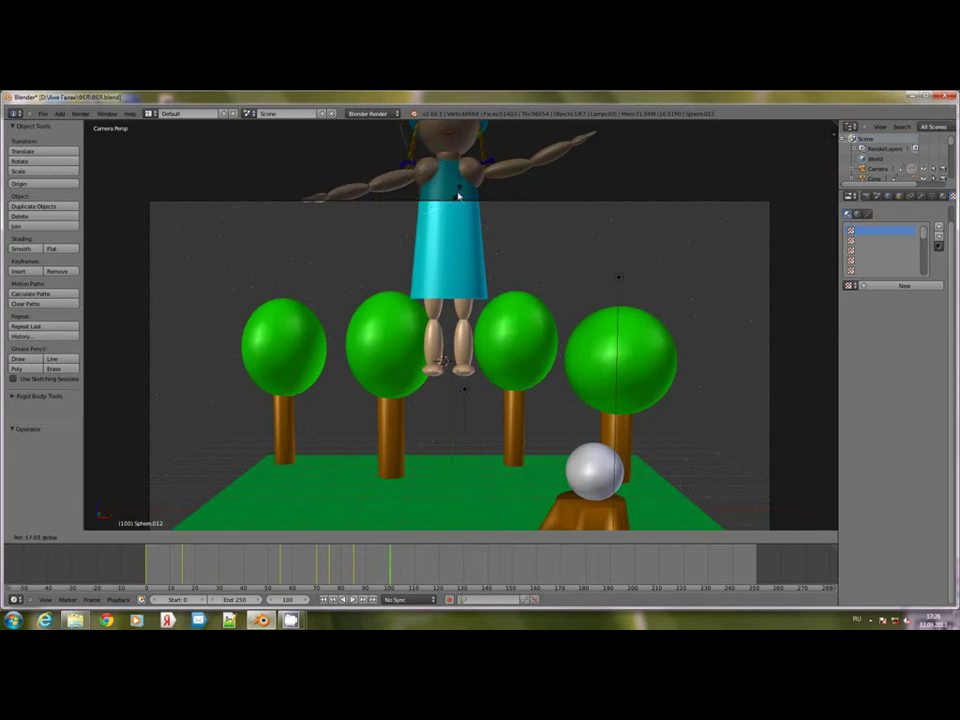
left_click_drag(458, 196, 458, 196)
mouse_move(414, 155)
left_mouse_down()
mouse_move(422, 153)
mouse_move(396, 157)
left_mouse_up()
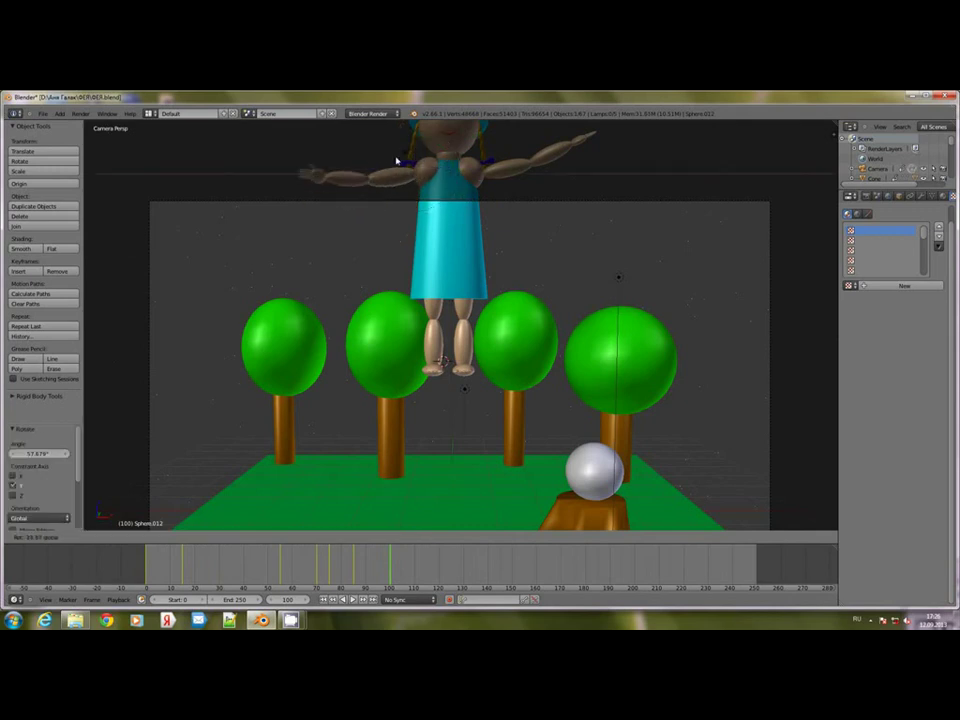
left_click(378, 244)
key("i")
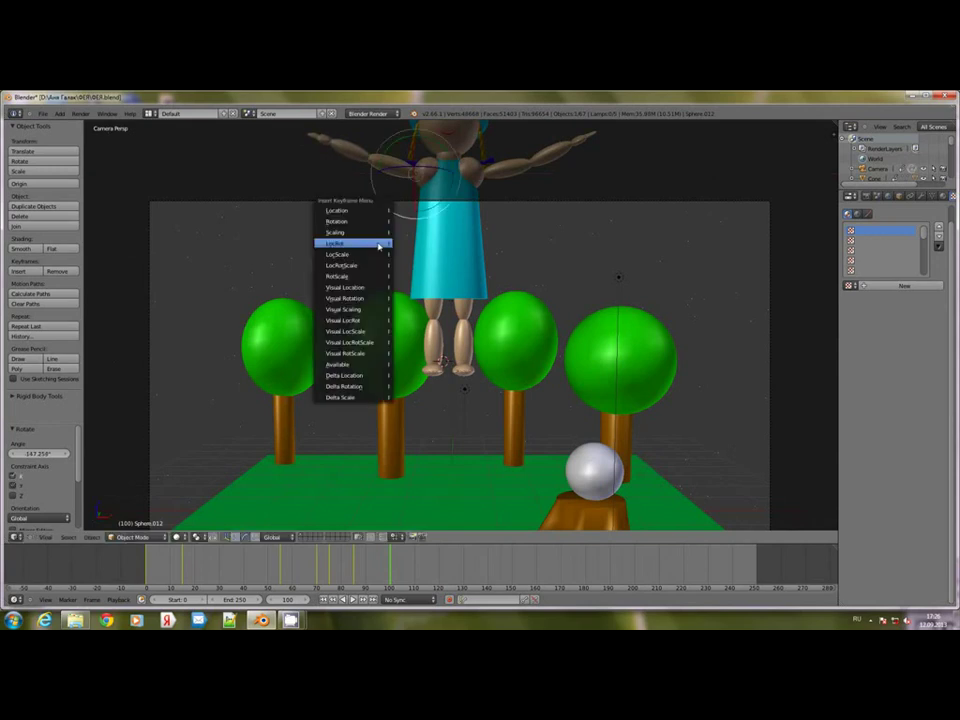
left_click(378, 244)
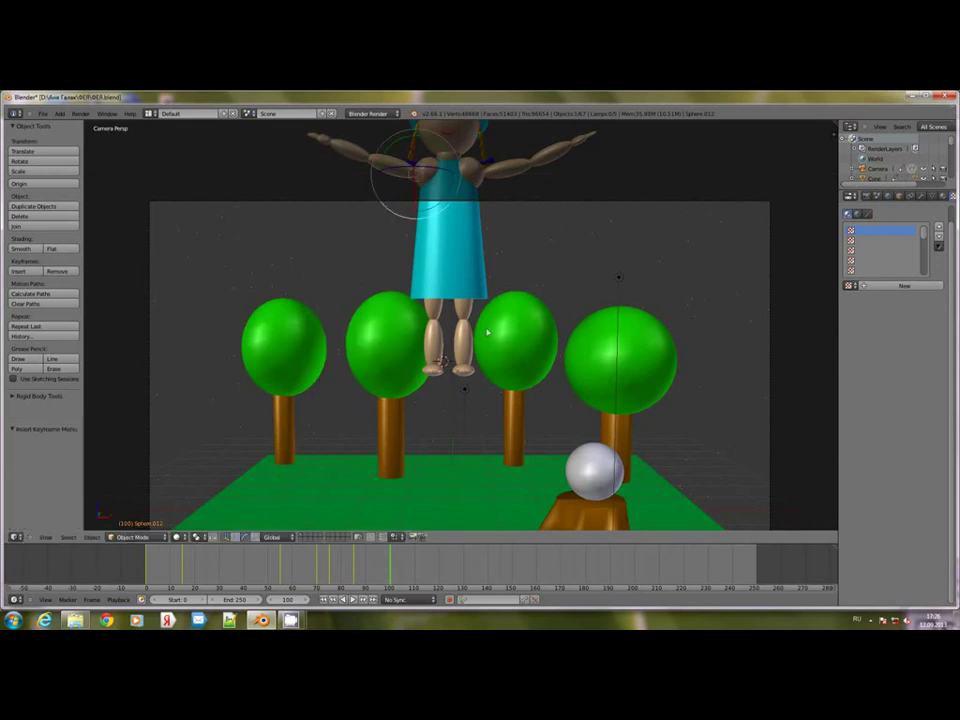
- Play the animation from near its start to preview both arms spreading during the rise
left_click(165, 556)
left_click(353, 599)
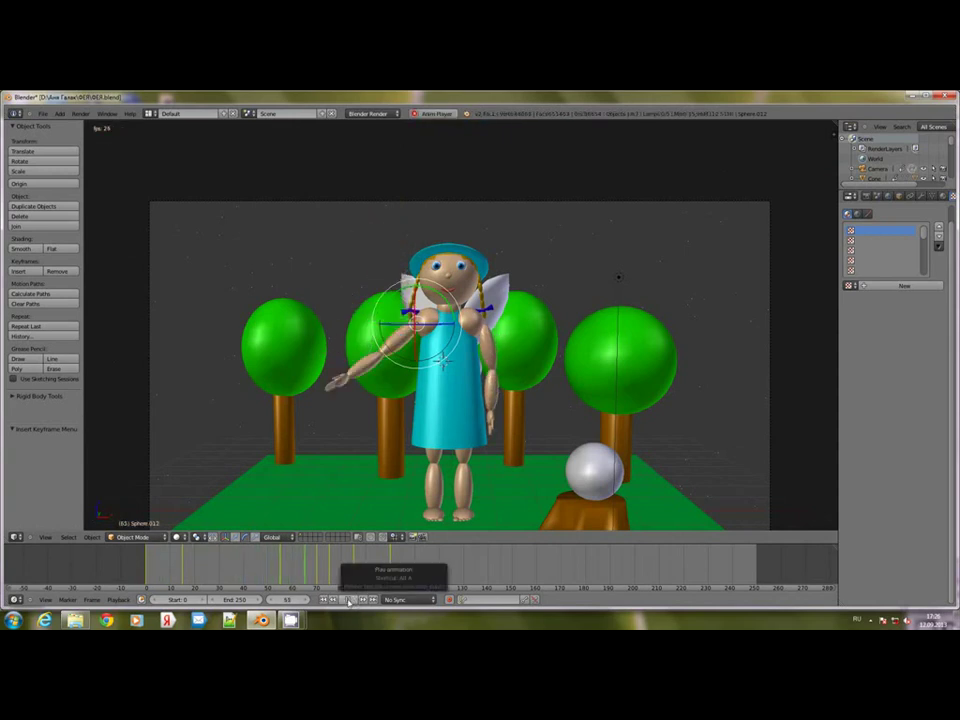
left_click(348, 600)
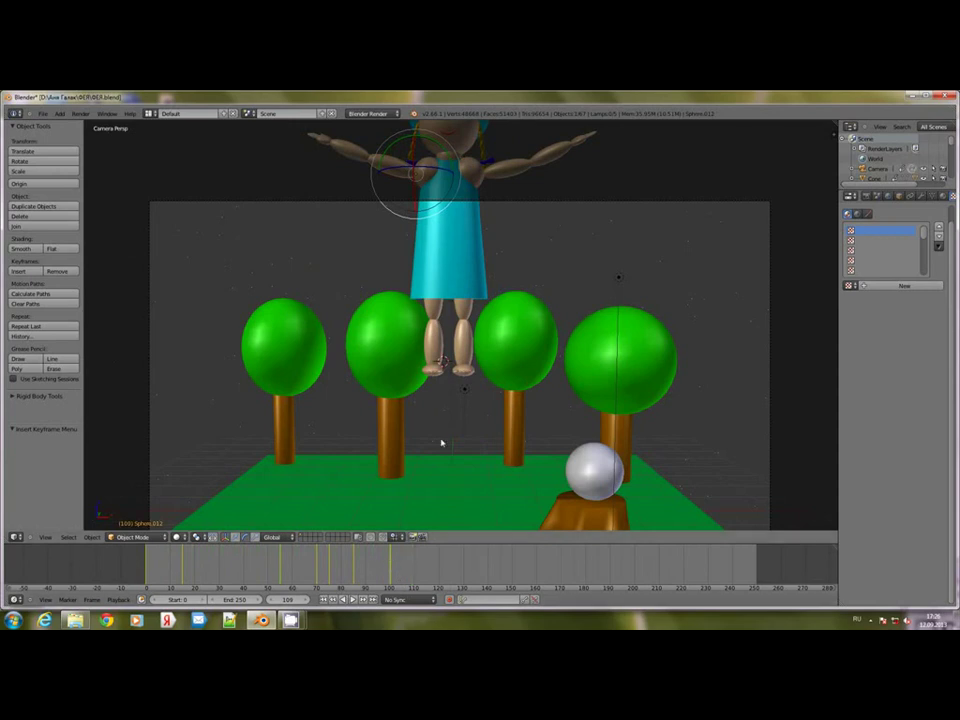
- At frame 0, insert a keyframe on the toe part of the fairy's right foot
right_click(440, 243)
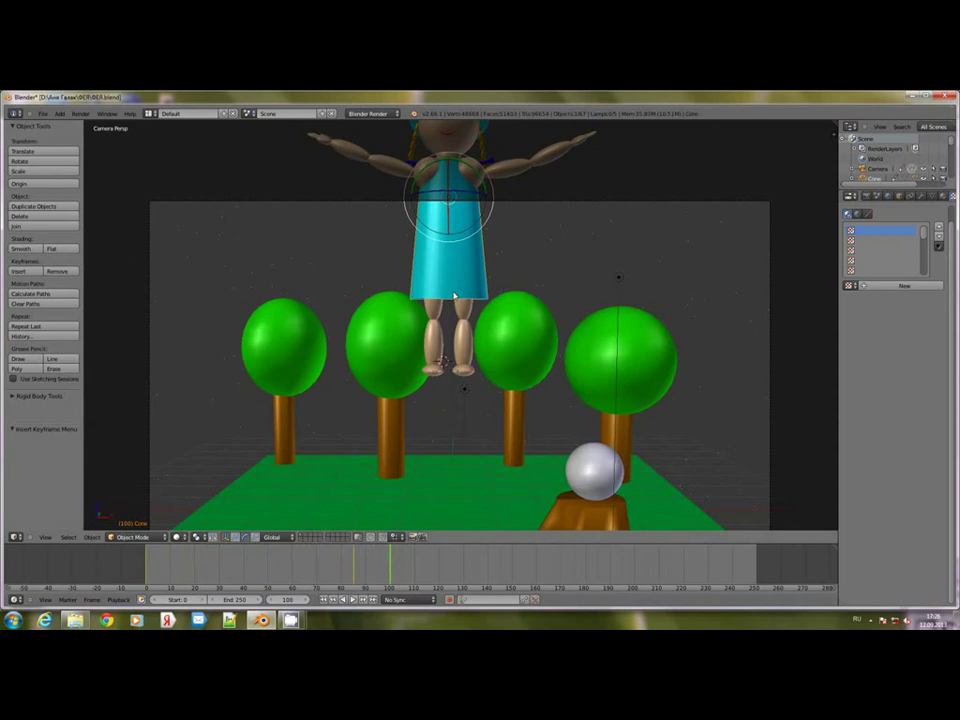
right_click(446, 345)
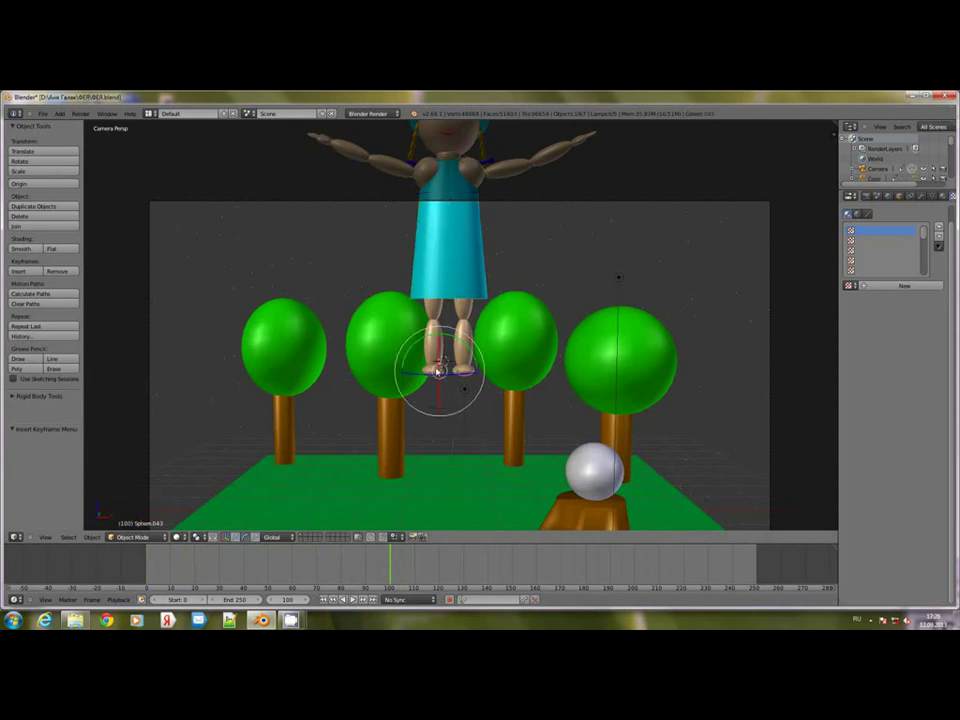
left_click(366, 568)
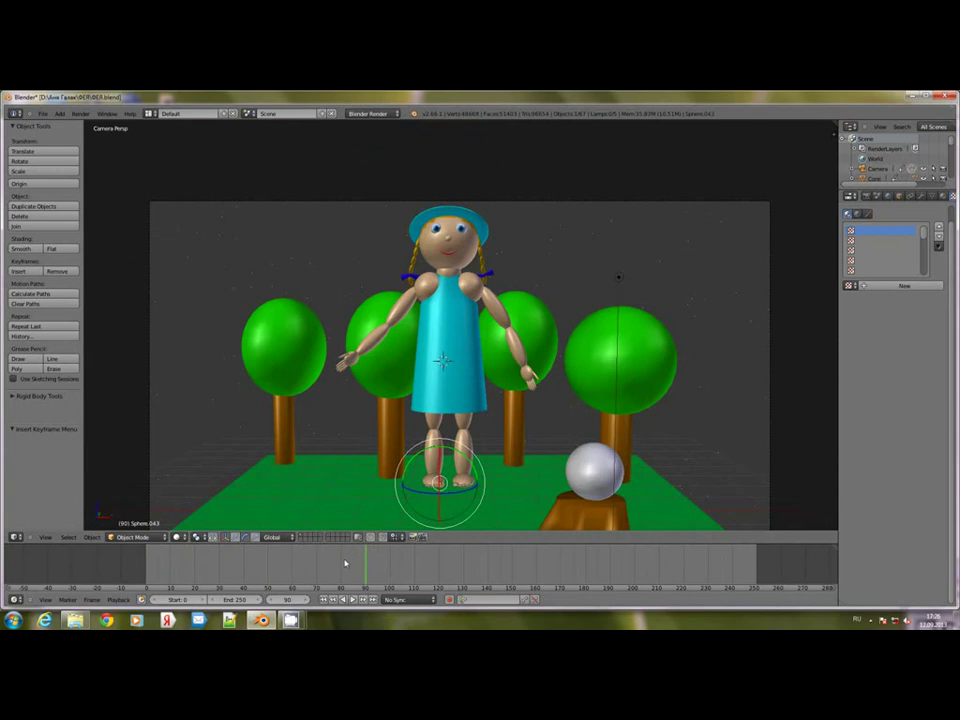
left_click(146, 563)
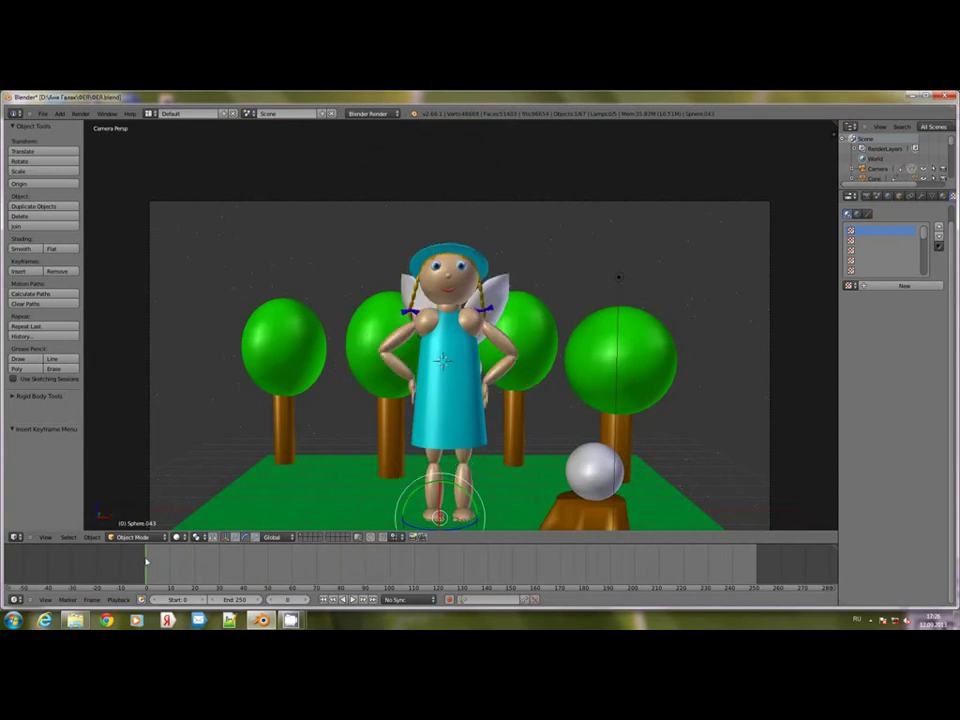
key("i")
left_click(478, 374)
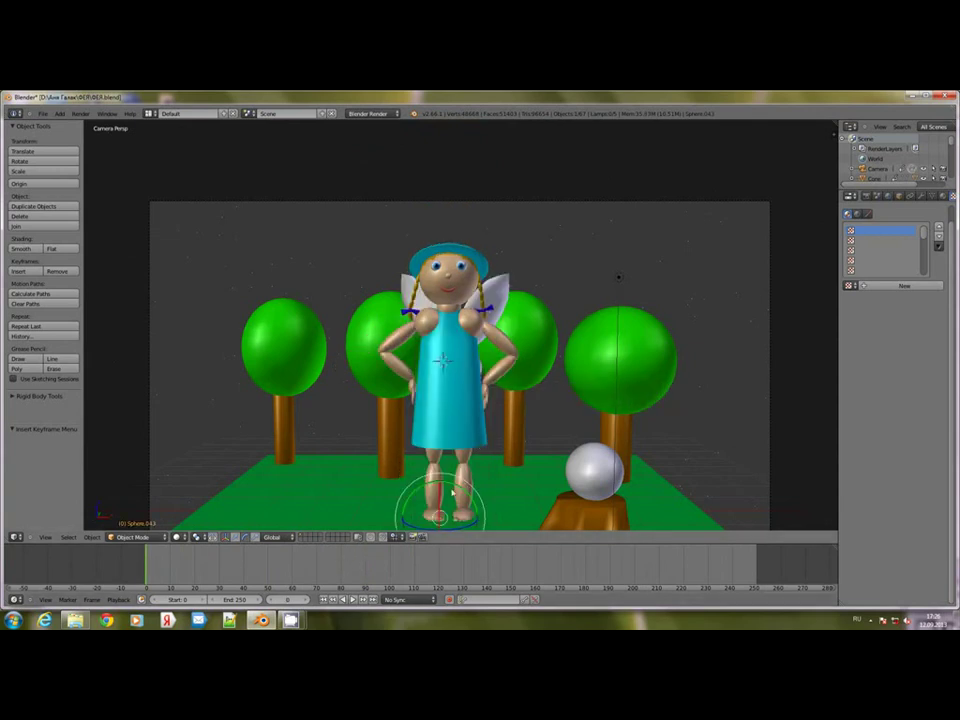
- At frame 0, insert LocRot keyframes on both of the fairy's lower legs
key("i")
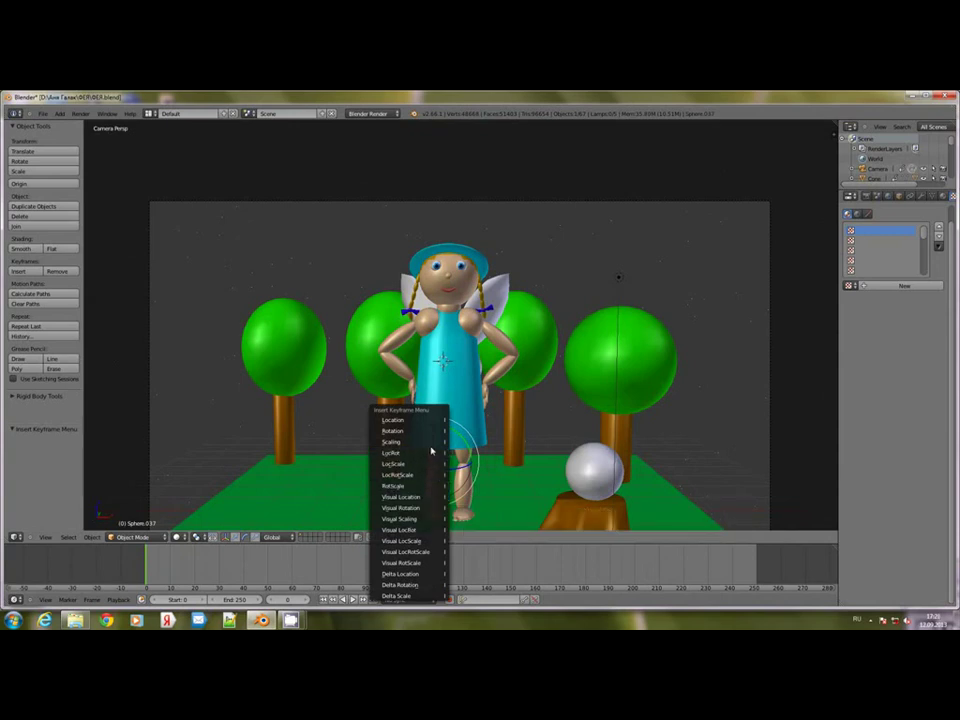
left_click(431, 456)
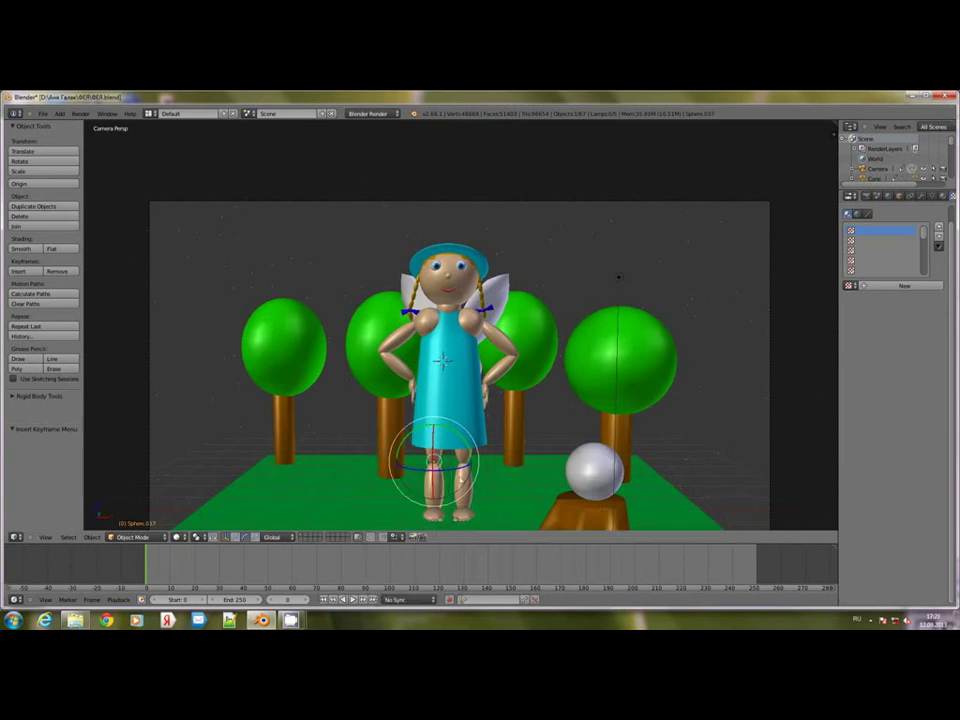
key("i")
left_click(459, 476)
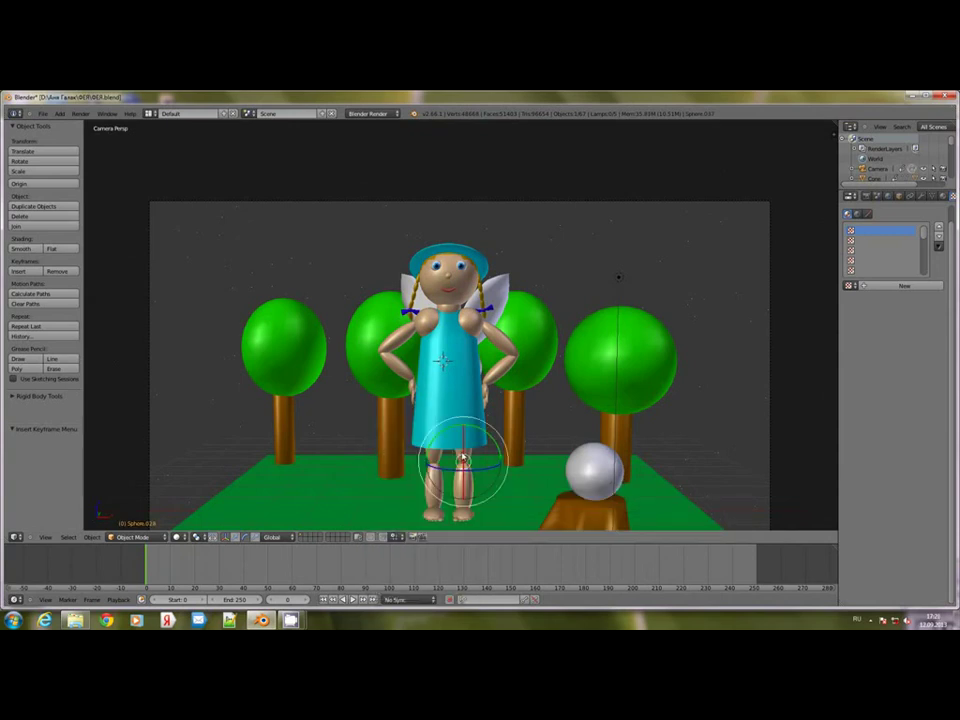
- At frame 0, insert keyframes on both of the fairy's upper legs beneath the dress
right_click(436, 456)
key("i")
left_click(436, 456)
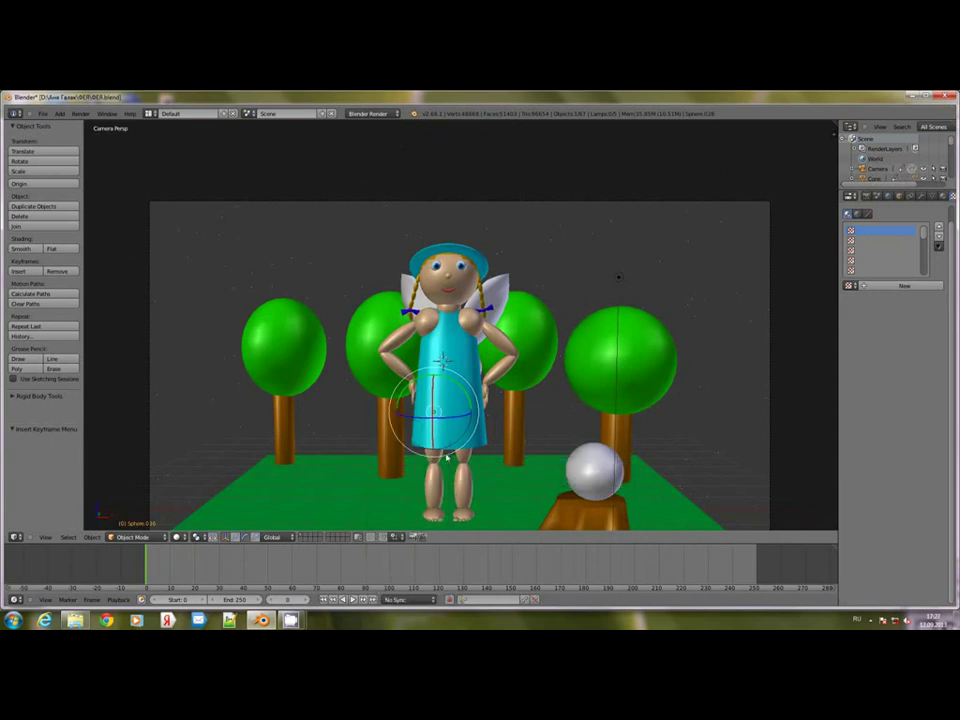
right_click(456, 462)
key("i")
left_click(458, 473)
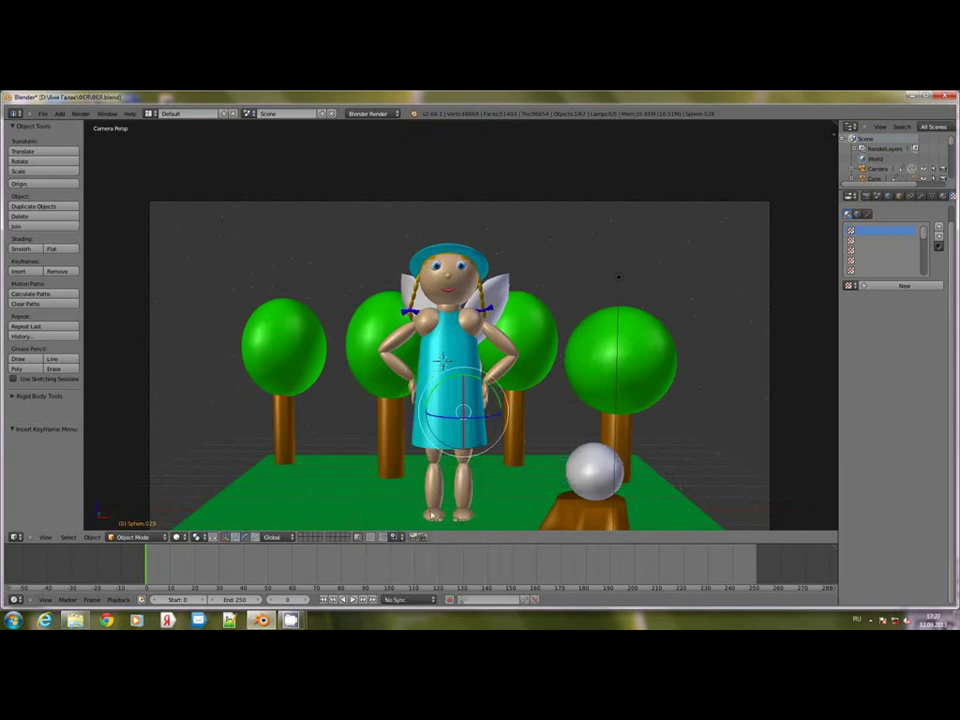
- At frame 0, insert LocRot keyframes on both of the fairy's ankle parts
right_click(436, 513)
key("i")
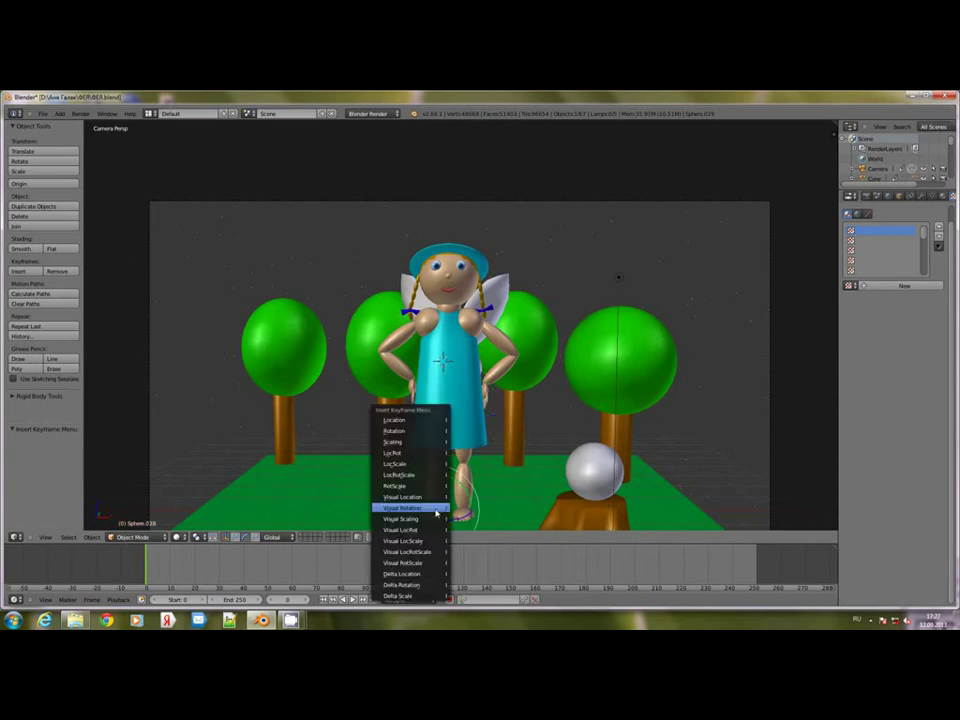
left_click(436, 508)
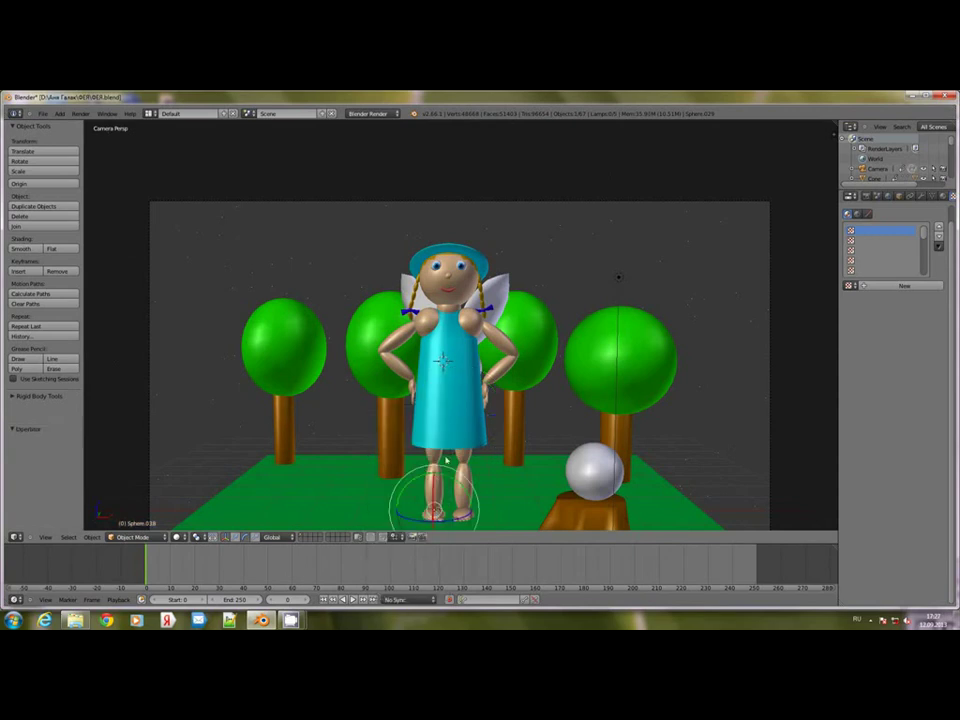
key("i")
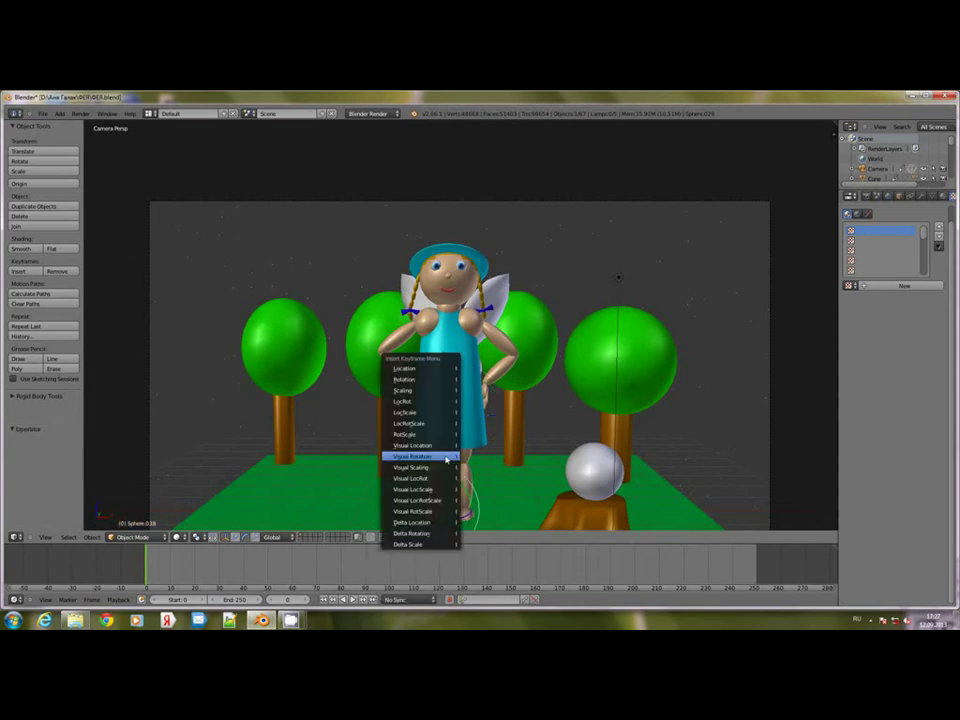
left_click(455, 401)
right_click(462, 495)
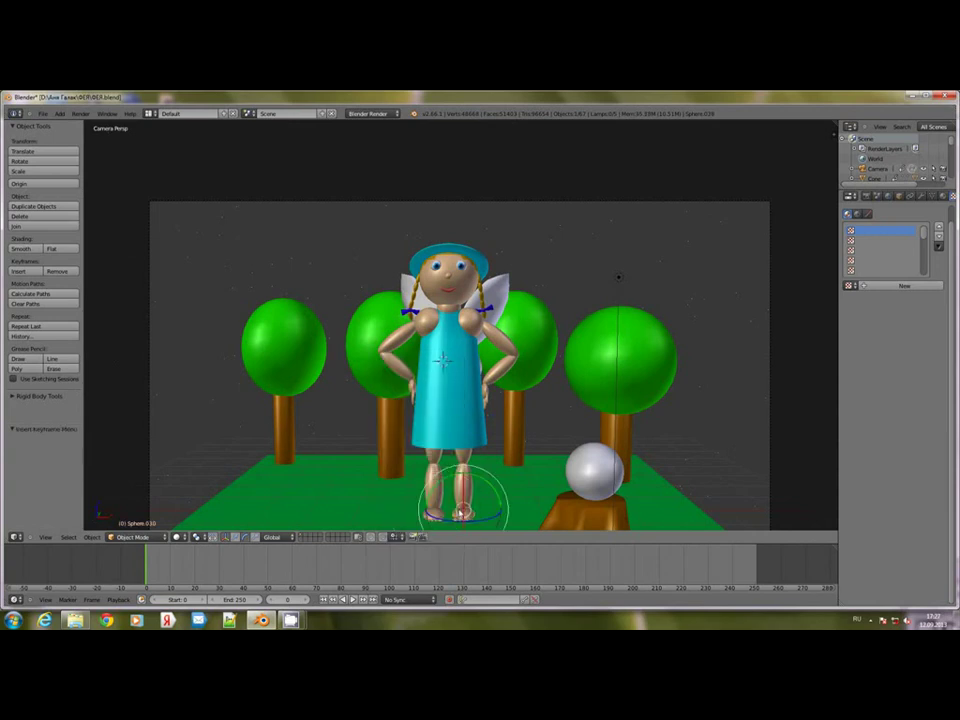
key("i")
left_click(458, 452)
- Inspect the fairy from the side, then check the dress's pose and keyframes around frames 100 and 120 through the camera
middle_click_drag(377, 467, 476, 467)
scroll(478, 471, "up", 4)
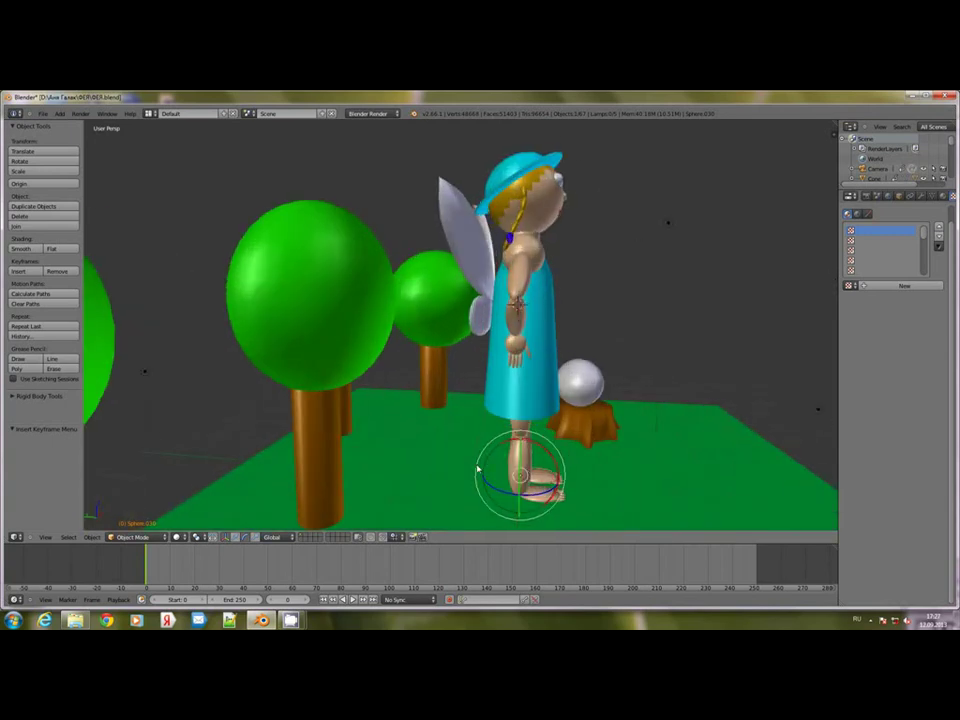
mouse_move(543, 481)
middle_mouse_down()
mouse_move(542, 466)
mouse_move(549, 459)
mouse_move(554, 469)
mouse_move(559, 450)
mouse_move(536, 466)
middle_mouse_up()
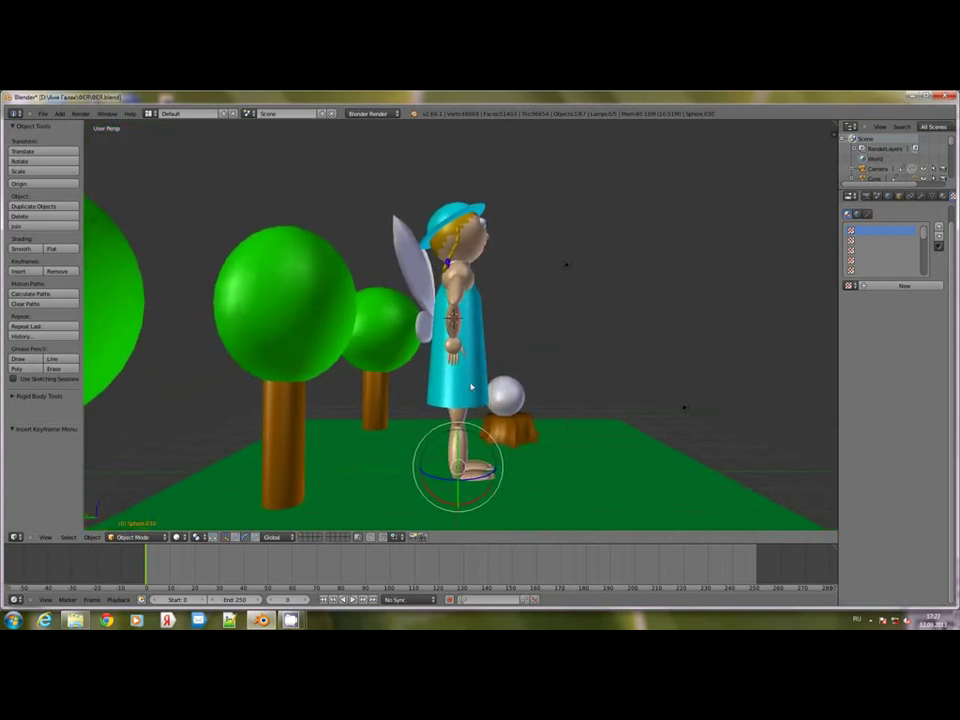
key("KP_0")
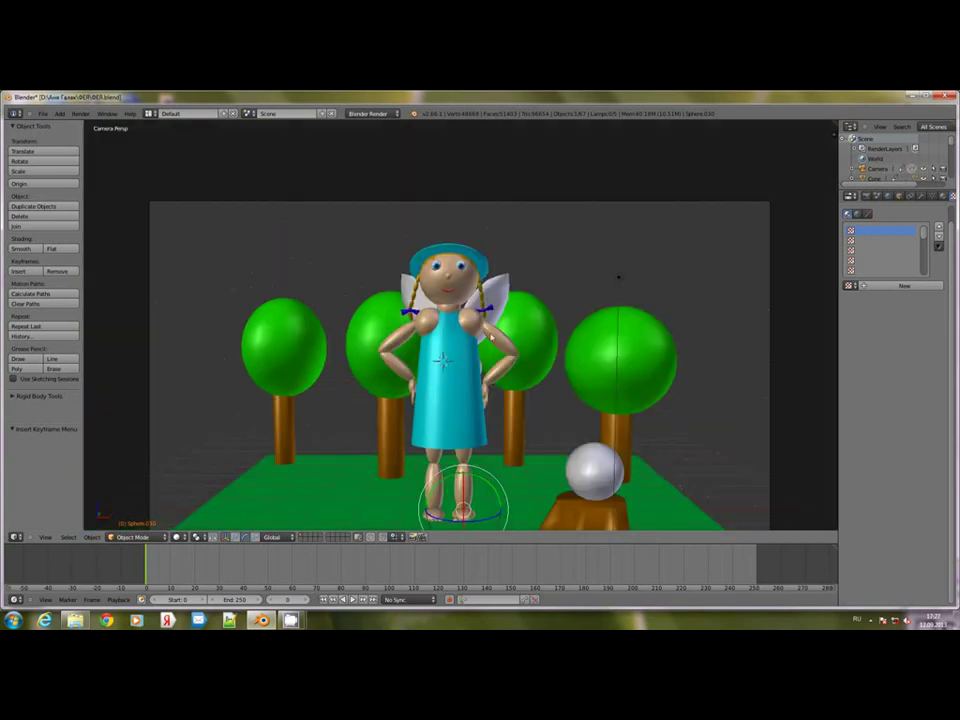
left_click(372, 566)
left_click_drag(376, 566, 453, 576)
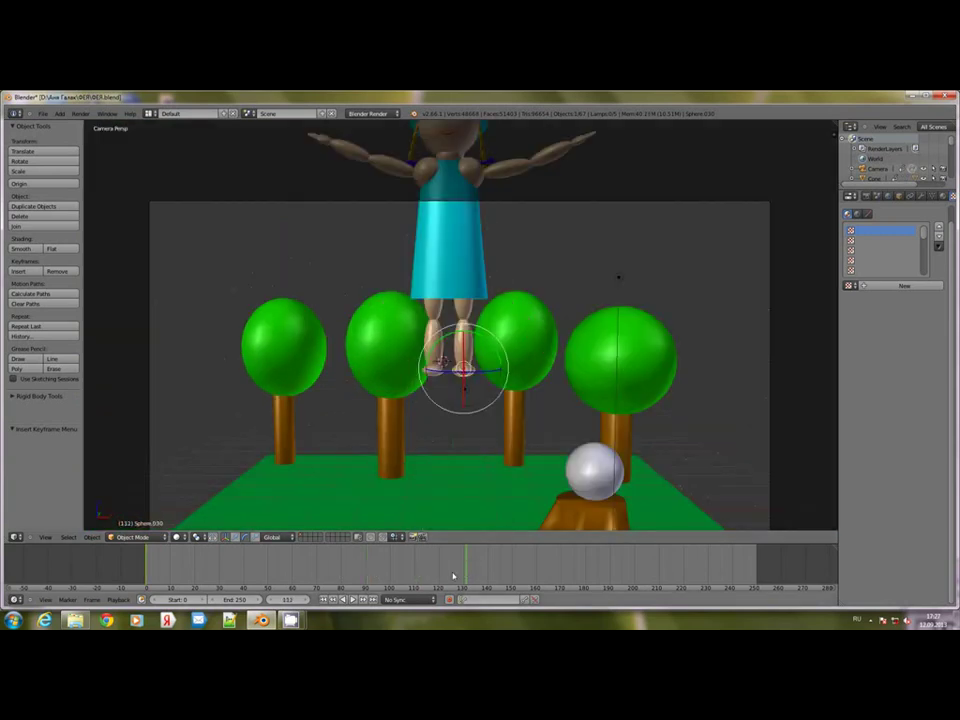
left_click(439, 569)
right_click(448, 245)
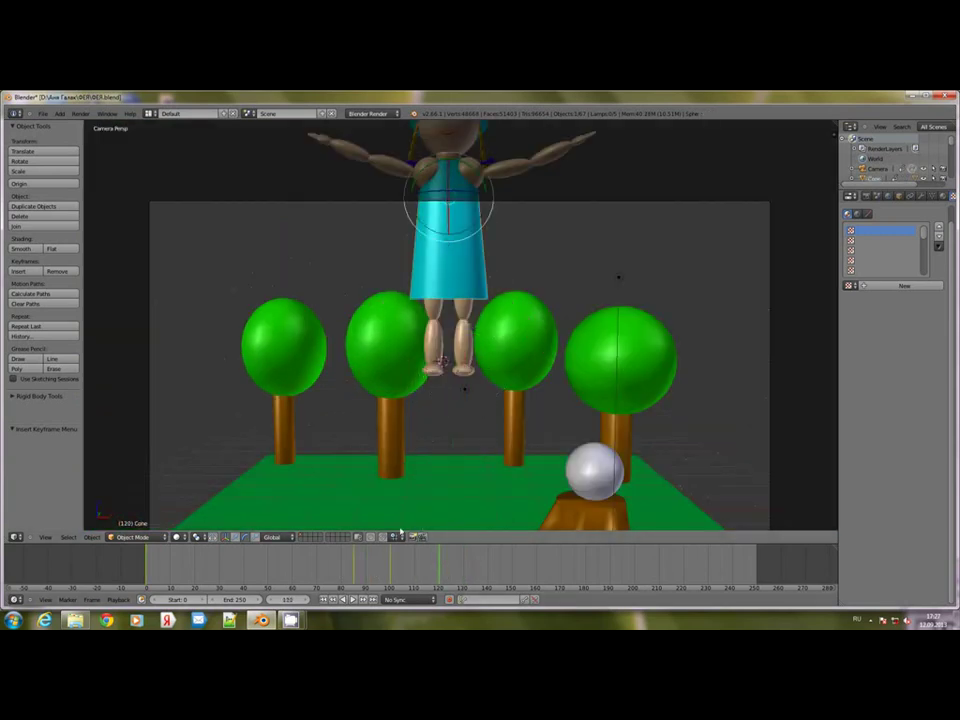
left_click(390, 557)
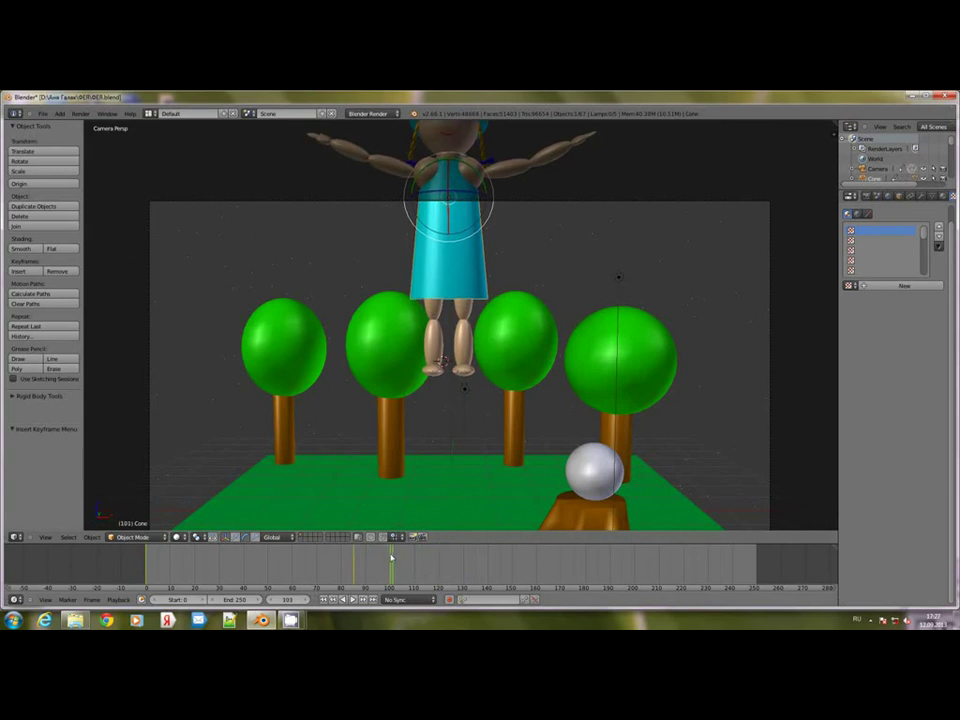
key("Left")
- At frame 105, raise the camera until the whole airborne fairy fits in its view, then insert a LocRot keyframe
left_click(402, 556)
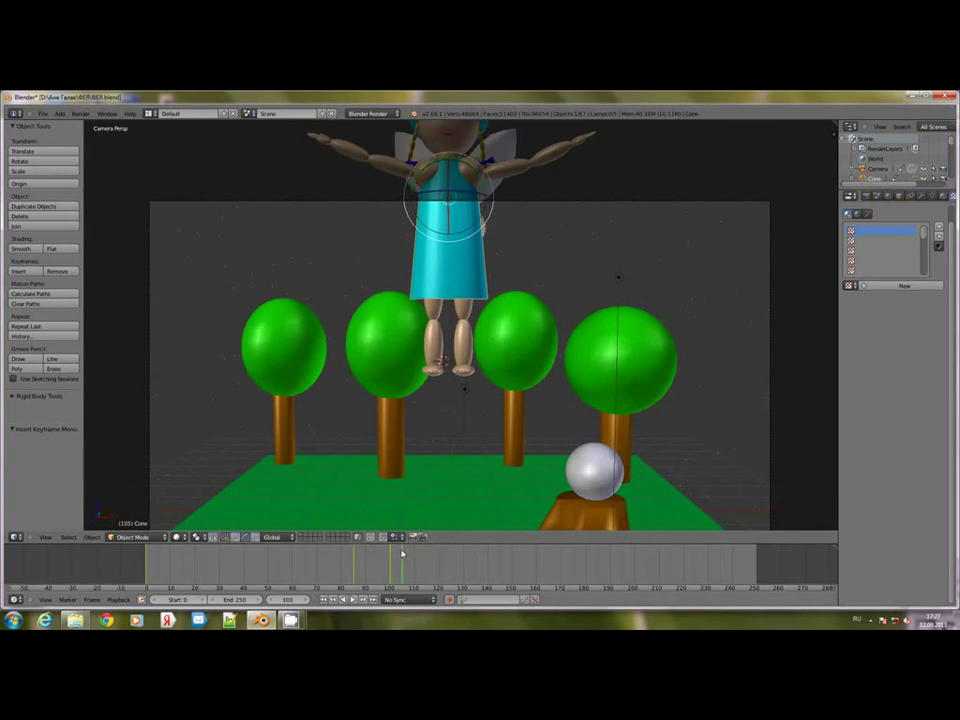
right_click(771, 437)
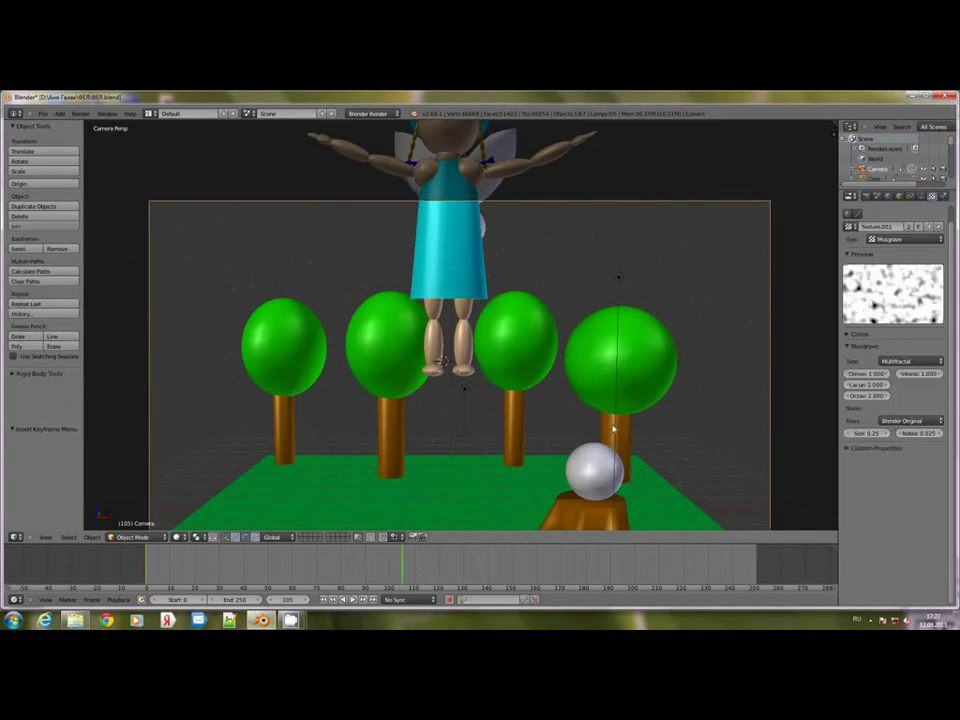
middle_click_drag(612, 427, 613, 390, "shift")
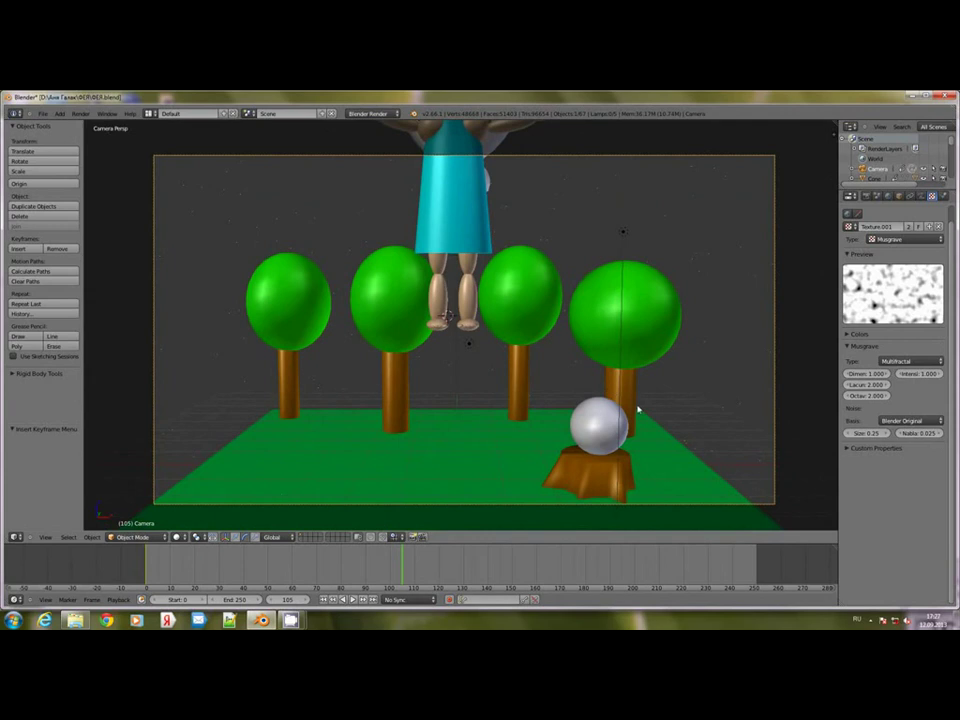
key("g")
left_click(634, 197)
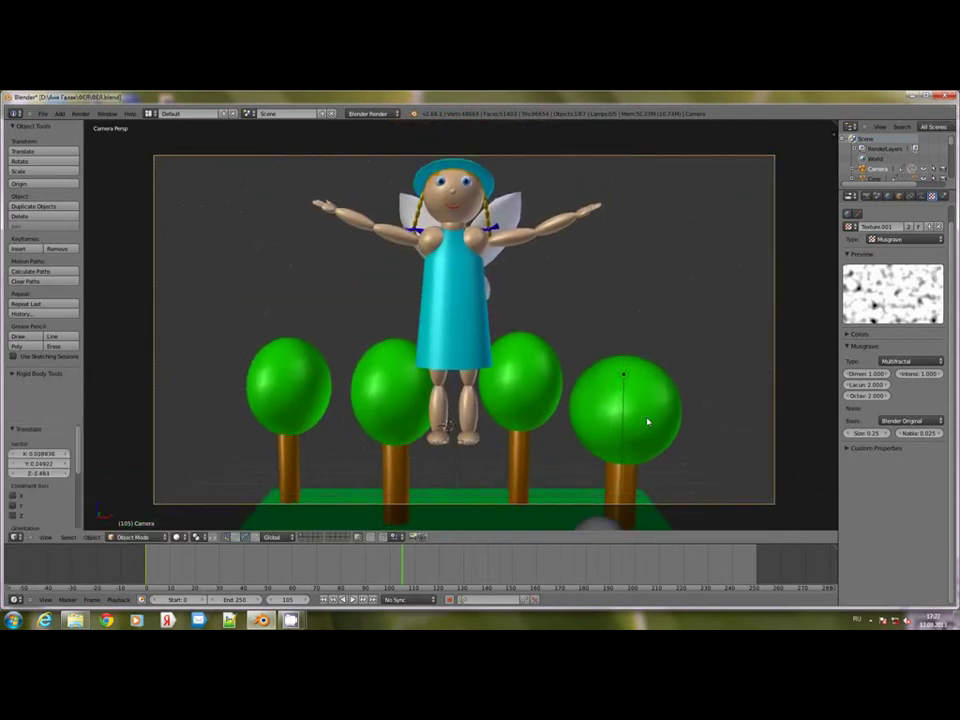
key("g")
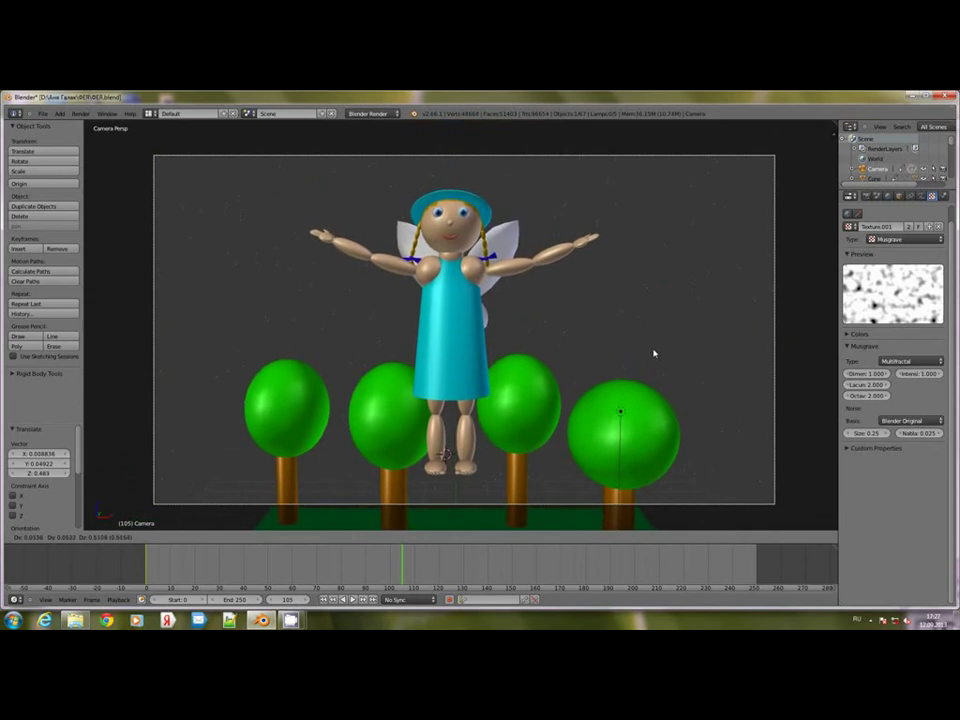
left_click(649, 349)
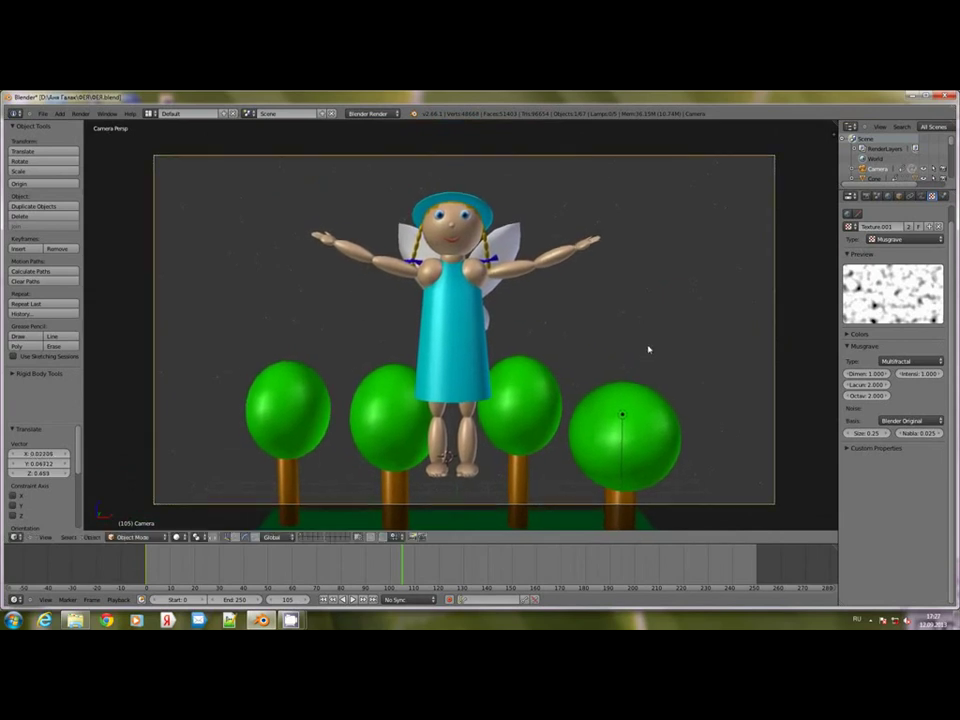
key("i")
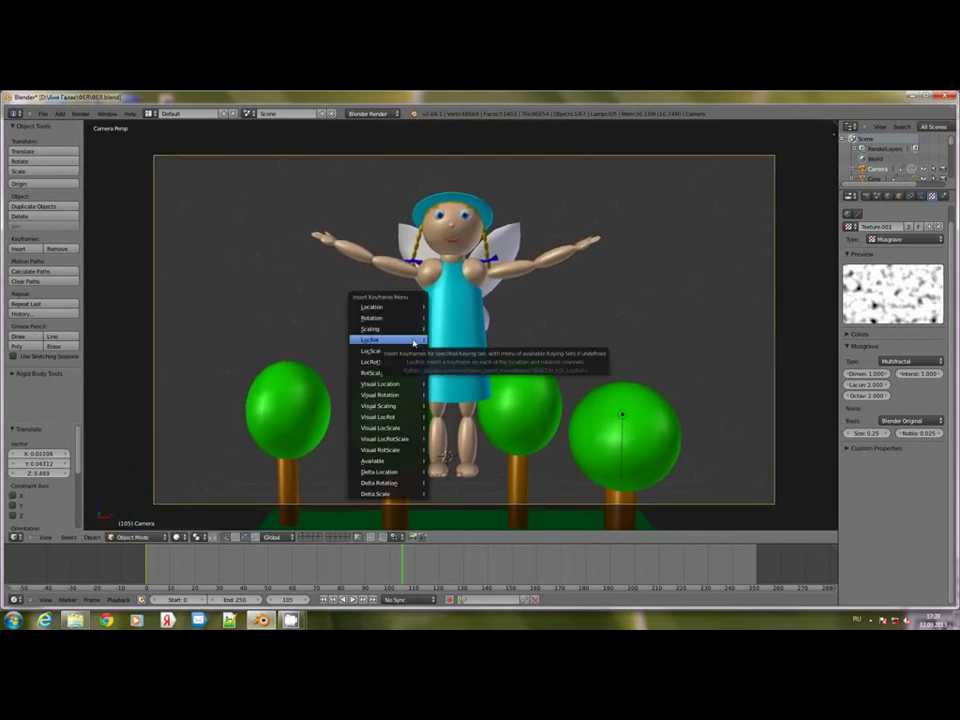
left_click(400, 347)
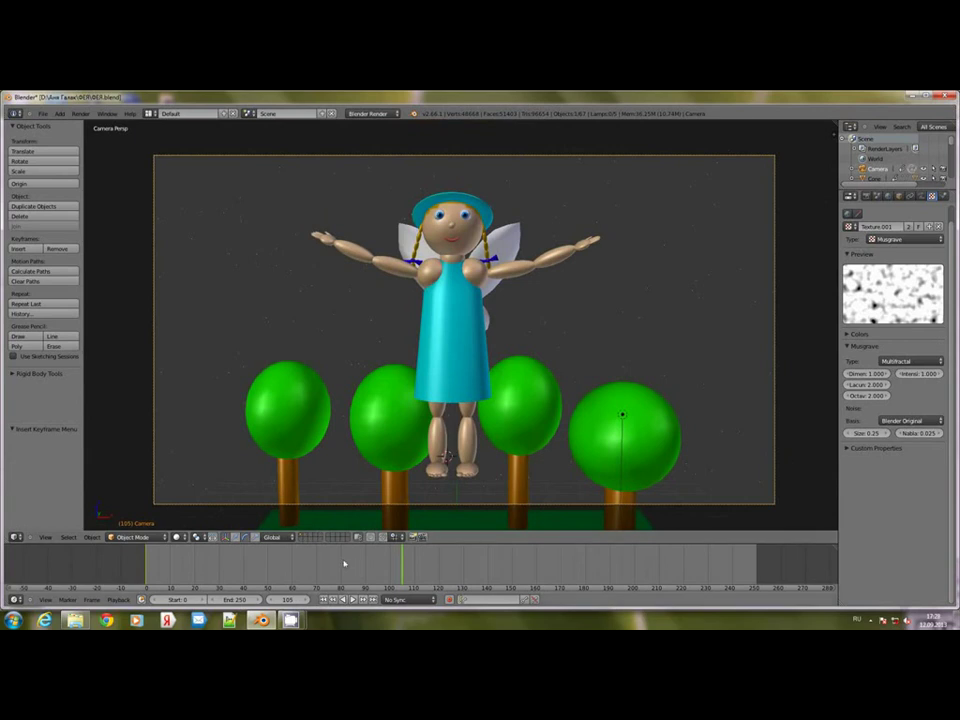
- Check the camera framing at frame 85 and play the animation from about frame 43 to preview the camera's rise
left_click_drag(341, 565, 355, 566)
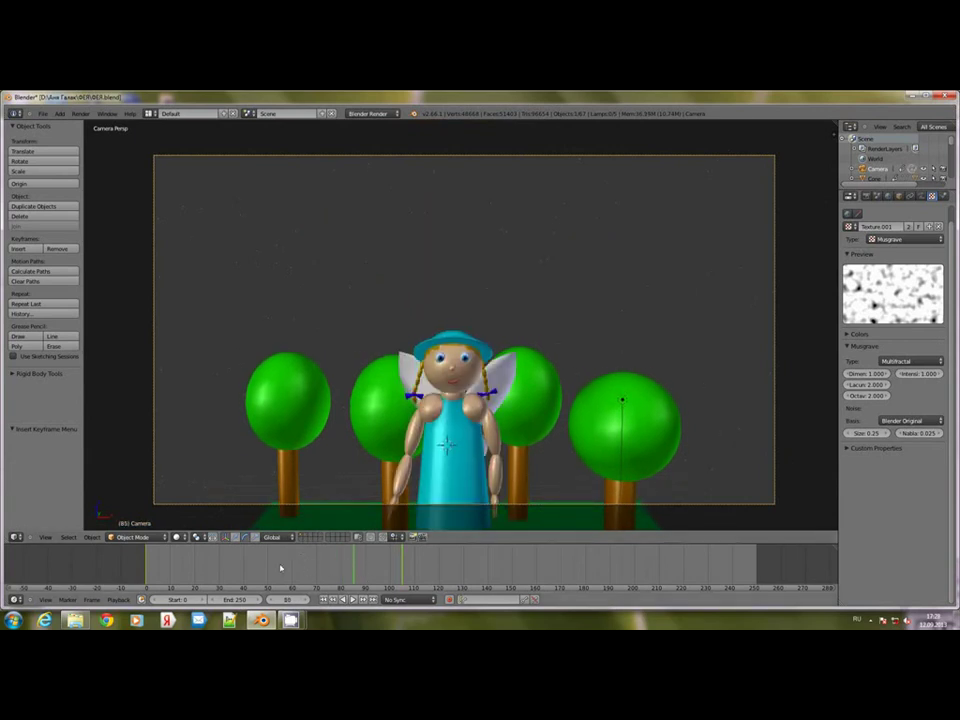
left_click(250, 567)
left_click(353, 600)
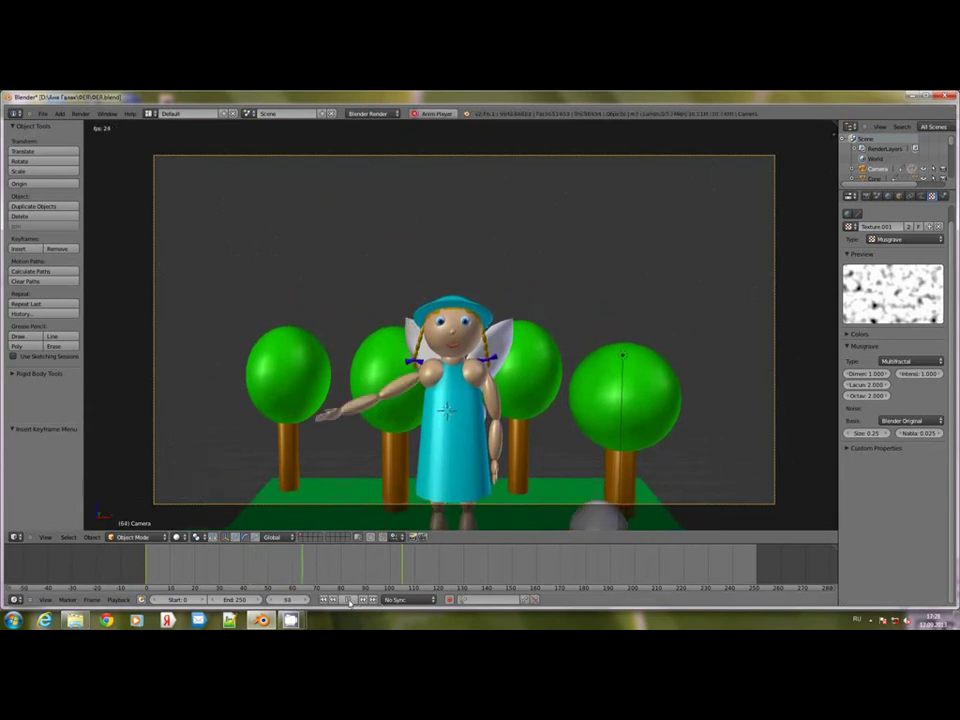
left_click(349, 600)
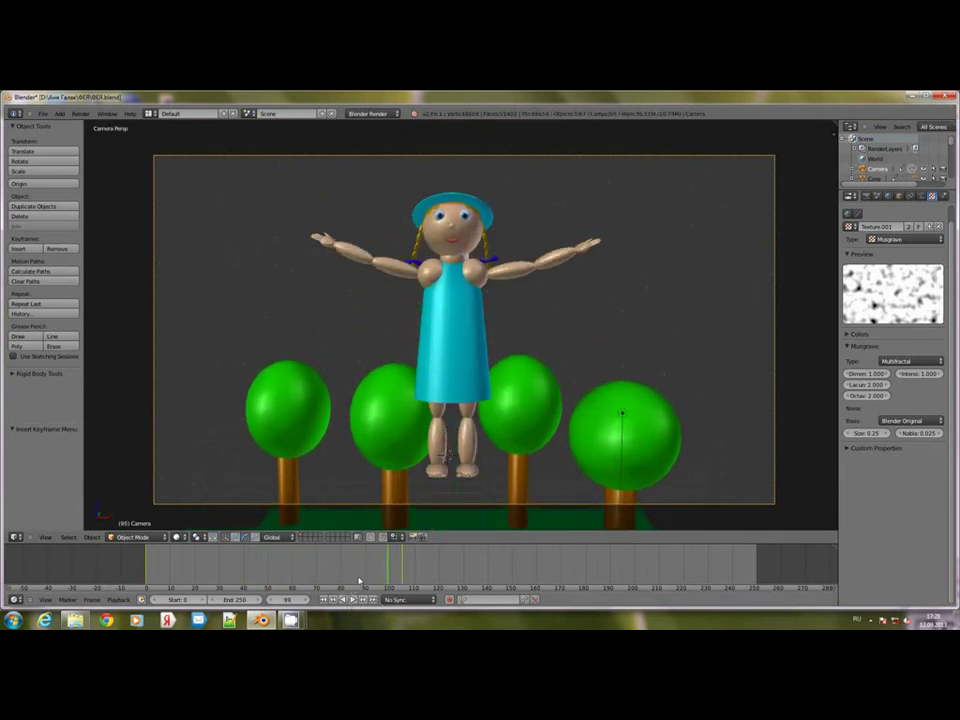
- At frame 85, lower the camera until the standing fairy is fully framed, then insert a camera keyframe
right_click(450, 350)
left_click(355, 567)
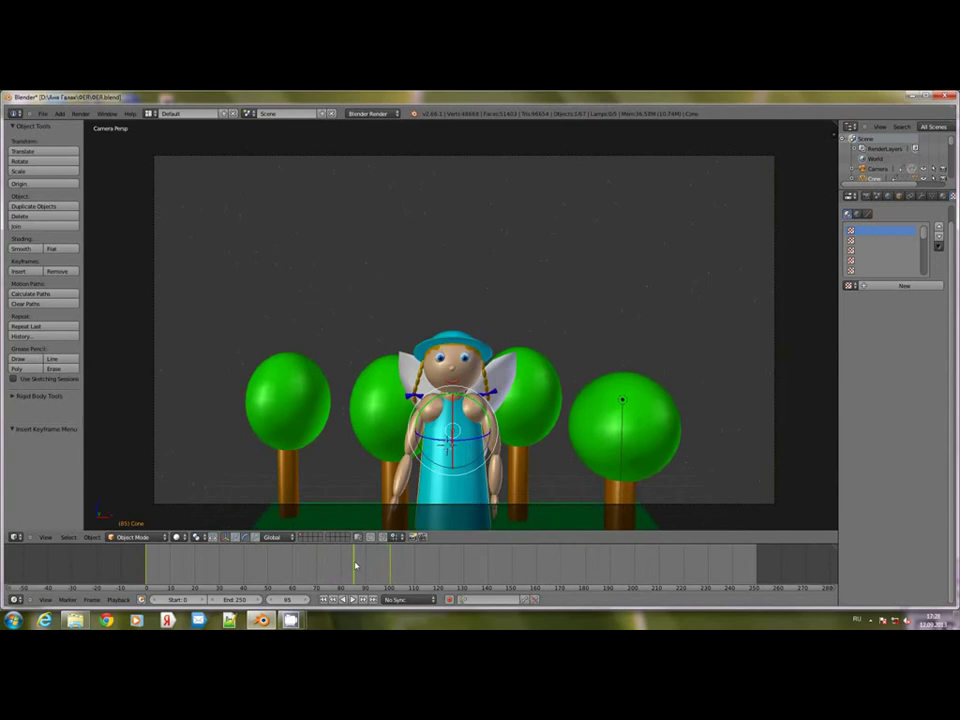
right_click(448, 508)
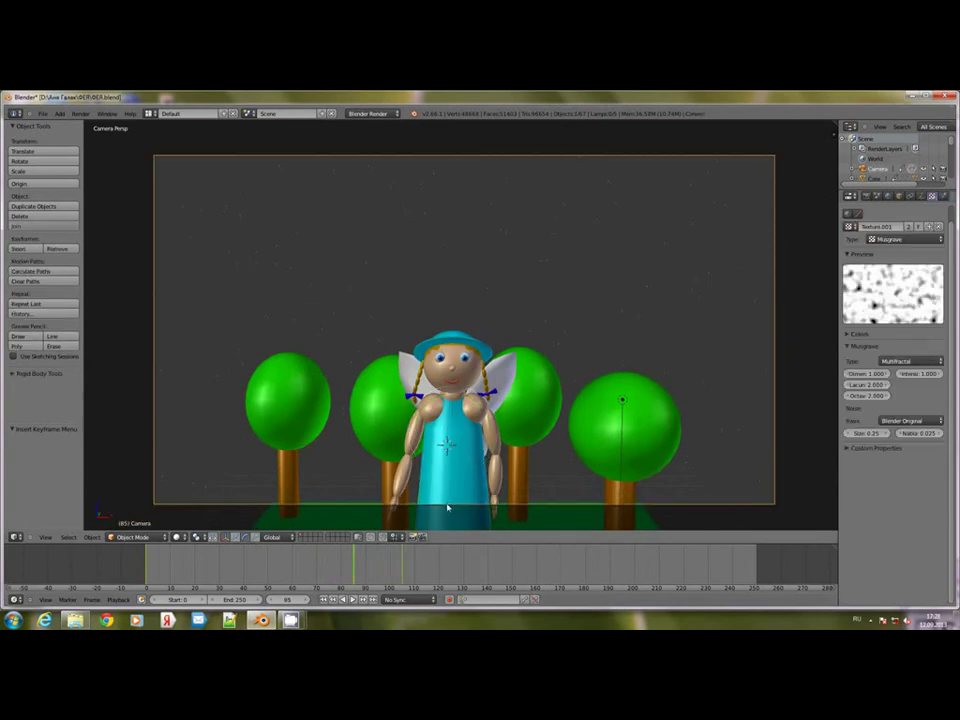
key("g")
left_click(469, 527)
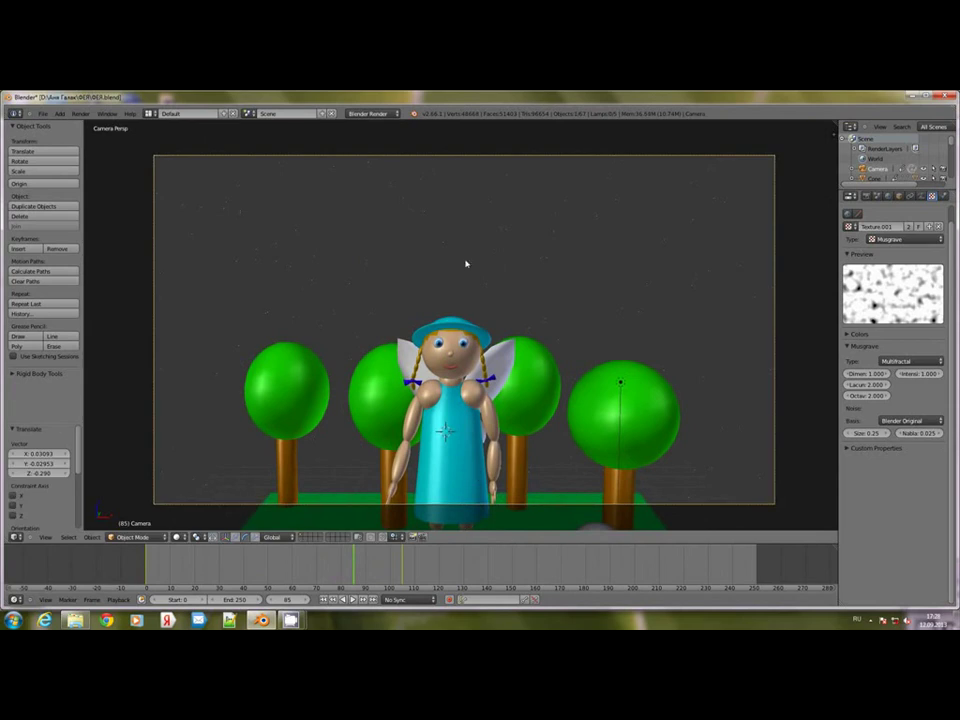
key("g")
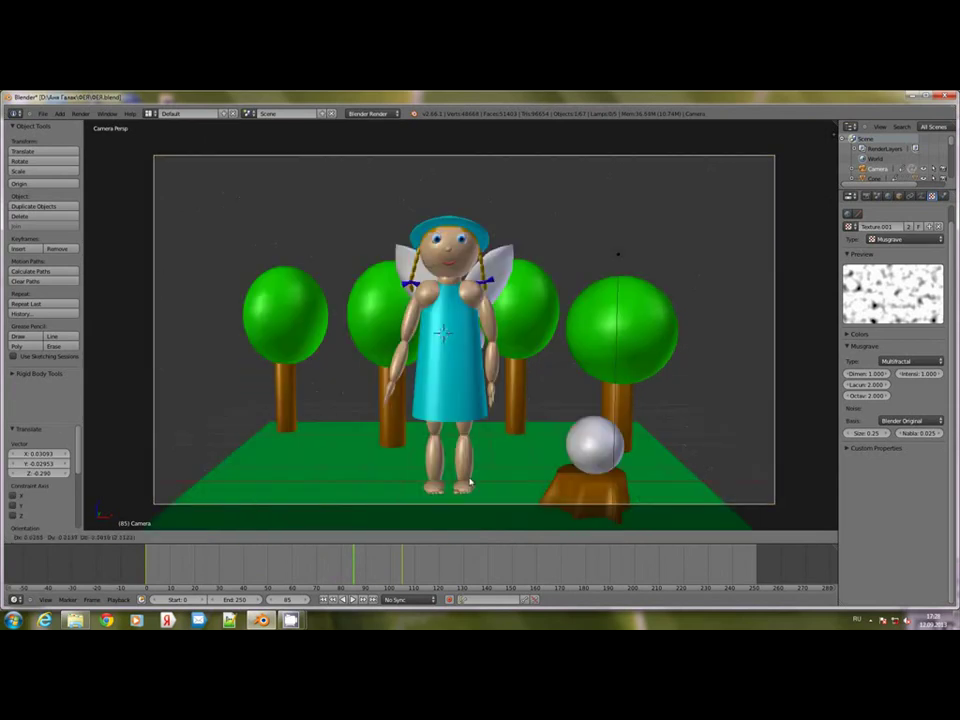
key("i")
left_click(431, 409)
- Play the animation from frame 64 to preview the camera following the fairy's takeoff
left_click(302, 568)
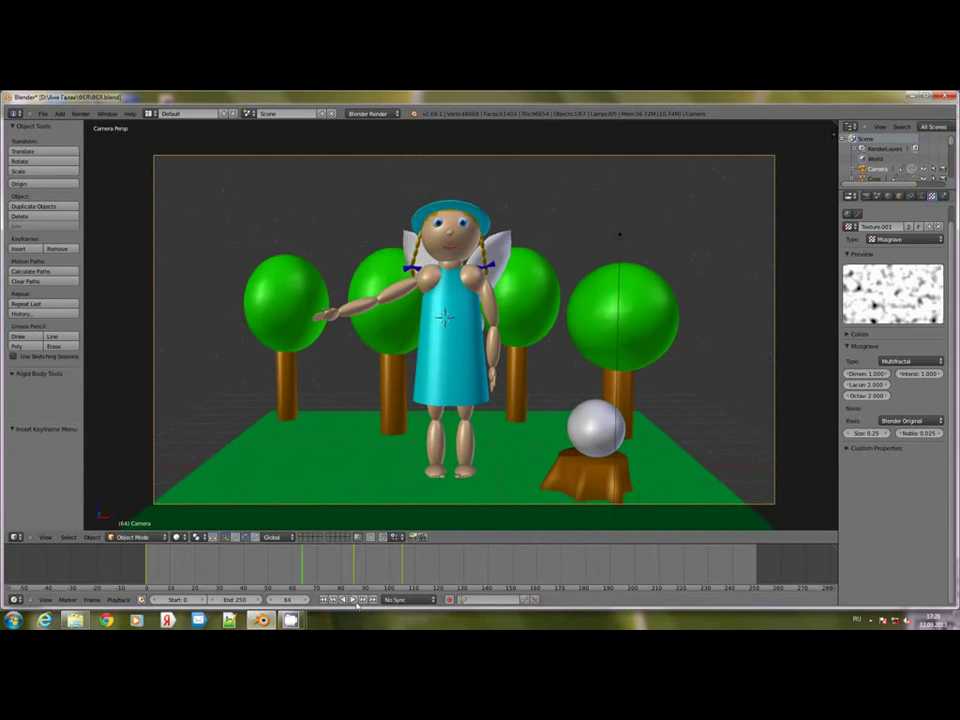
left_click(352, 599)
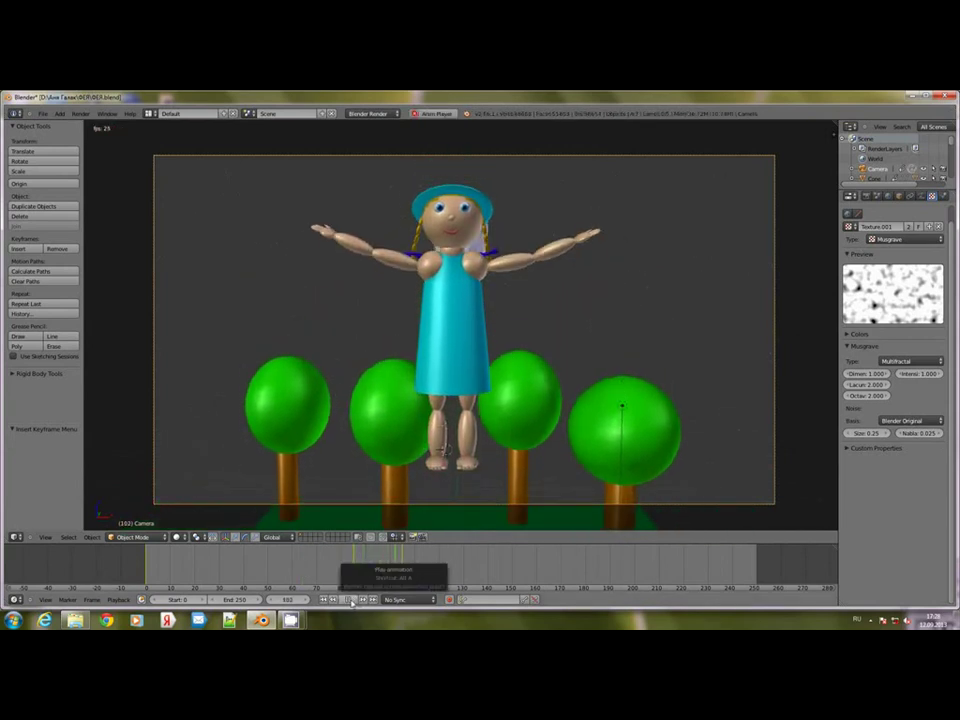
left_click(352, 599)
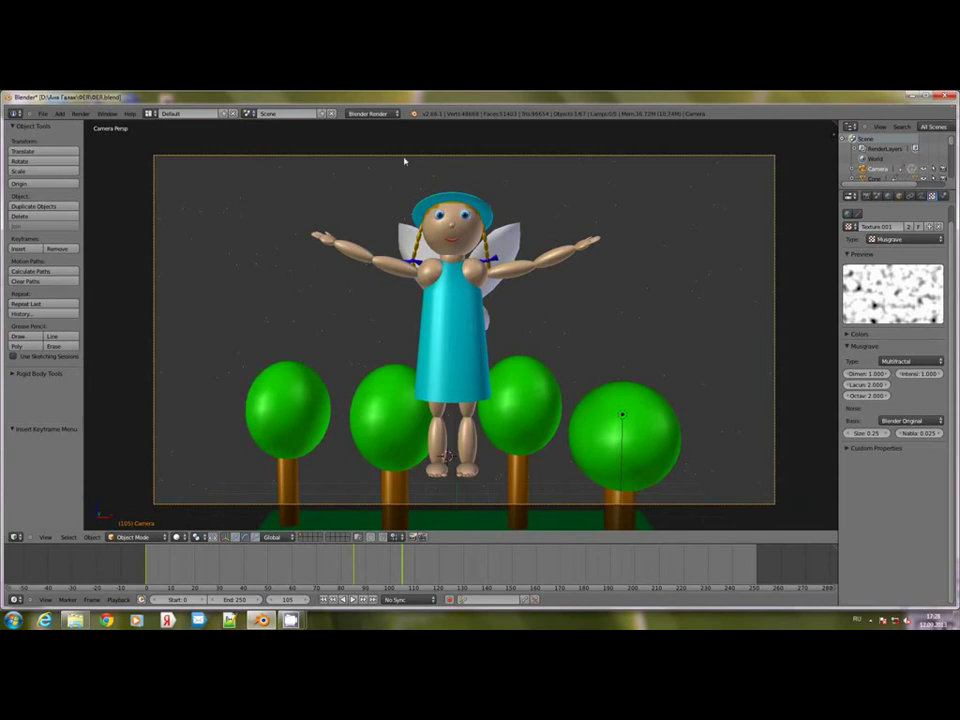
left_click(291, 621)
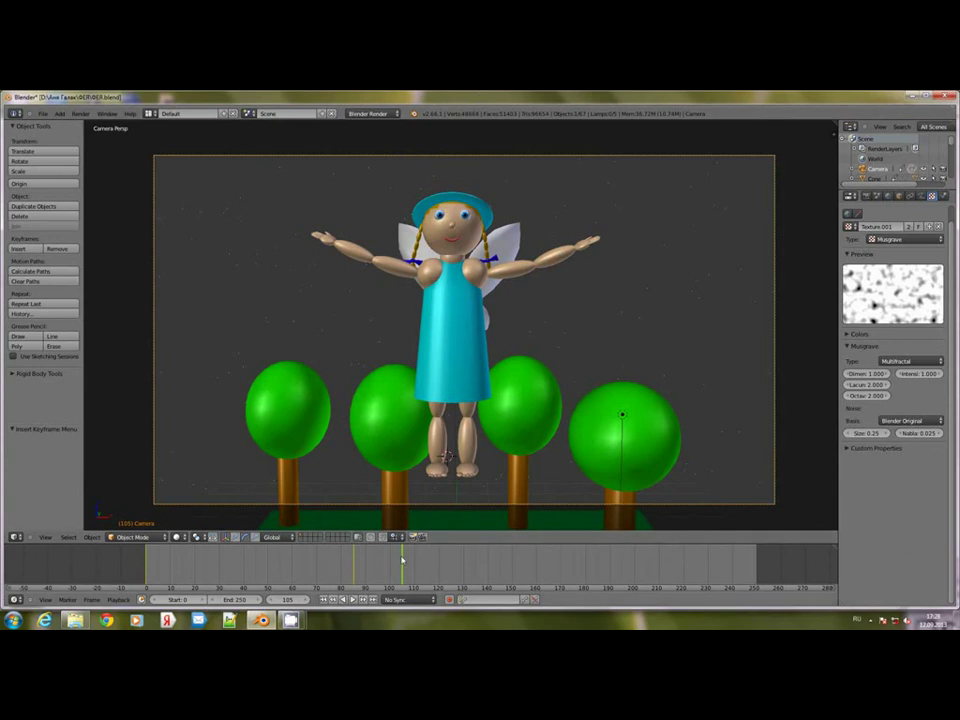
- Select the fairy's dress to check its keyframes, then play the animation from about frame 32
right_click(459, 322)
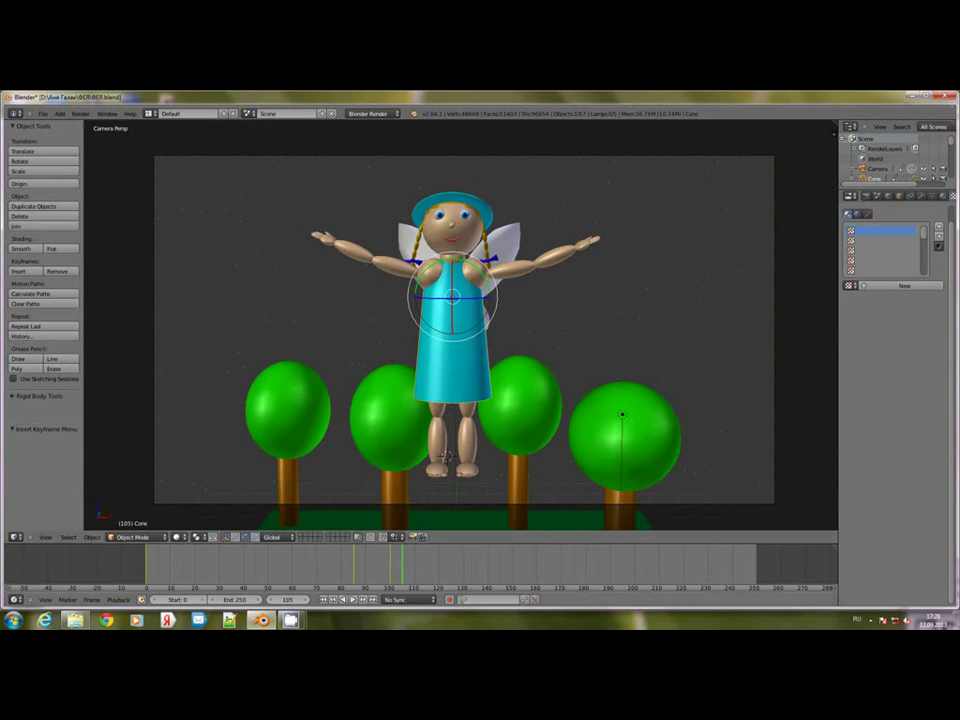
left_click(291, 620)
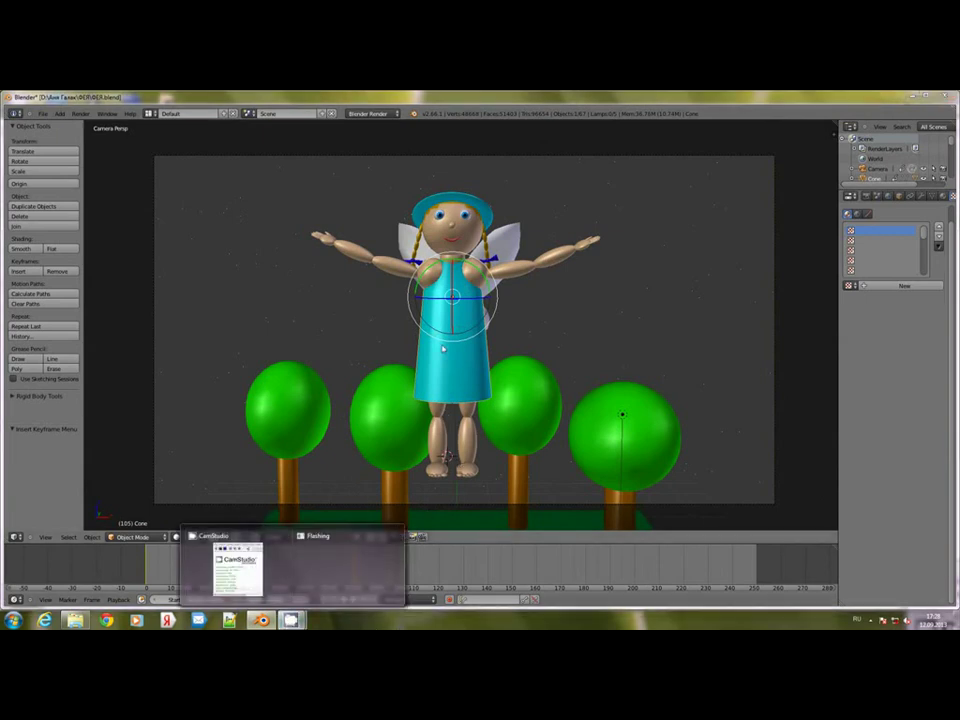
right_click(443, 351)
right_click(452, 388)
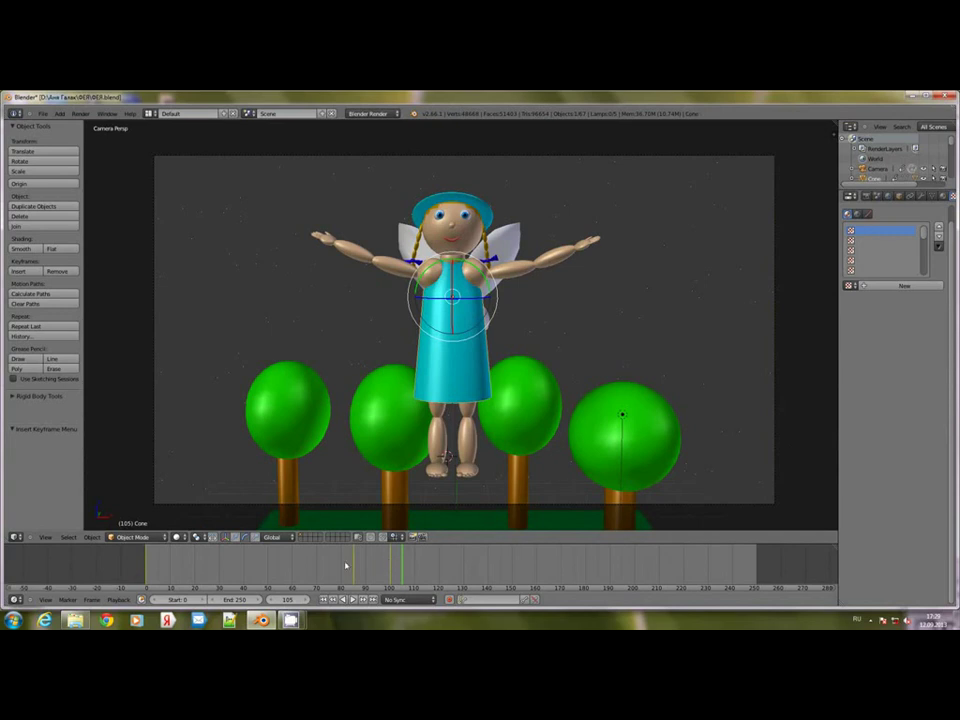
left_click(224, 582)
left_click(353, 599)
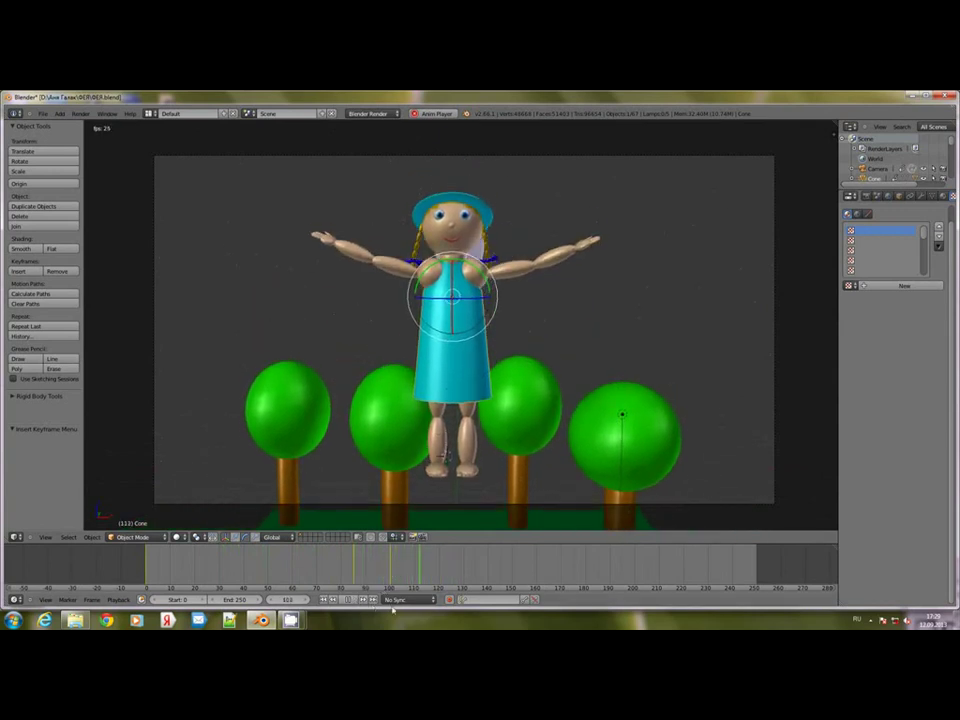
key("alt+a")
- At frame 105, insert a keyframe on the fairy's dress
left_click(402, 566)
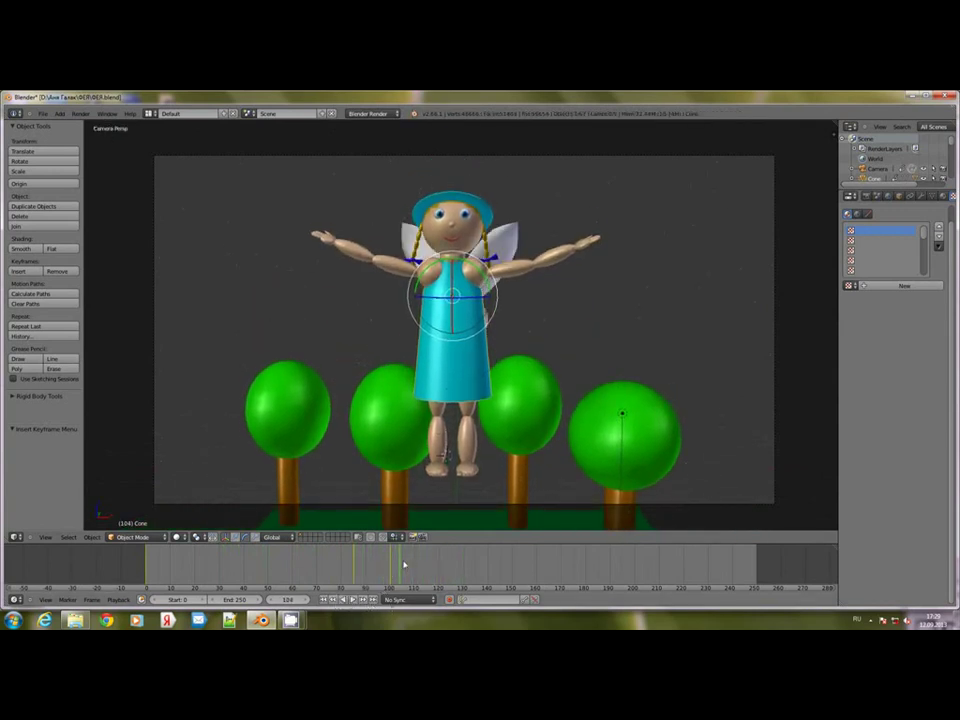
key("Right")
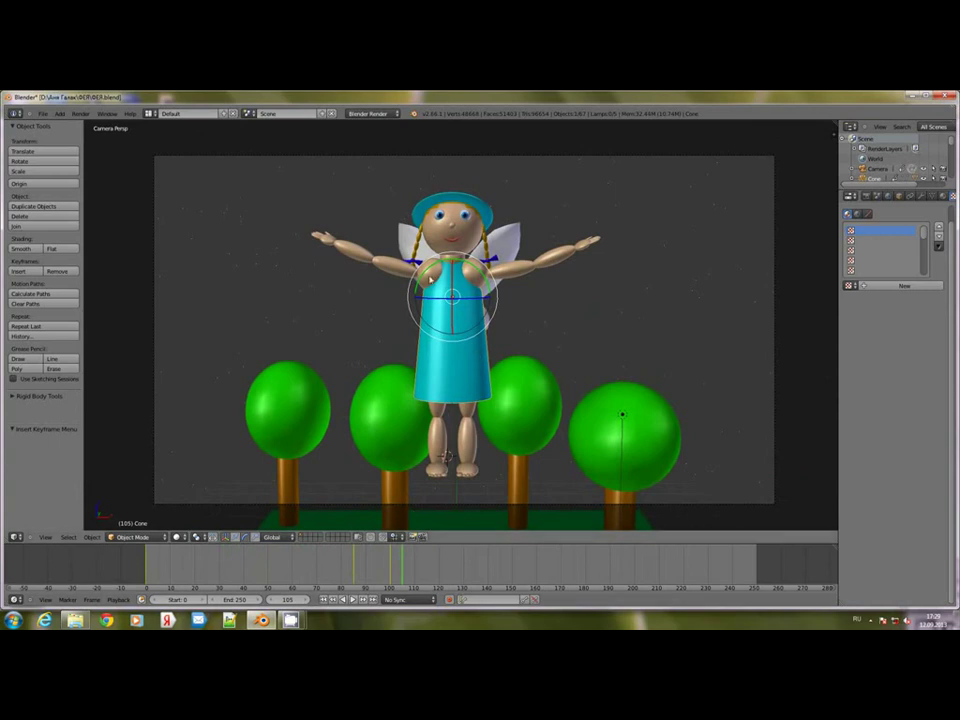
key("i")
left_click(430, 264)
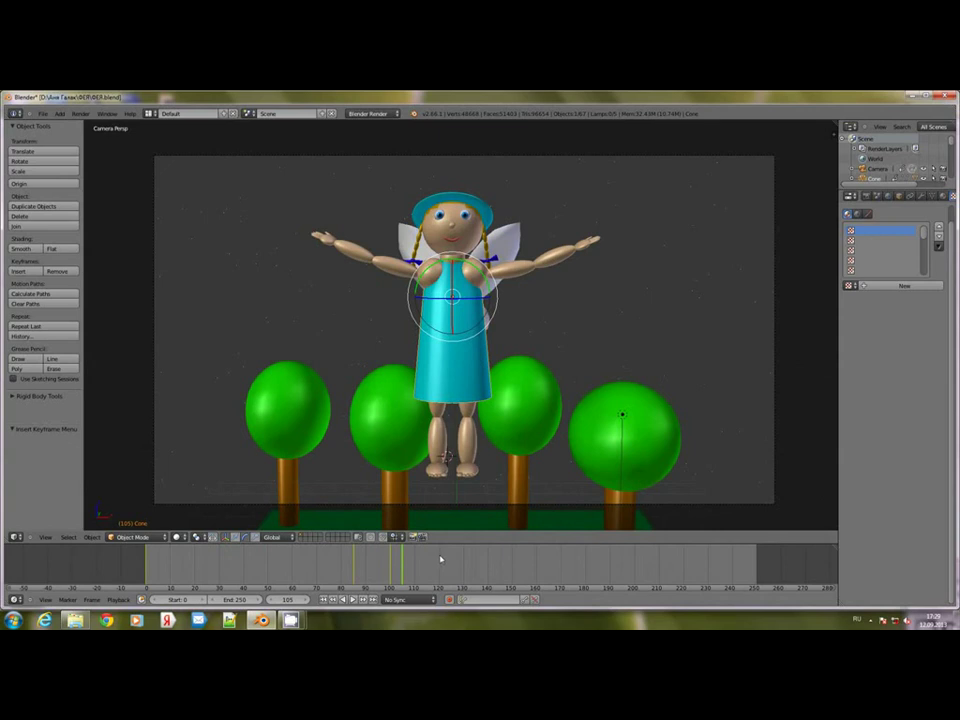
- At frame 125, rotate the fairy's dress about 362° around the Z axis and insert a LocRot keyframe
left_click(452, 561)
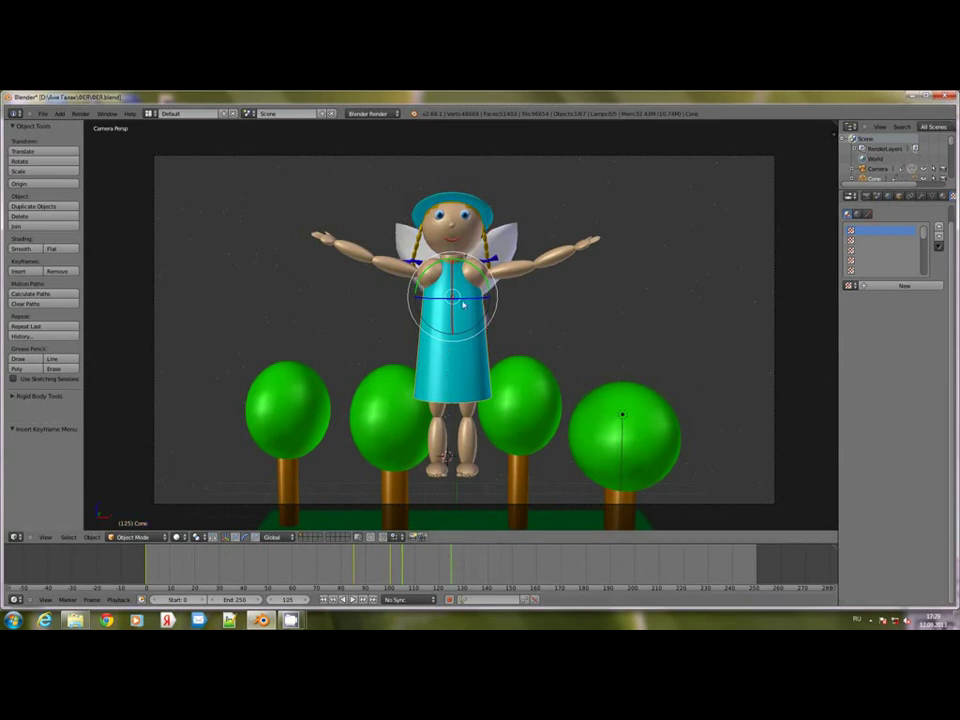
left_click_drag(470, 300, 498, 300)
key("i")
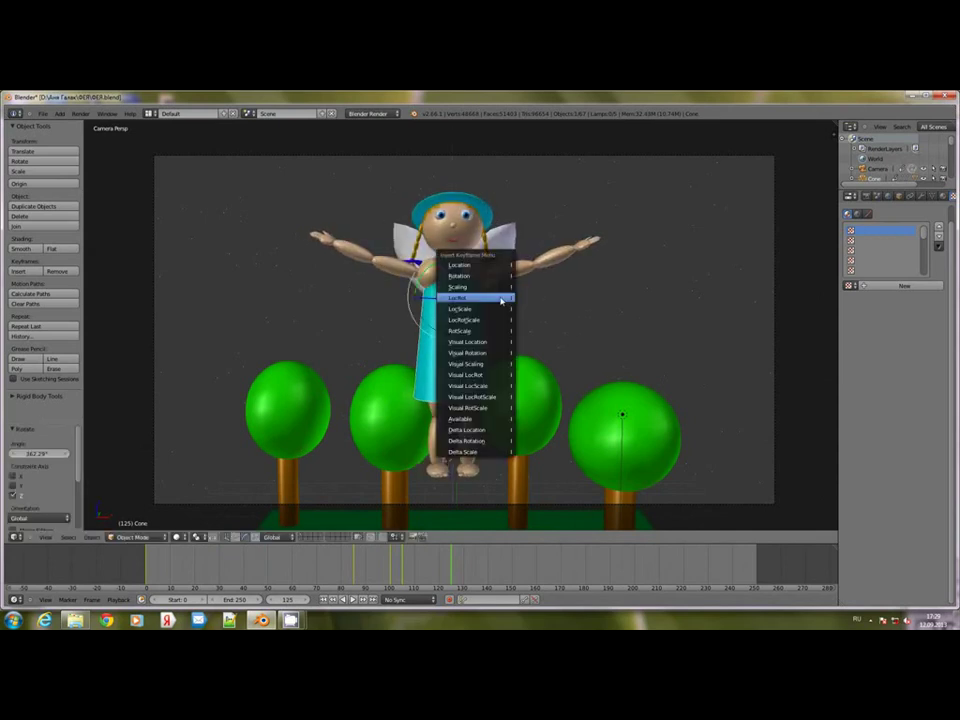
left_click(460, 304)
- Play the animation from frame 66 to preview the fairy's takeoff and mid-air turn
left_click(309, 557)
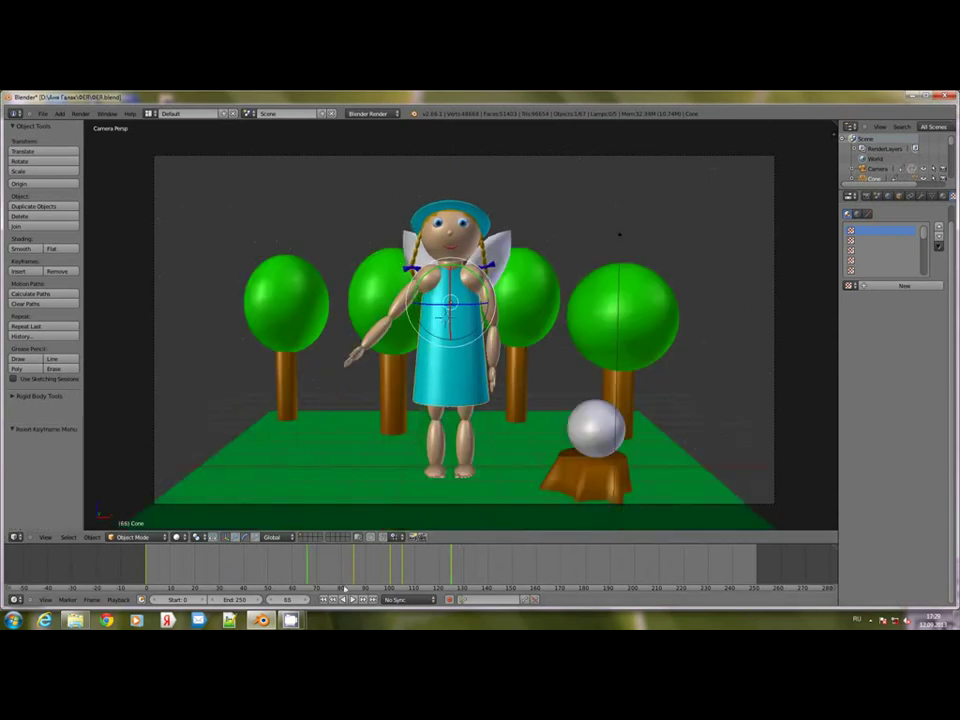
left_click(350, 599)
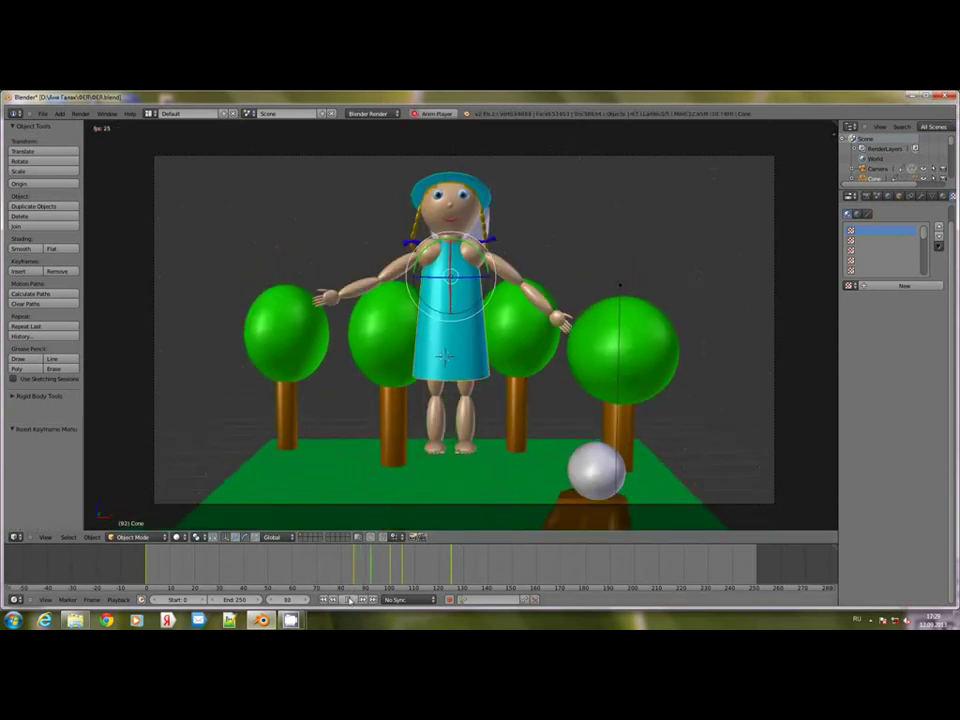
left_click(350, 599)
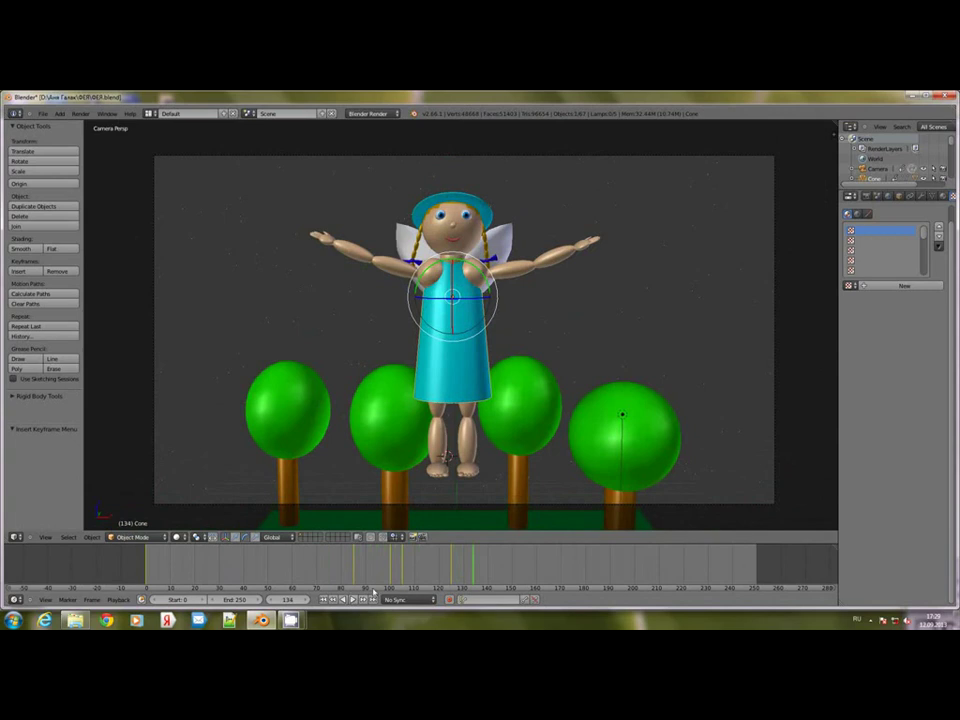
- Compare the keyframes of the leg and the dress, checking the pose at frames 125, 104, 100 and 85
left_click(451, 567)
right_click(442, 431)
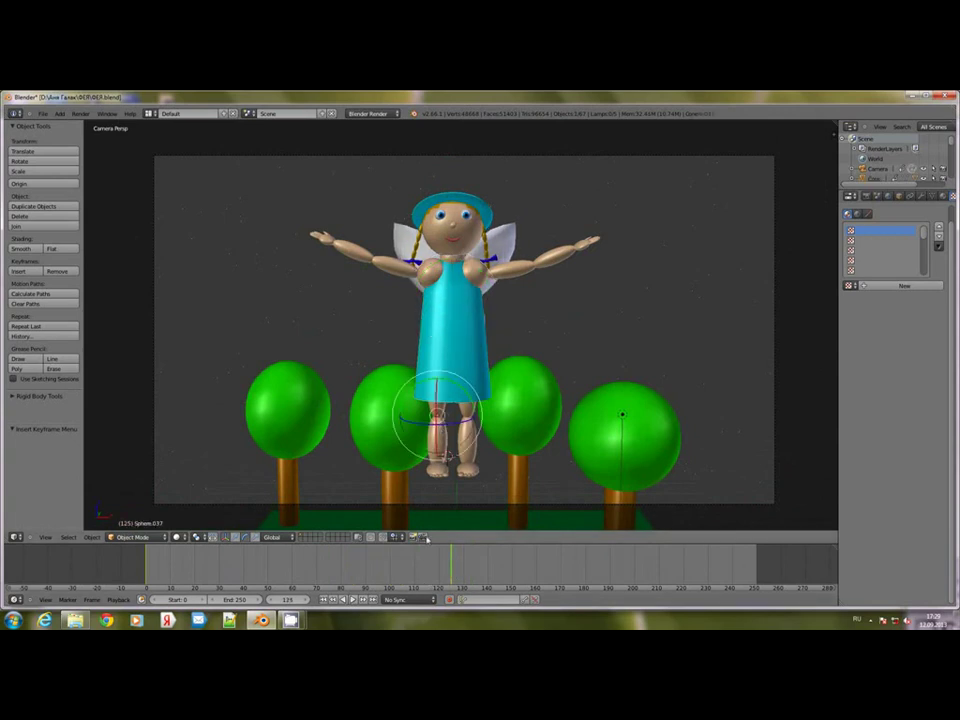
right_click(463, 292)
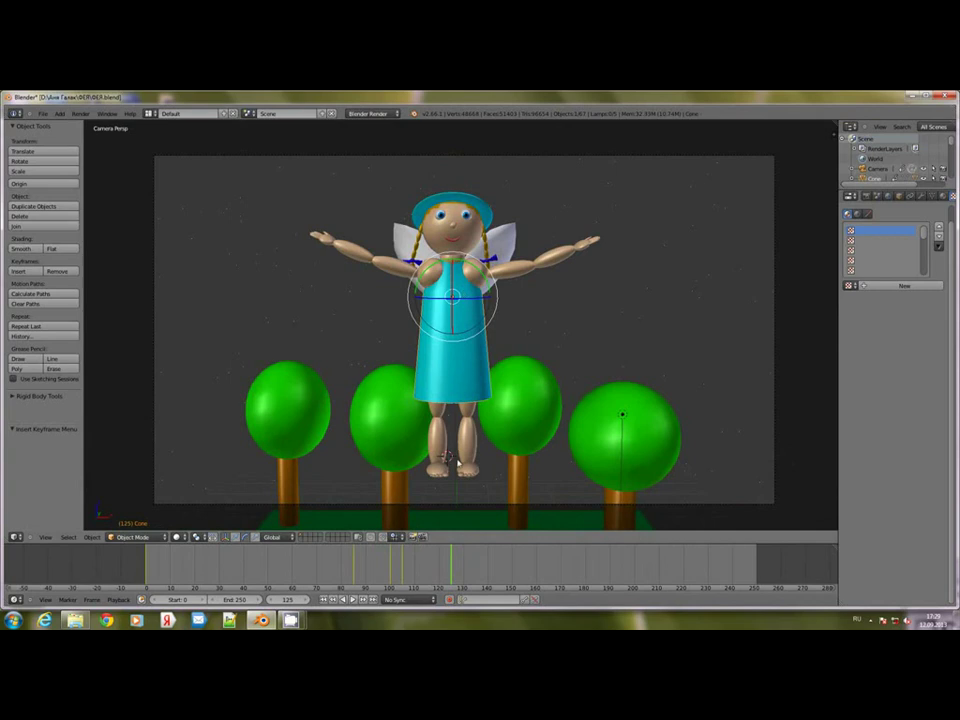
left_click(399, 560)
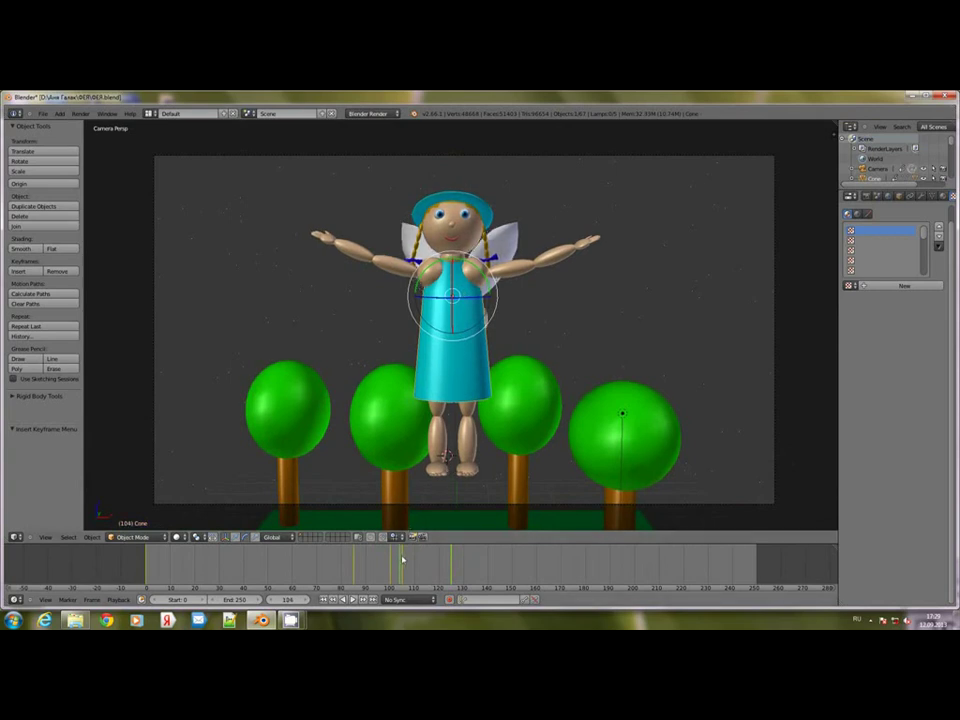
left_click(391, 560)
key("Down")
key("Down")
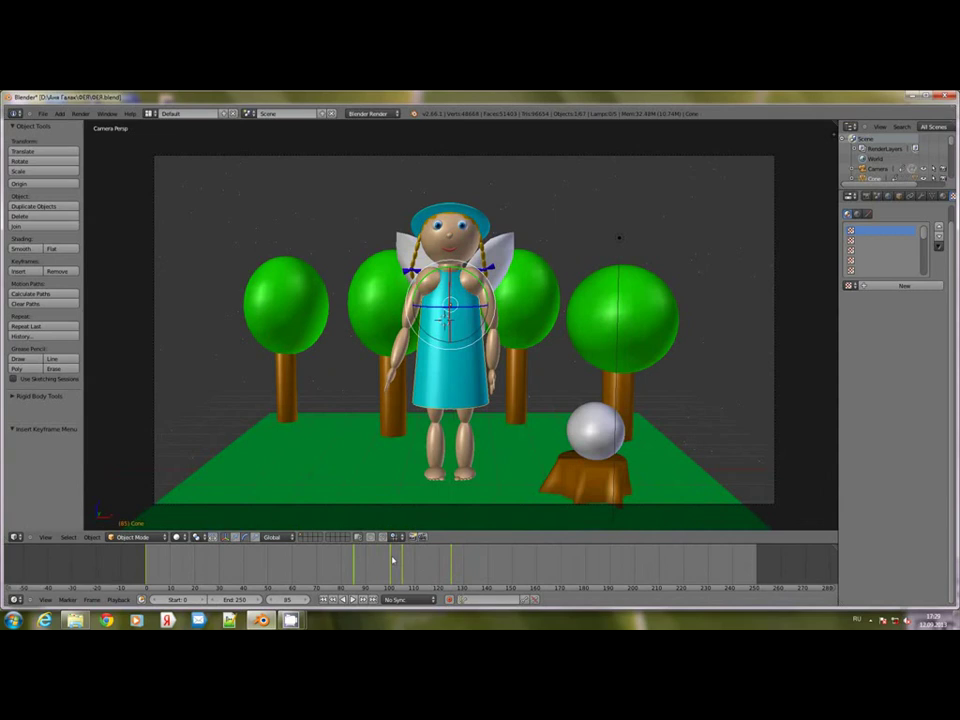
- At frame 100, tilt both feet downward around the X axis, the first by about 59°, and insert LocRot keyframes on them
left_click(391, 560)
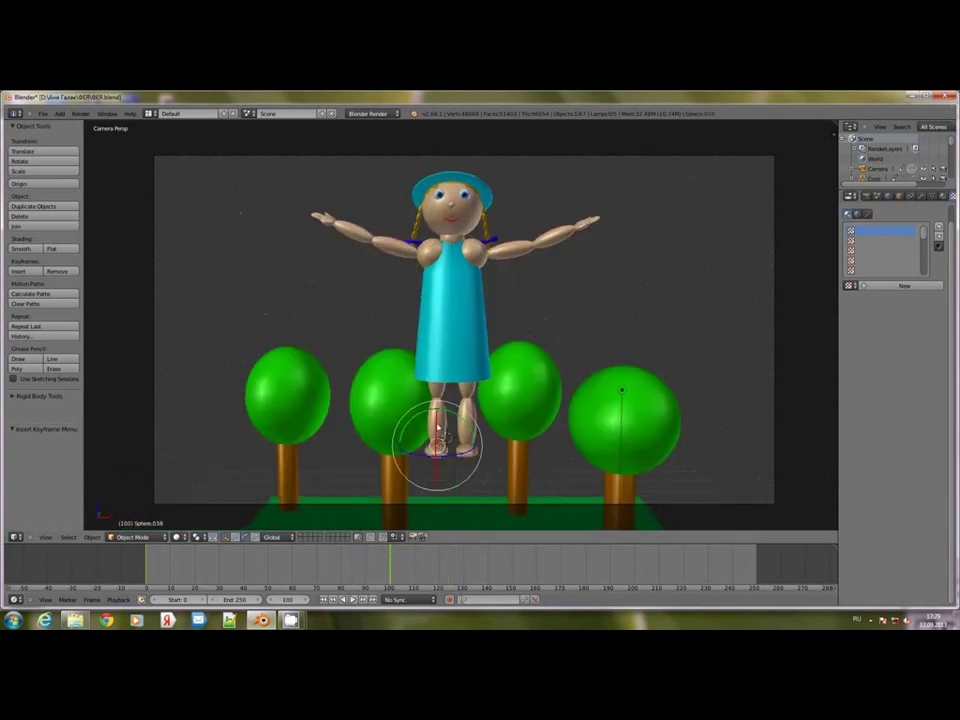
left_click_drag(437, 428, 440, 438)
key("i")
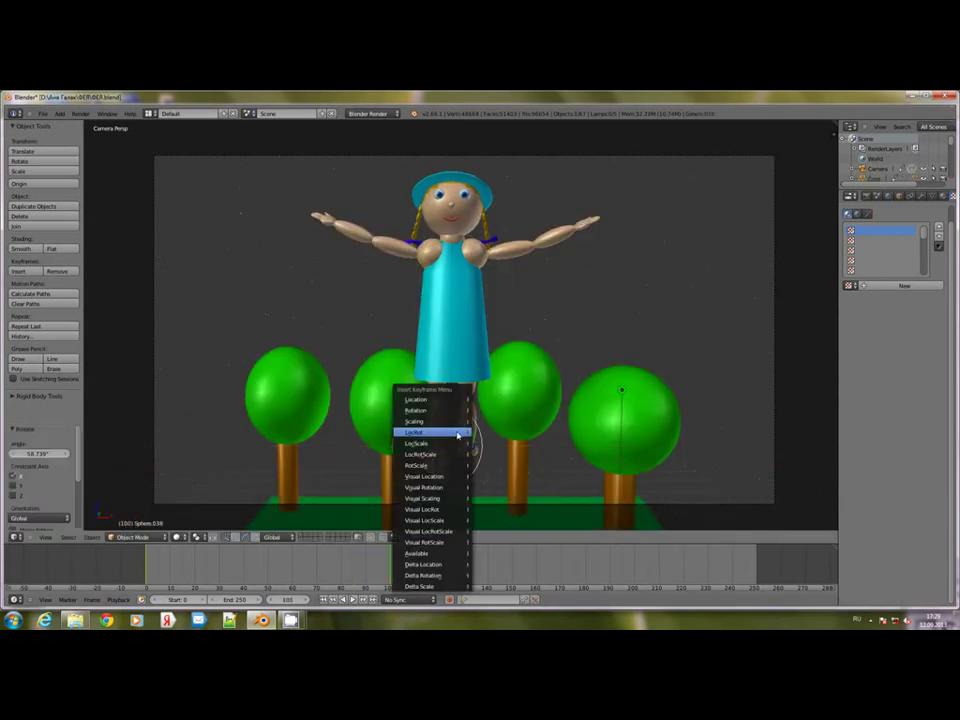
left_click(440, 438)
key("r")
key("x")
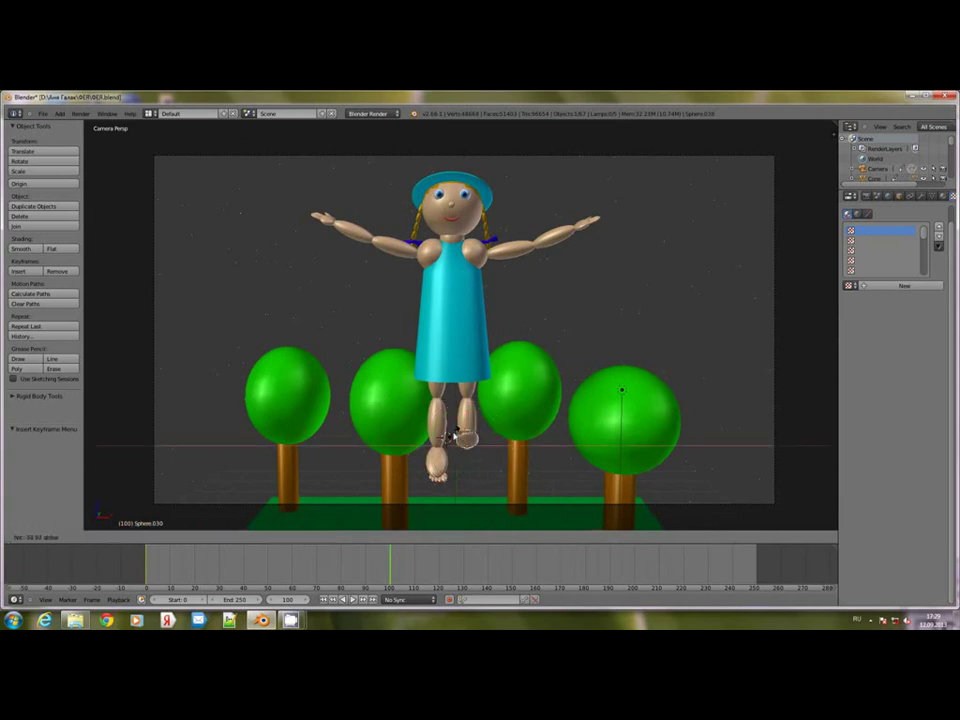
left_click(488, 440)
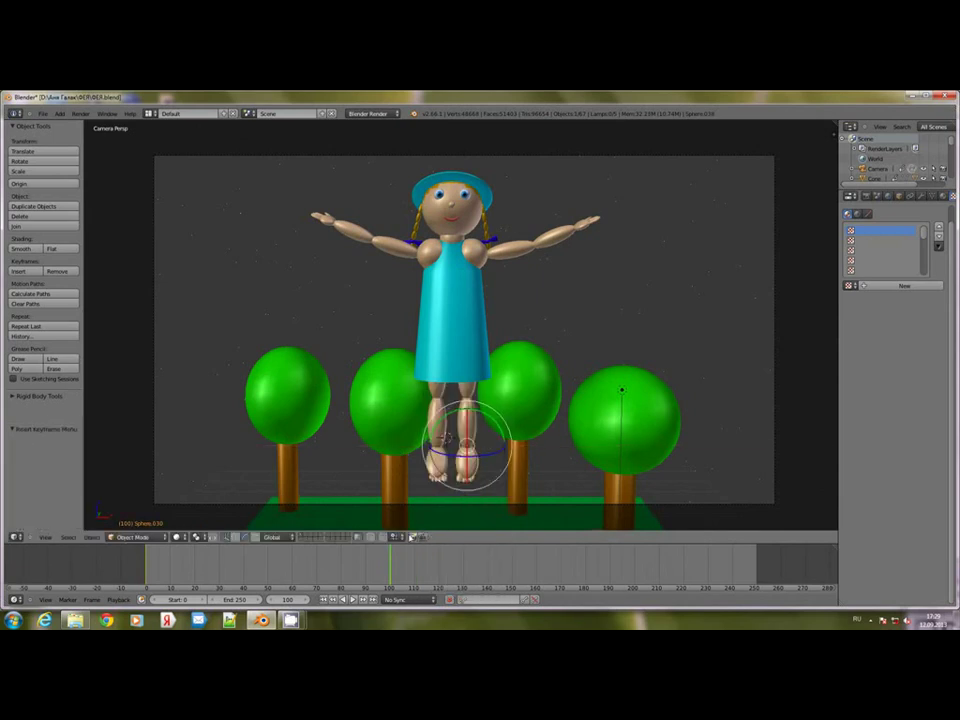
- Scrub past frame 110, then play the animation from frame 82 to preview the movement of the feet
left_click(416, 560)
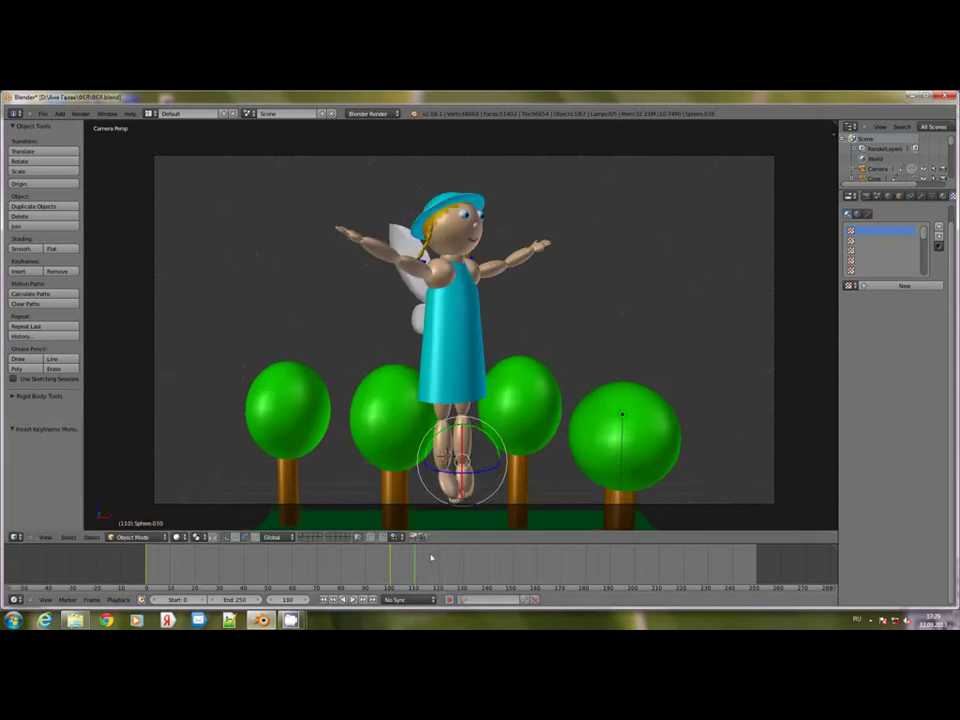
left_click(434, 557)
left_click(346, 564)
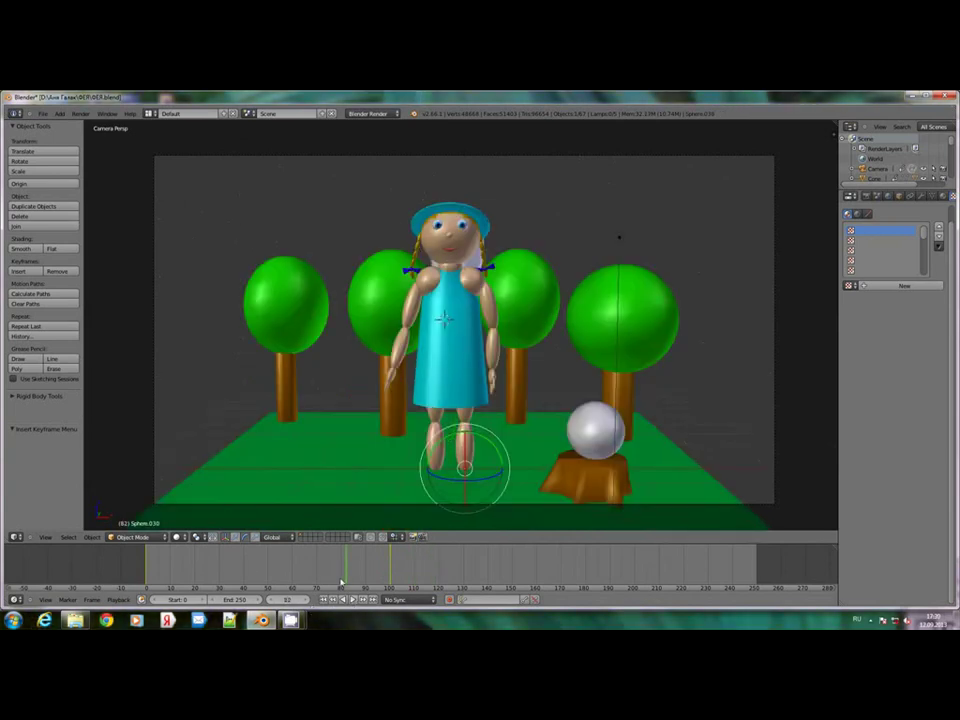
key("alt+a")
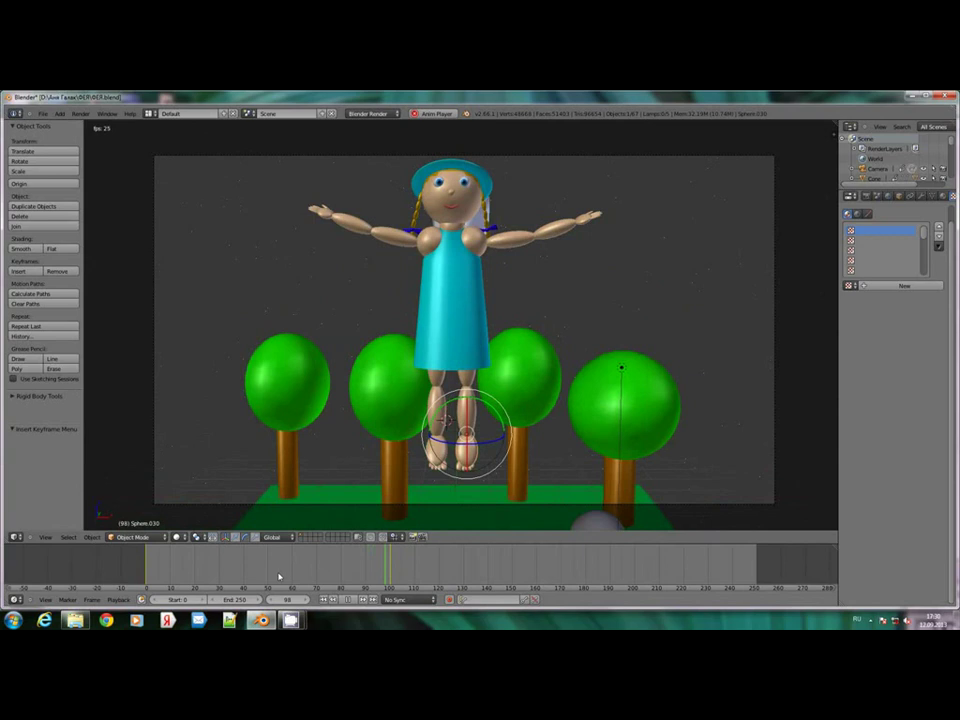
key("alt+a")
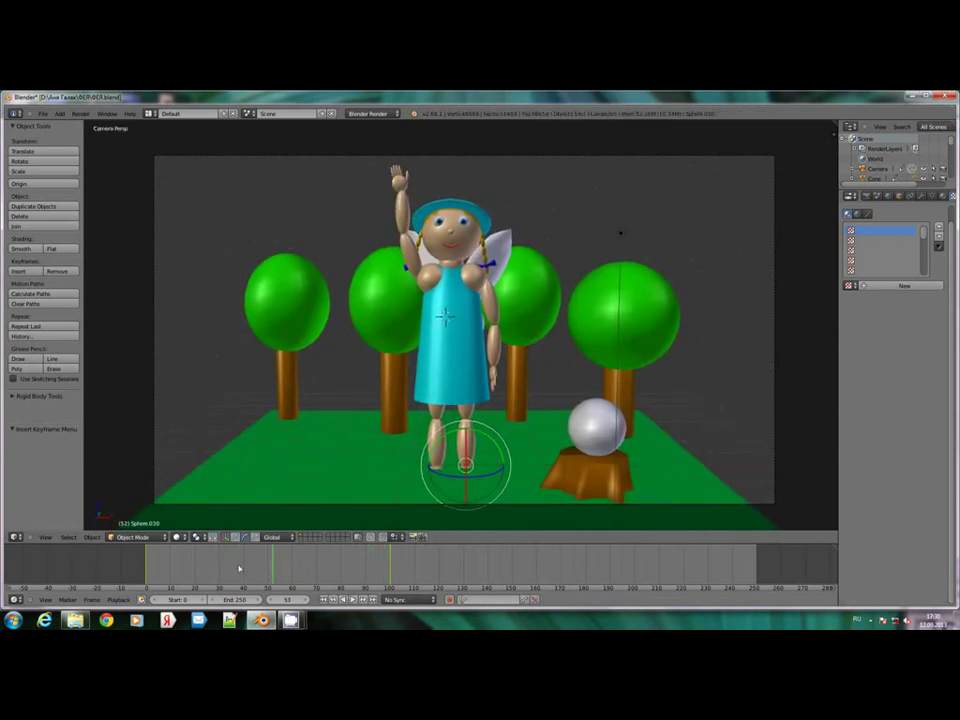
- Scrub from the start to frame 80, then select the dress and check the feet around its keyframes at frames 85 and 100
left_click_drag(157, 553, 343, 570)
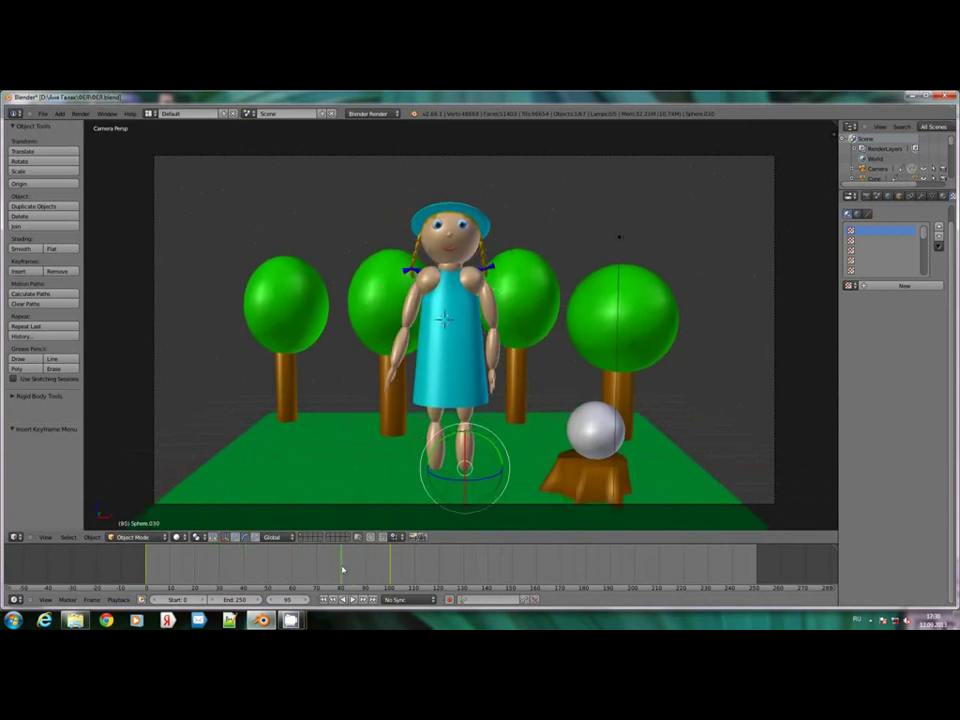
right_click(441, 381)
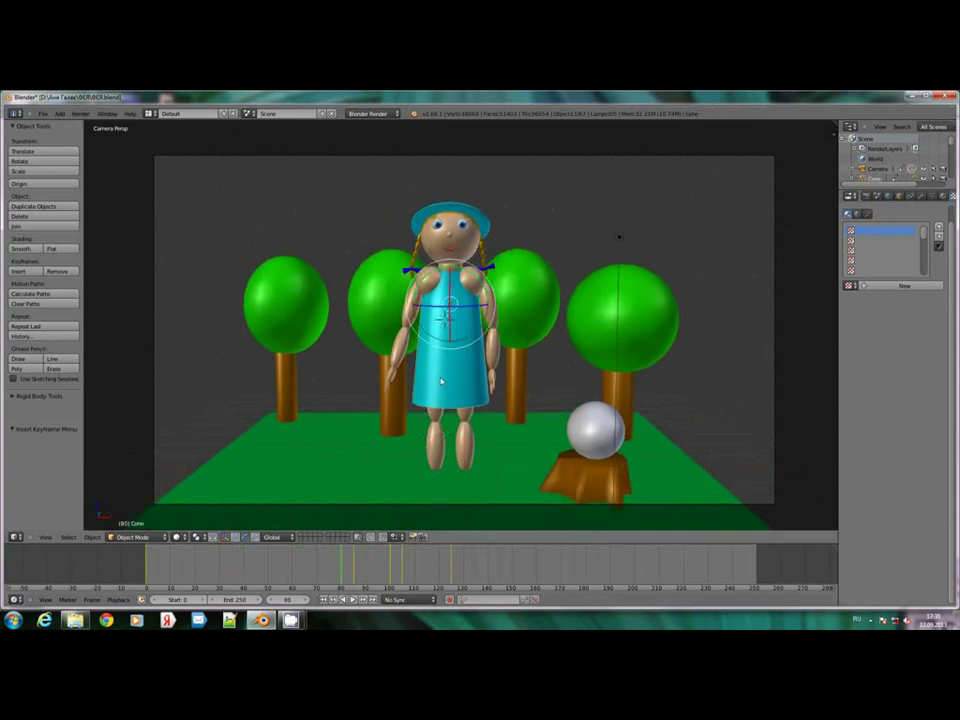
left_click(355, 562)
left_click(389, 562)
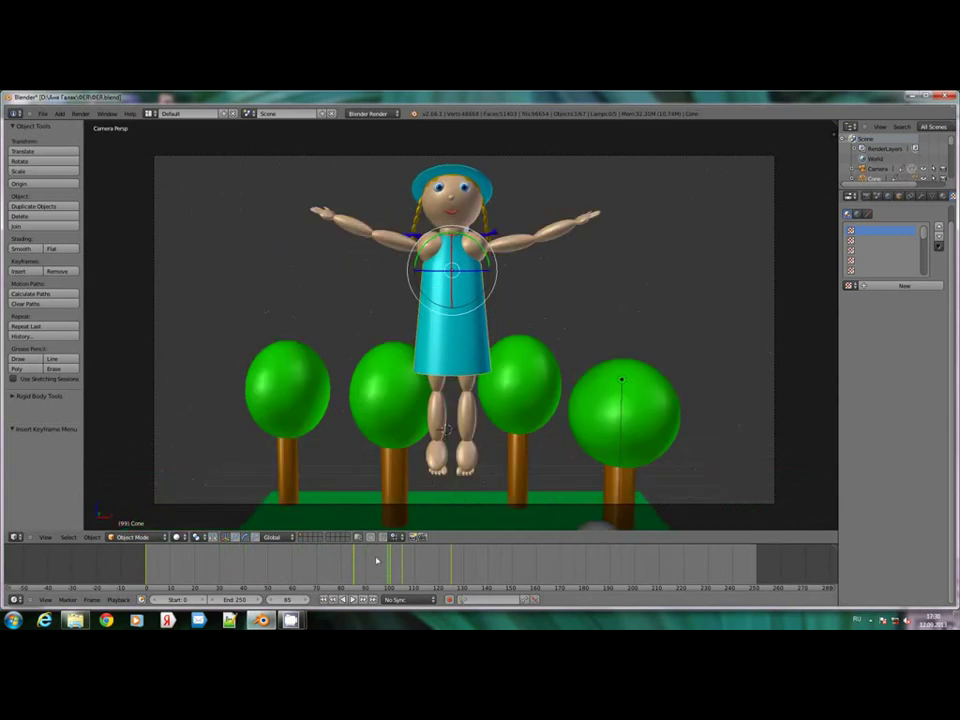
- At frame 85, rotate the fairy's right foot about -60° around the X axis so it is flat, and insert a LocRot keyframe
left_click(355, 563)
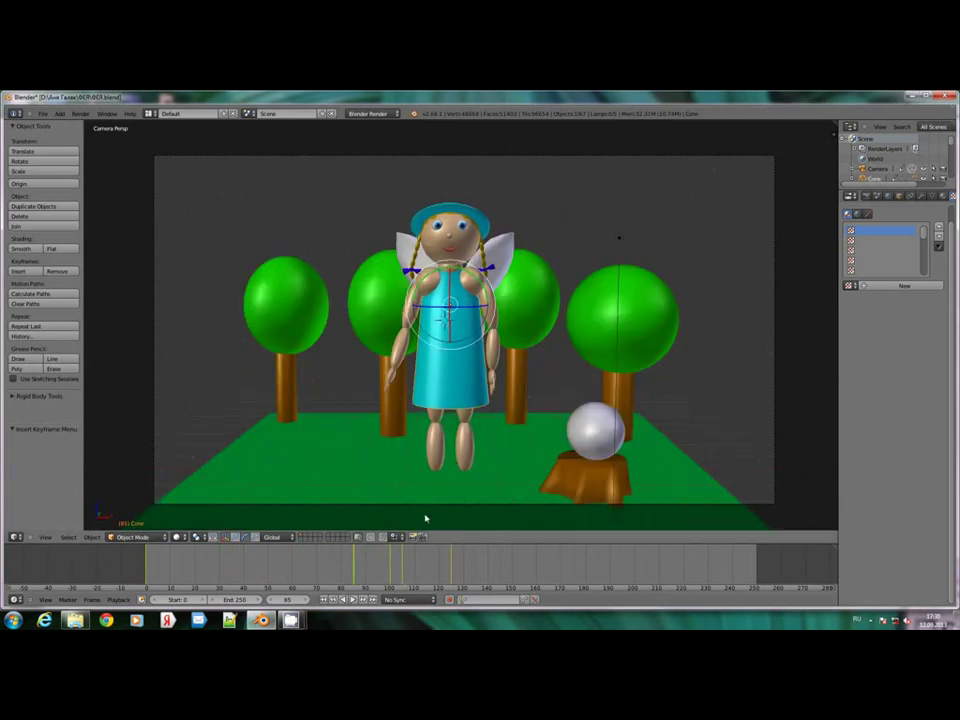
middle_click_drag(433, 496, 434, 461)
right_click(440, 424)
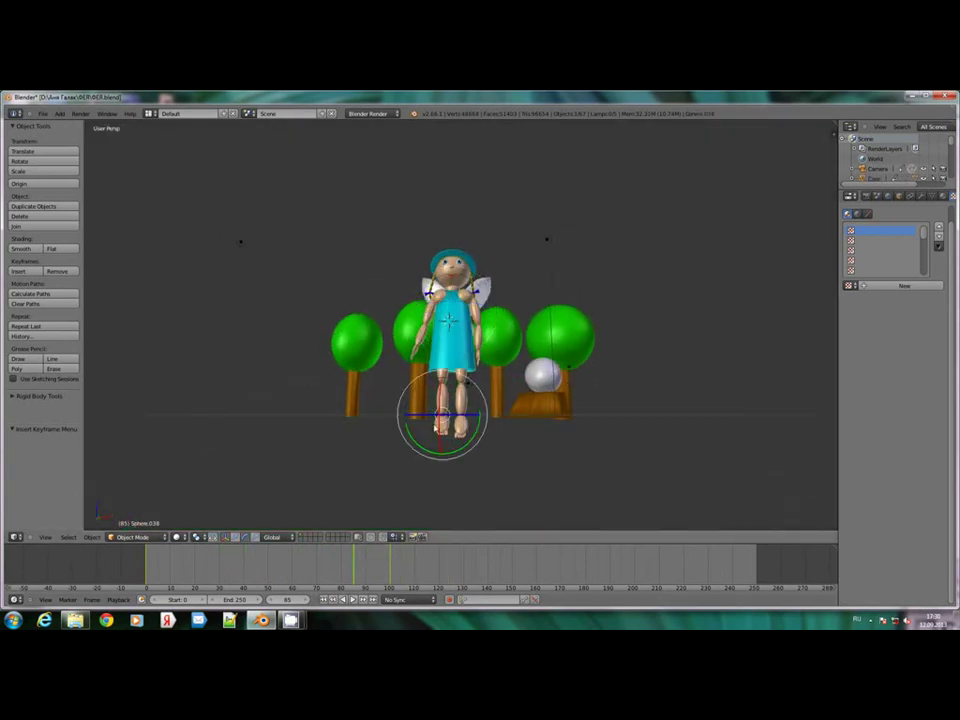
middle_click_drag(367, 435, 482, 440)
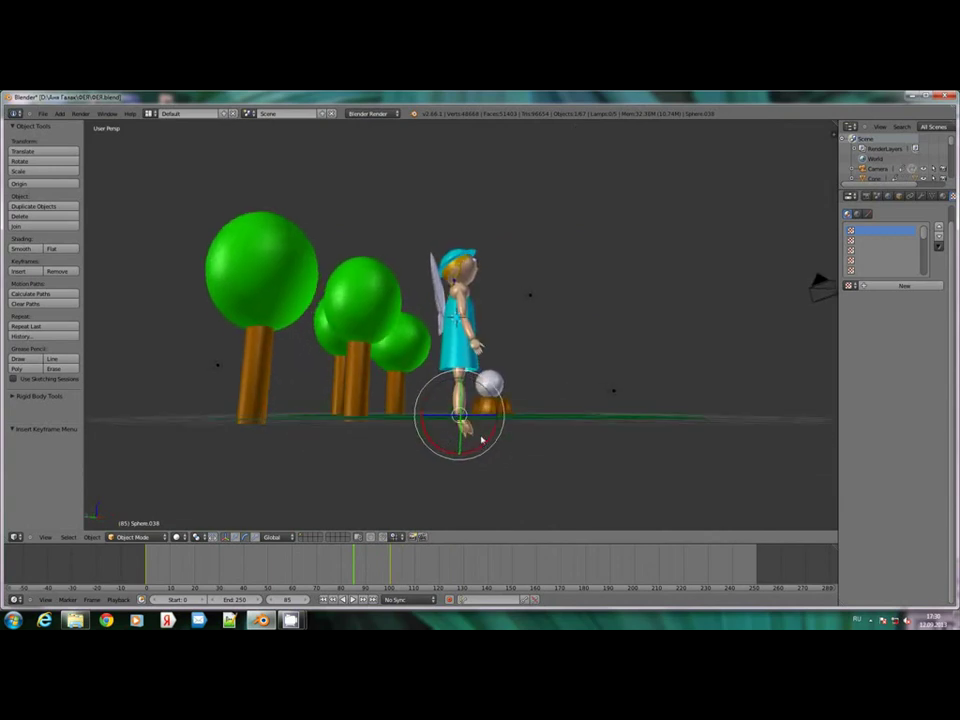
left_click_drag(491, 437, 675, 525)
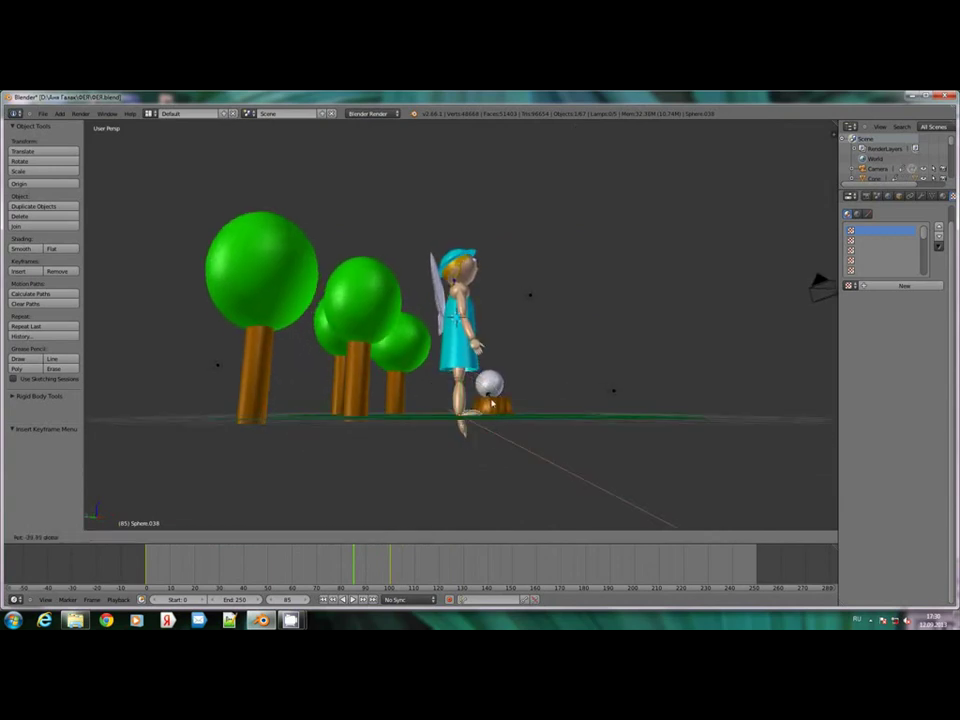
left_click(492, 402)
key("i")
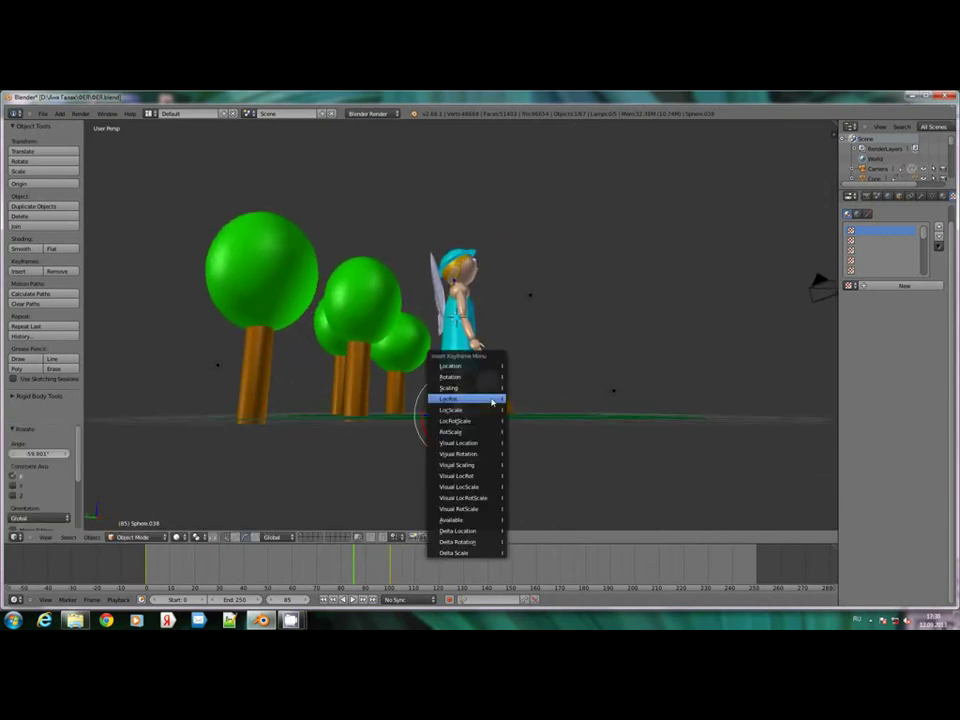
left_click(492, 400)
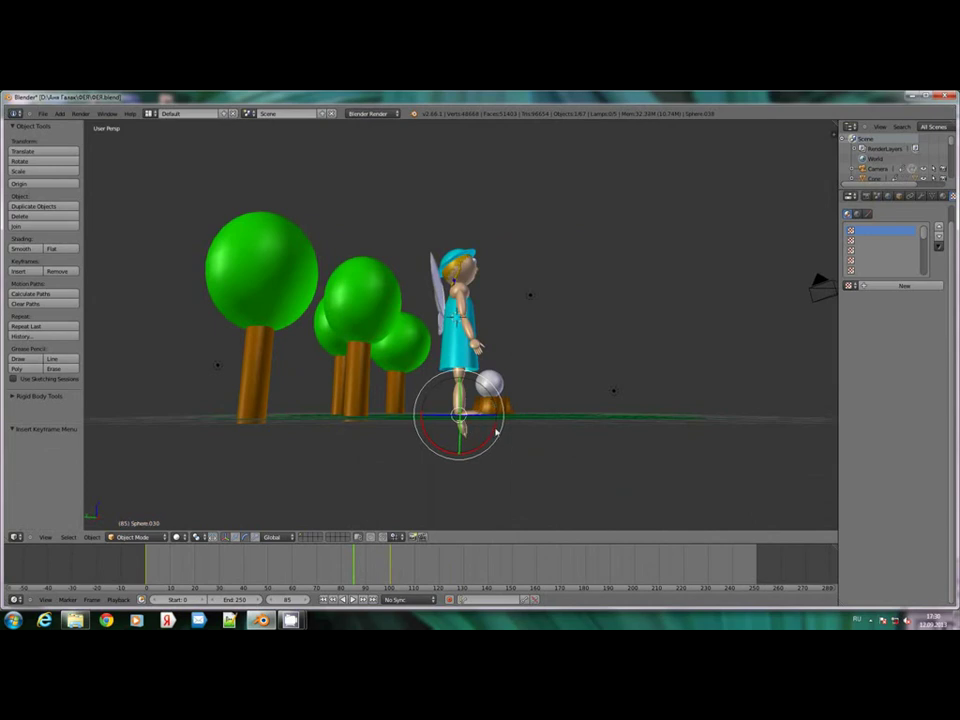
- Rotate the fairy's left foot about -73° around the X axis, fine-tune it by about -3°, and insert a LocRot keyframe at frame 85
left_click_drag(496, 432, 483, 386)
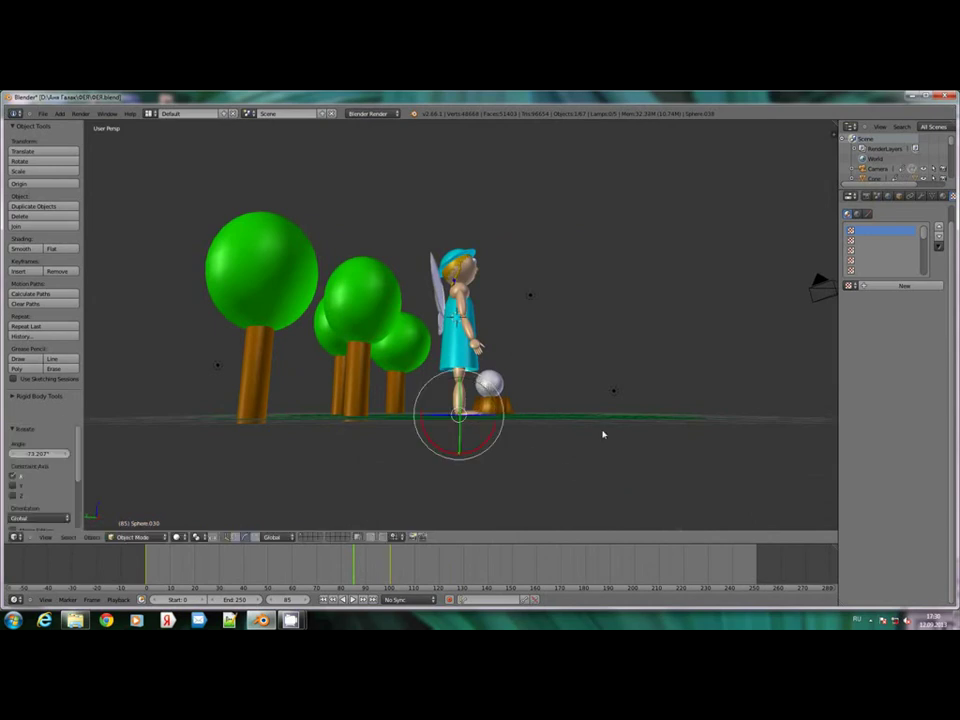
middle_click_drag(603, 434, 482, 443)
left_click_drag(461, 465, 460, 462)
key("i")
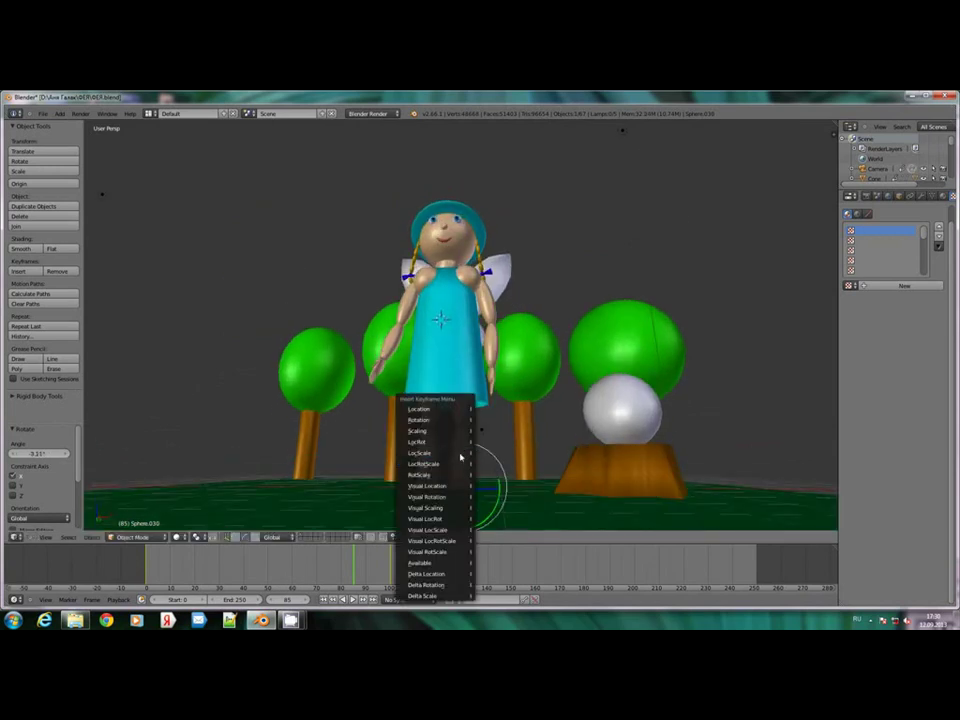
left_click(463, 441)
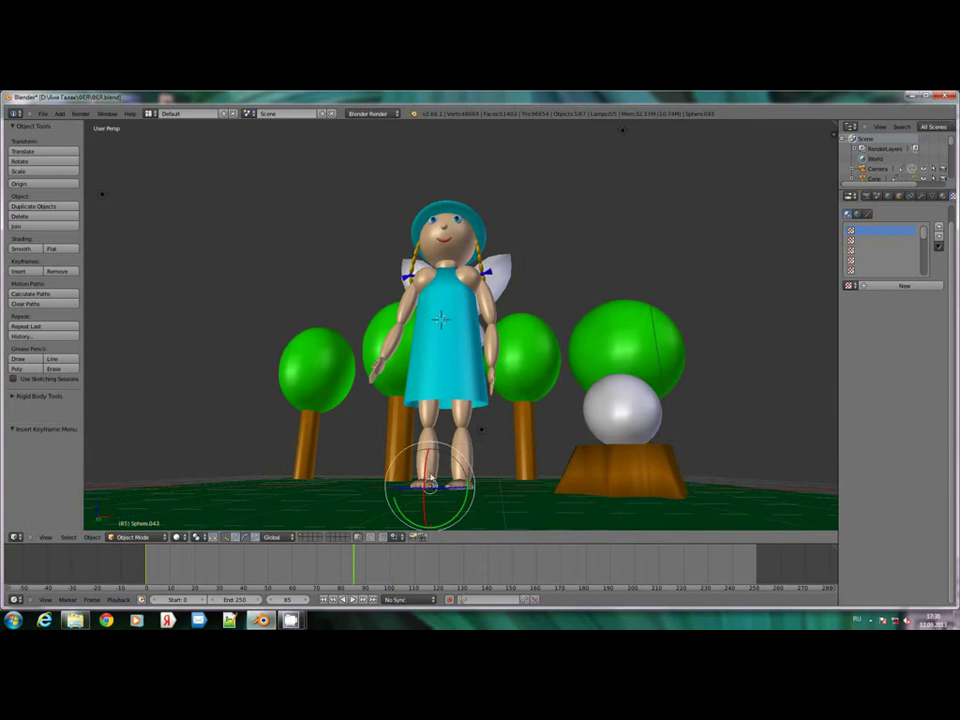
- Fine-tune the tilt of the fairy's right foot to match the left one and insert another LocRot keyframe at frame 85
right_click(421, 484)
left_click_drag(423, 469, 423, 471)
key("i")
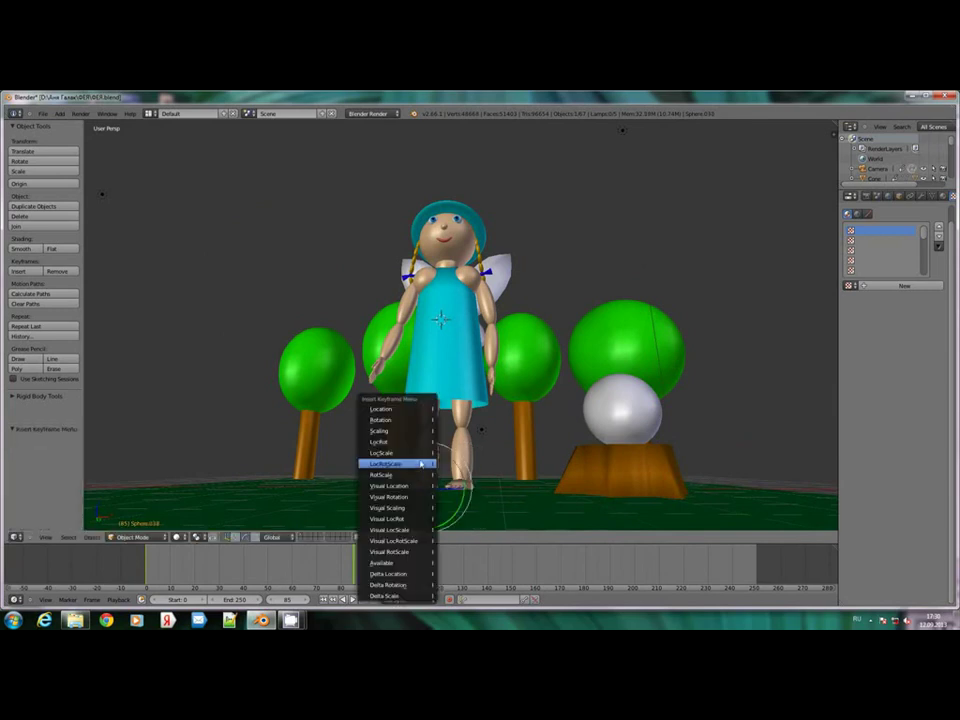
left_click(421, 443)
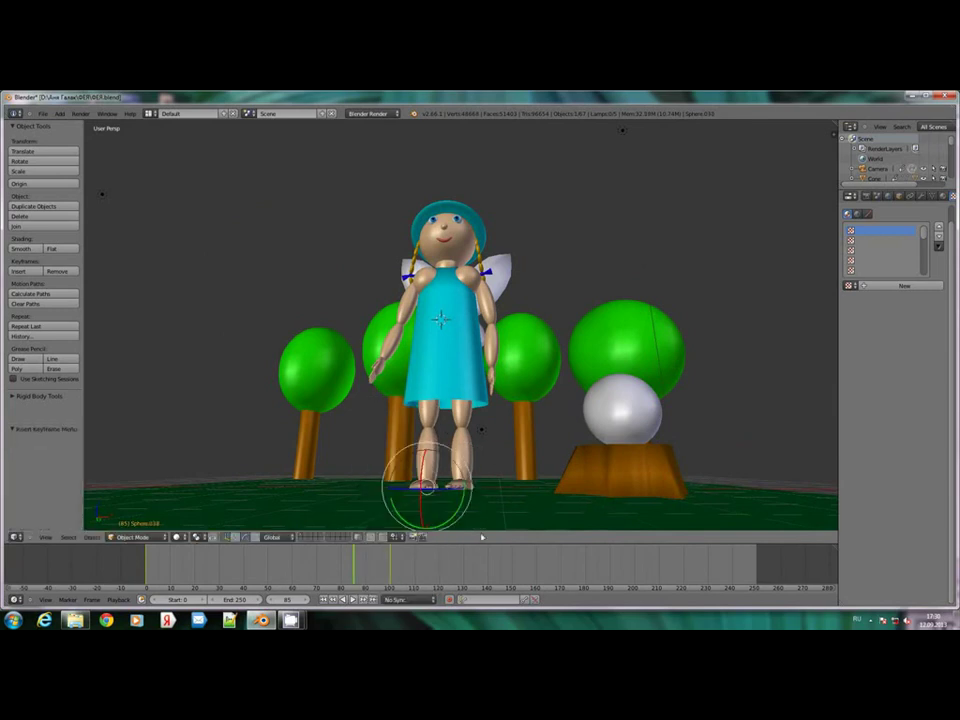
- Play the animation from frame 47 in the camera view to preview the take-off, then check the feet at frame 100
left_click(261, 571)
key("KP_0")
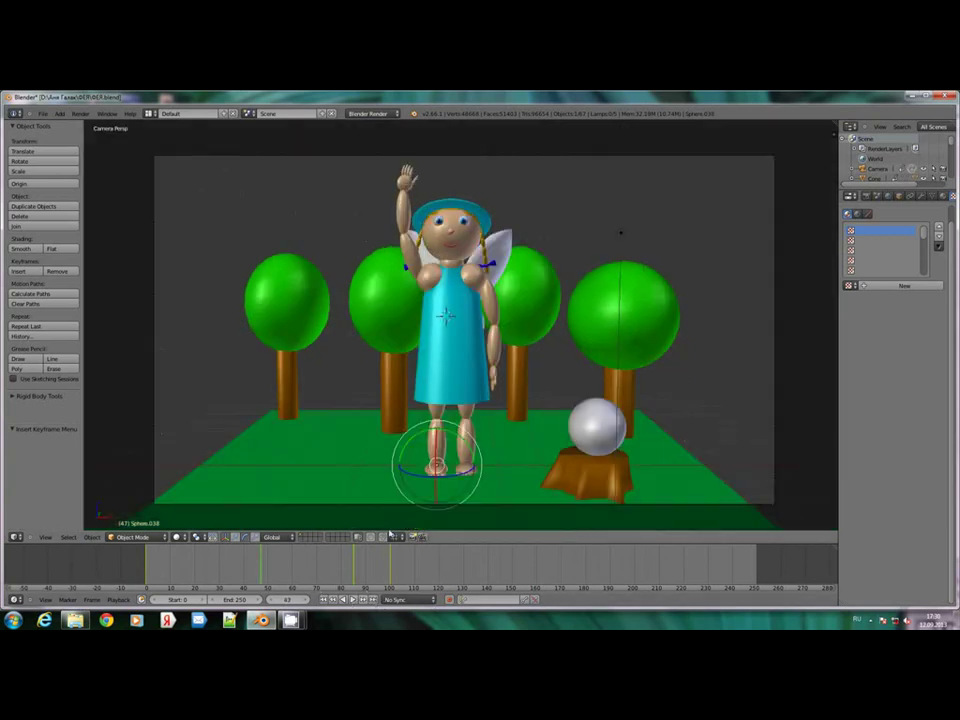
left_click(350, 600)
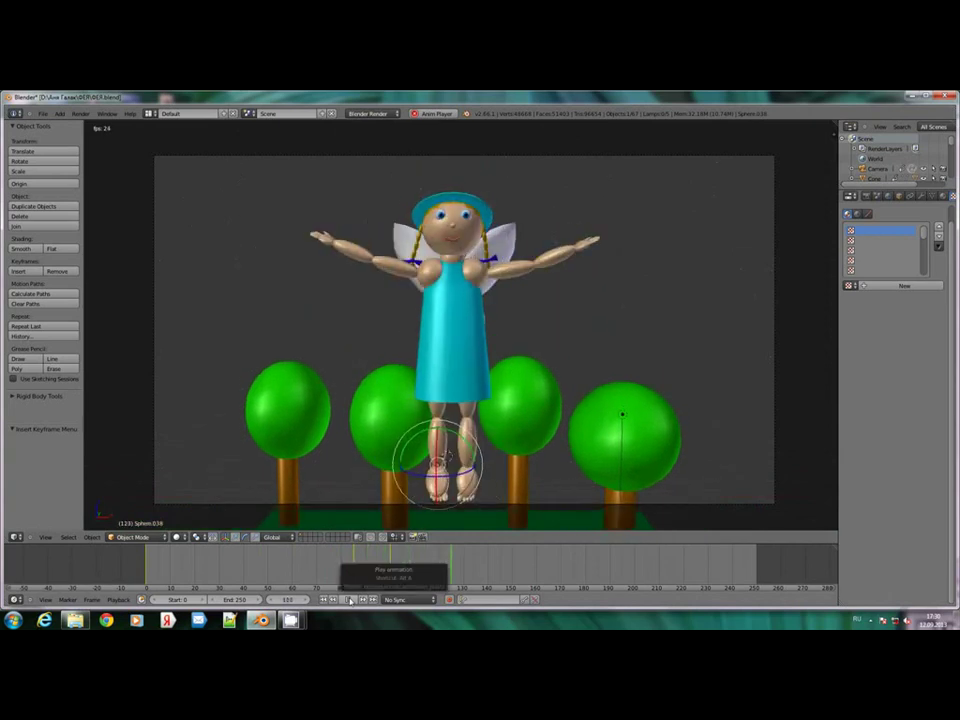
left_click(350, 600)
left_click(390, 565)
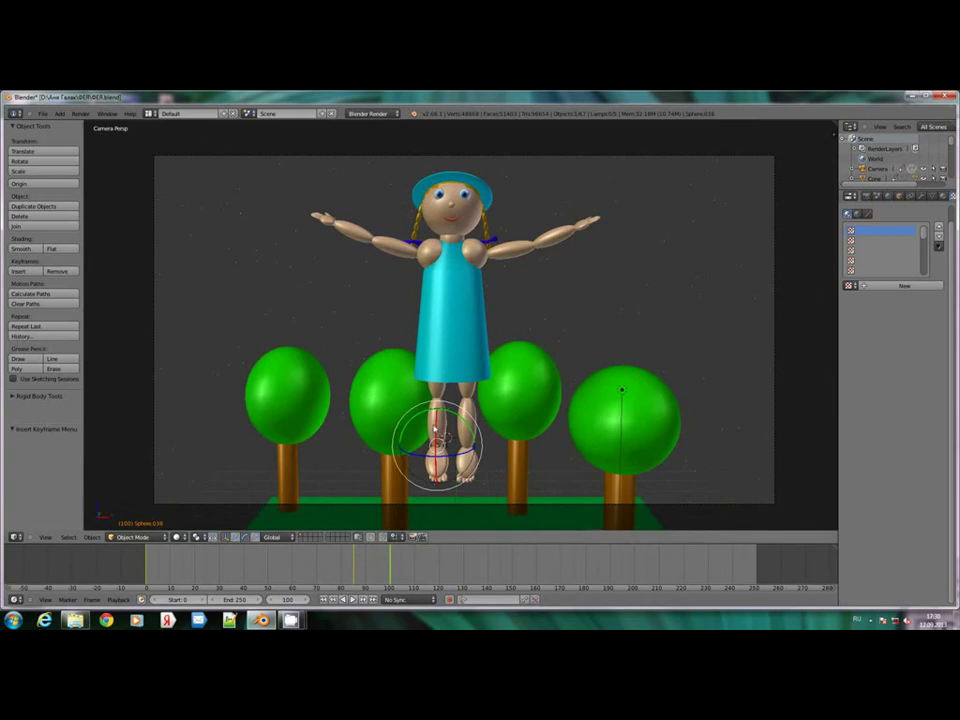
- At frame 95, insert LocRot keyframes on the lower and upper parts of the fairy's right leg
left_click(378, 560)
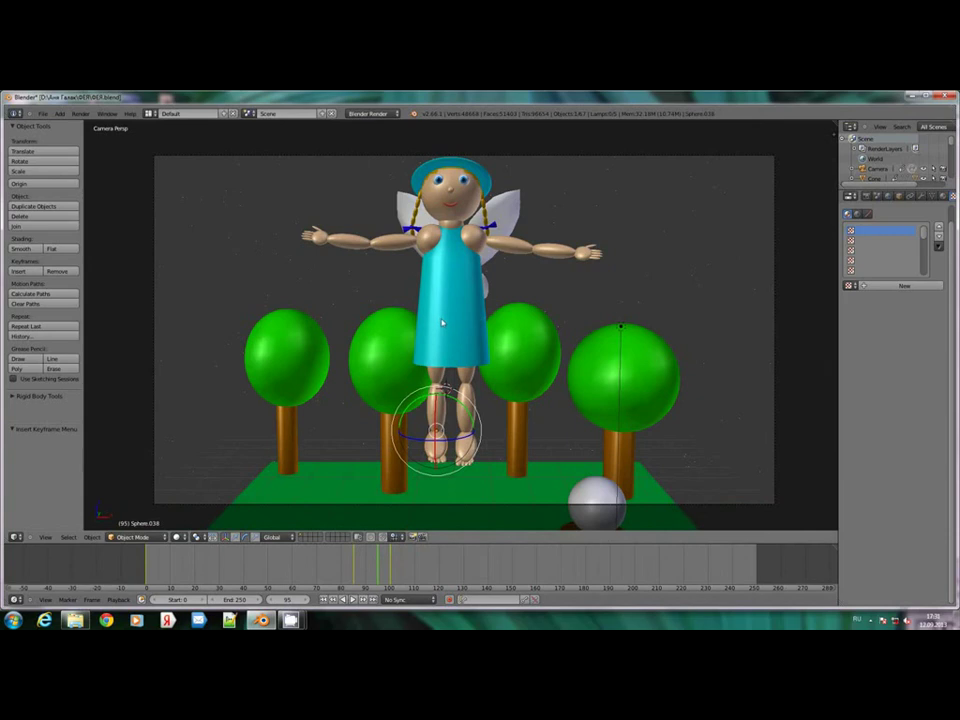
right_click(440, 385)
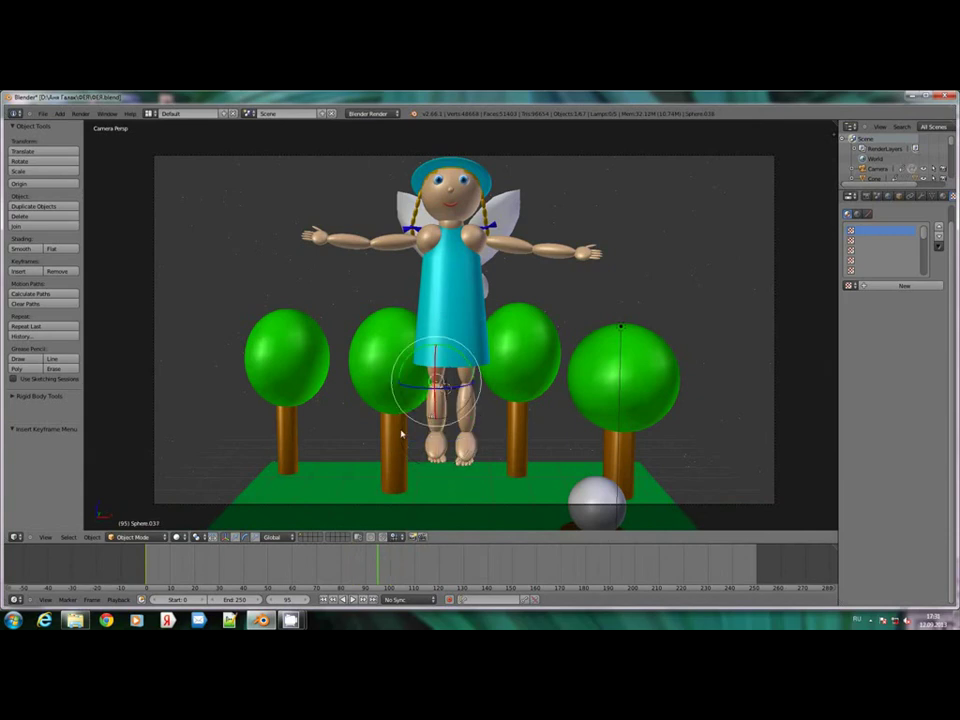
key("i")
left_click(402, 428)
right_click(433, 375)
key("i")
left_click(433, 372)
- Insert LocRot keyframes on the upper and lower parts of the fairy's left leg at frame 95
right_click(466, 381)
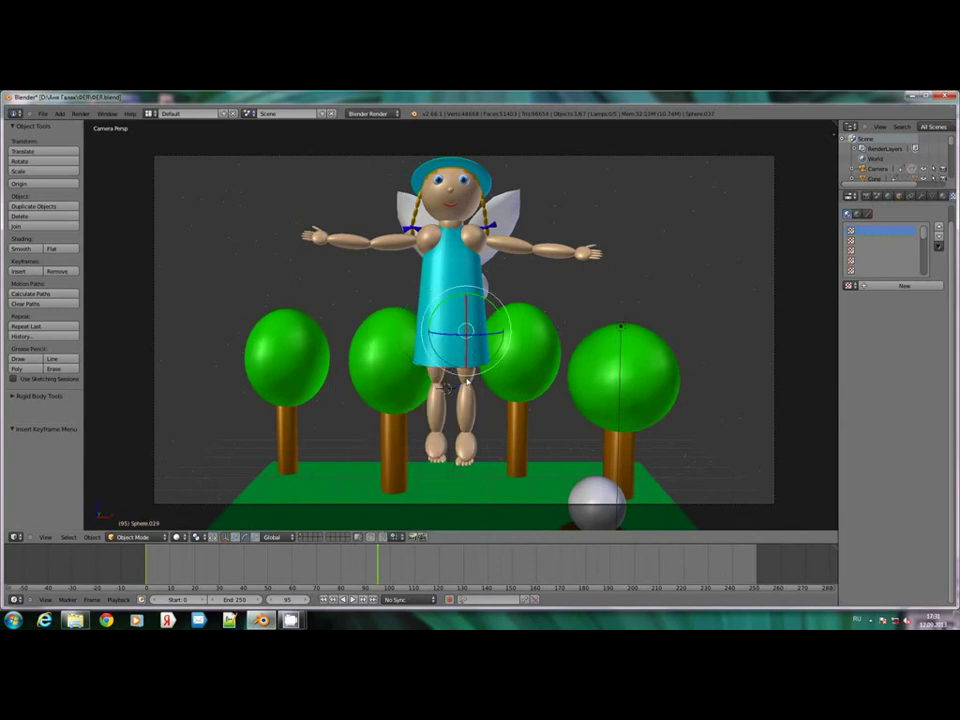
key("i")
left_click(466, 379)
right_click(467, 409)
key("i")
left_click(467, 411)
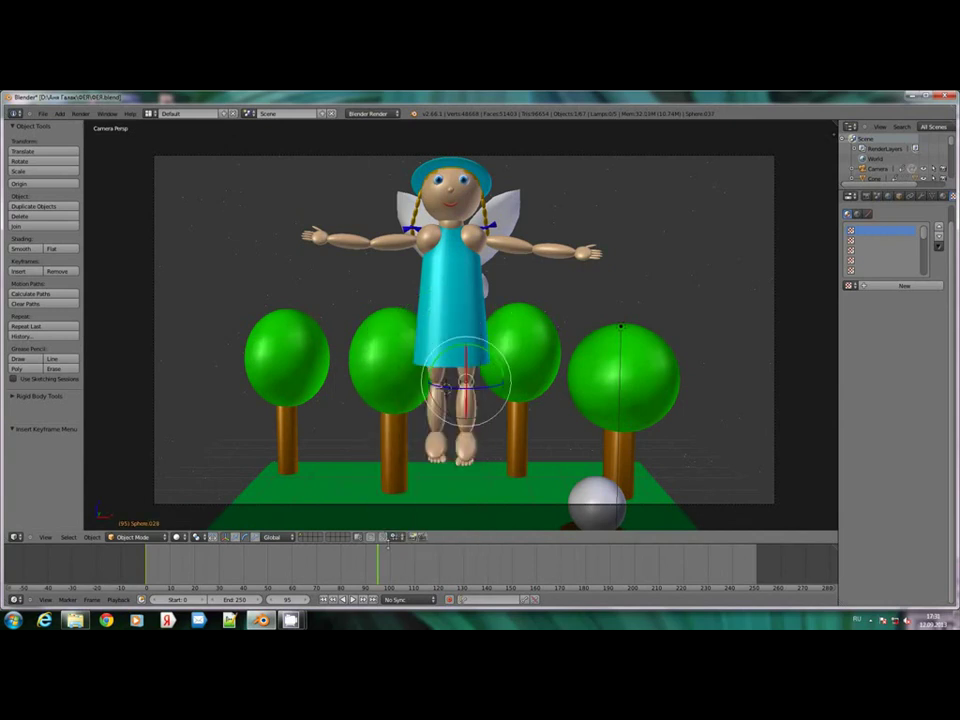
- Compare the fairy's pose between frames 95 and 110 to see where her spin begins
left_click(402, 560)
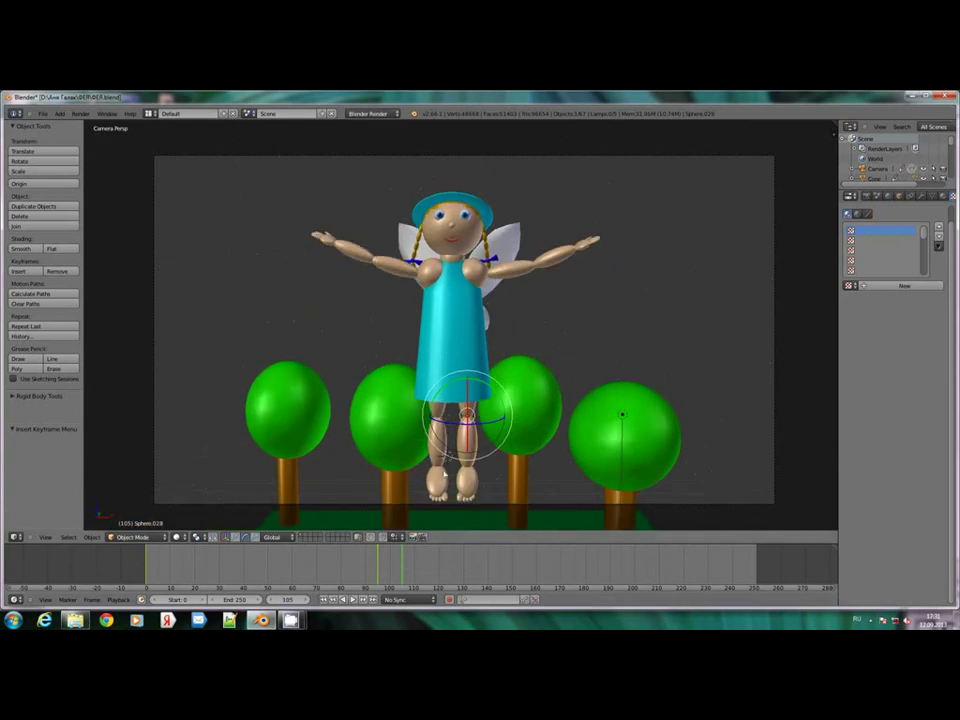
left_click(390, 567)
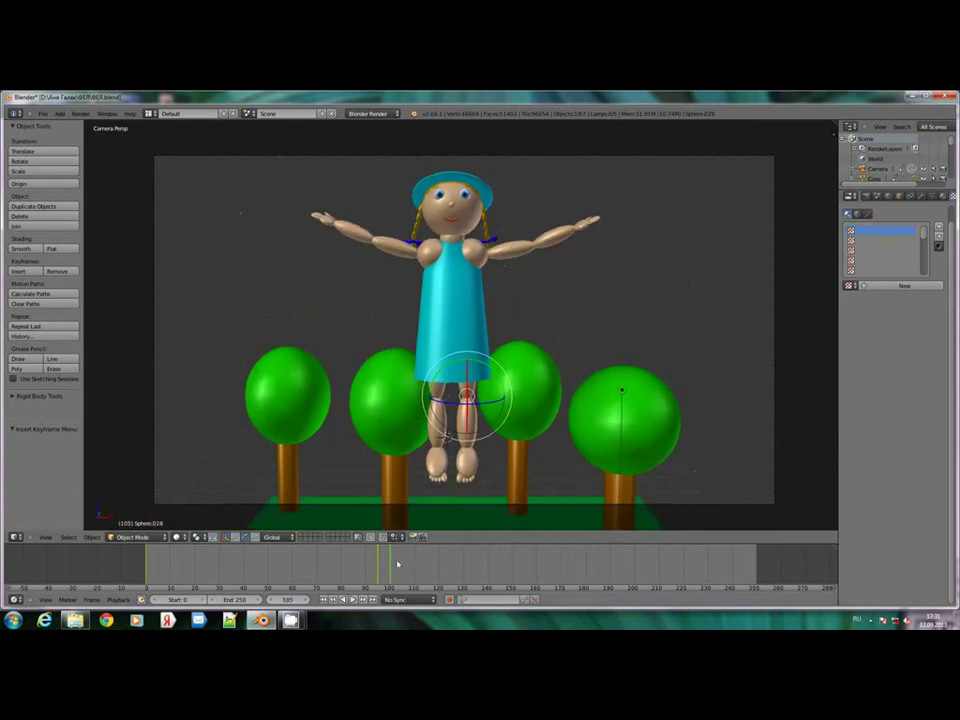
left_click(403, 561)
left_click(414, 559)
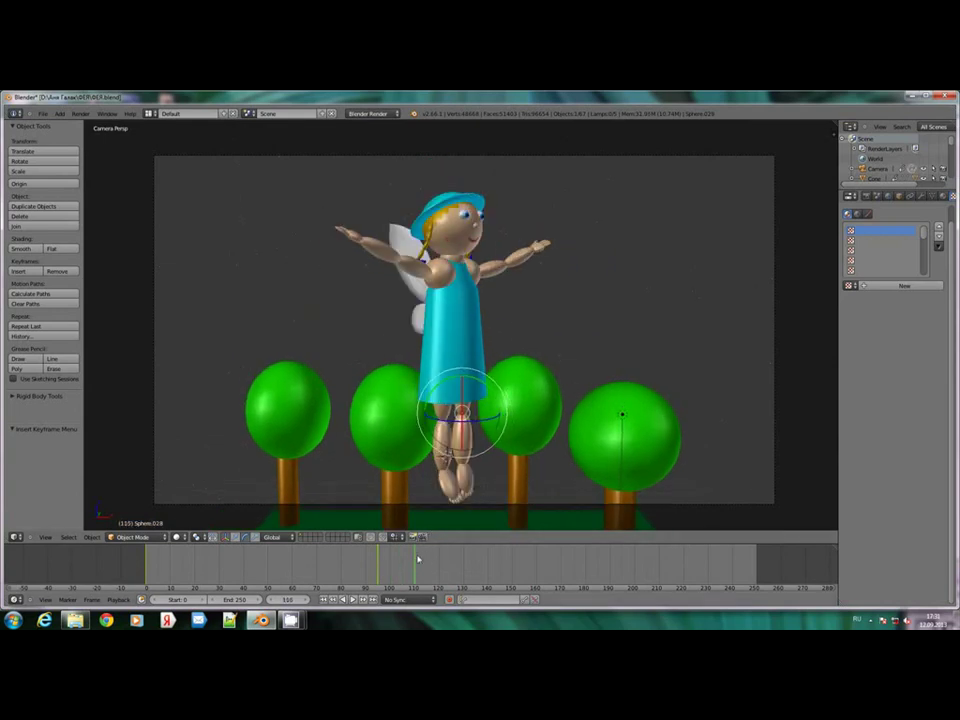
left_click(402, 561)
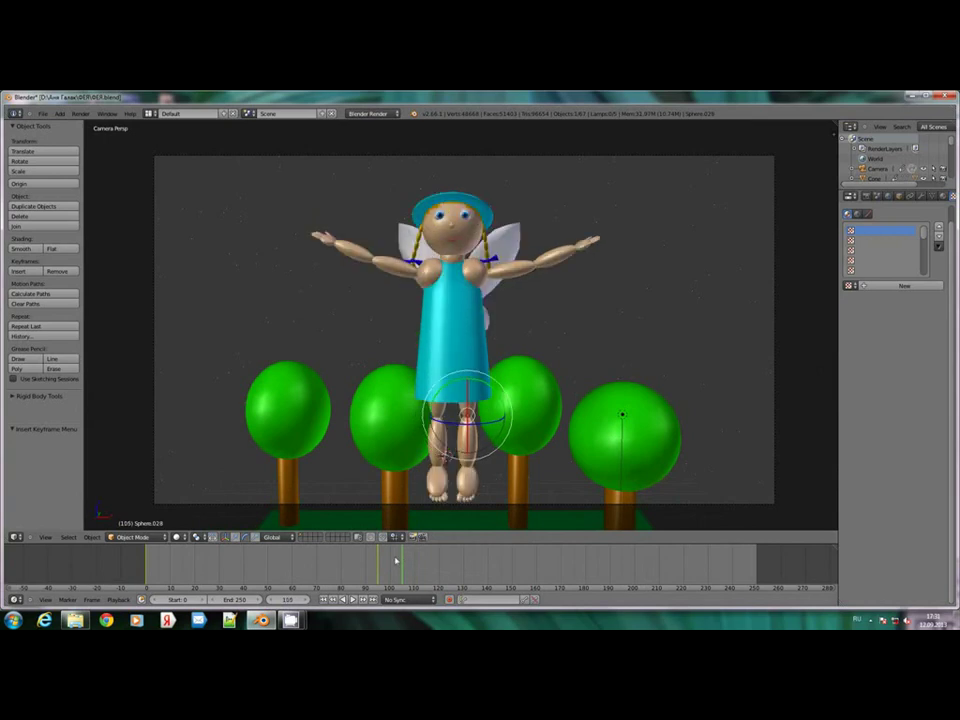
left_click_drag(384, 570, 398, 566)
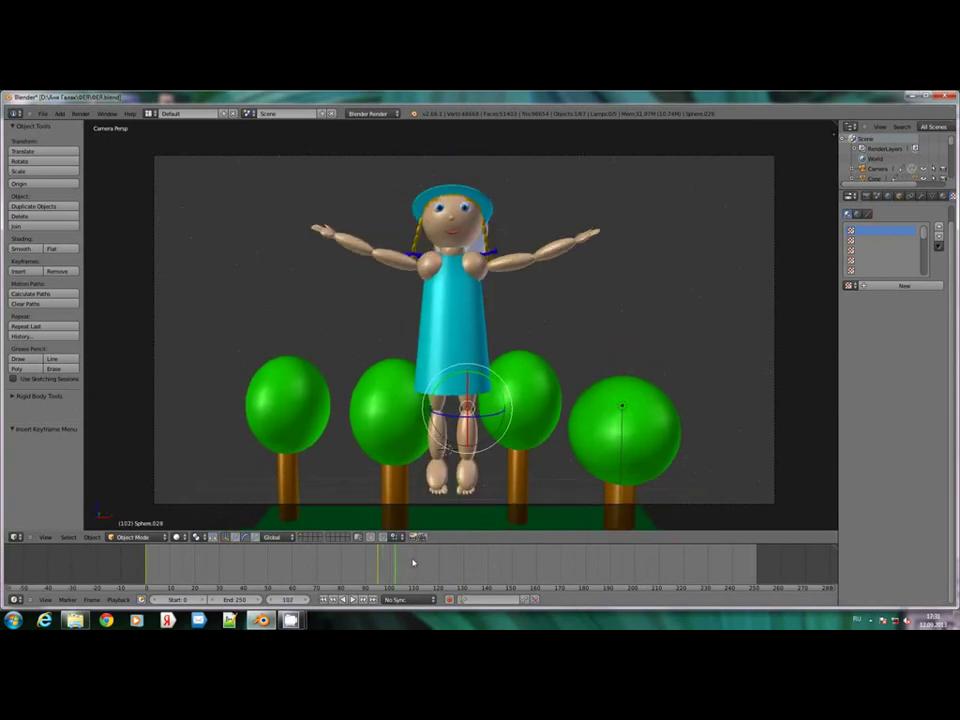
left_click(417, 560)
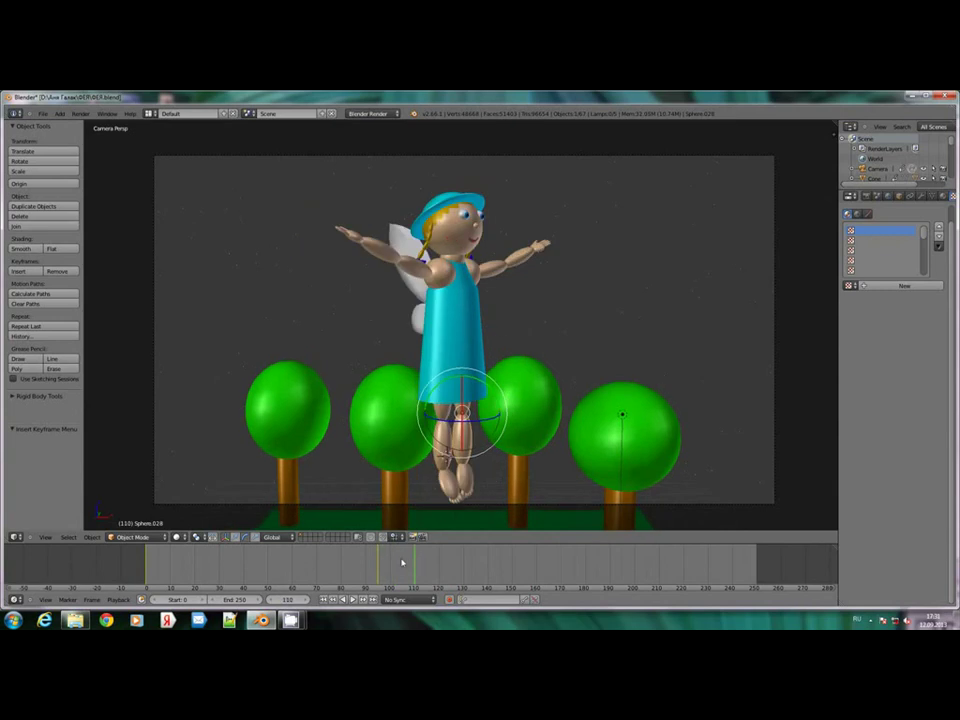
- At frame 100, insert LocRot keyframes on the lower parts of both legs
left_click(396, 560)
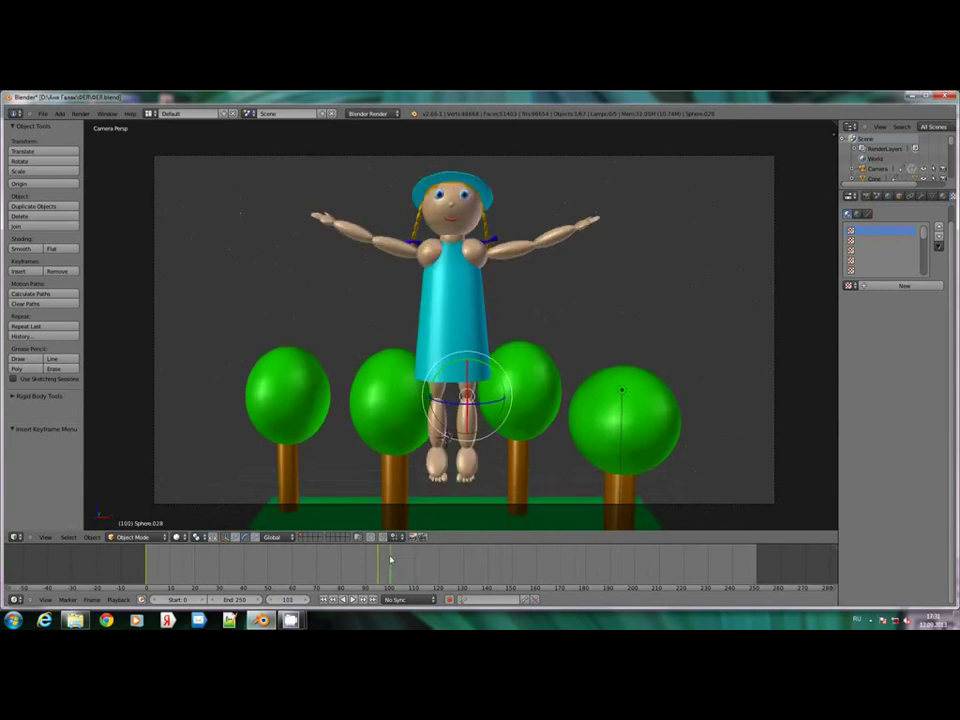
key("i")
left_click(437, 391)
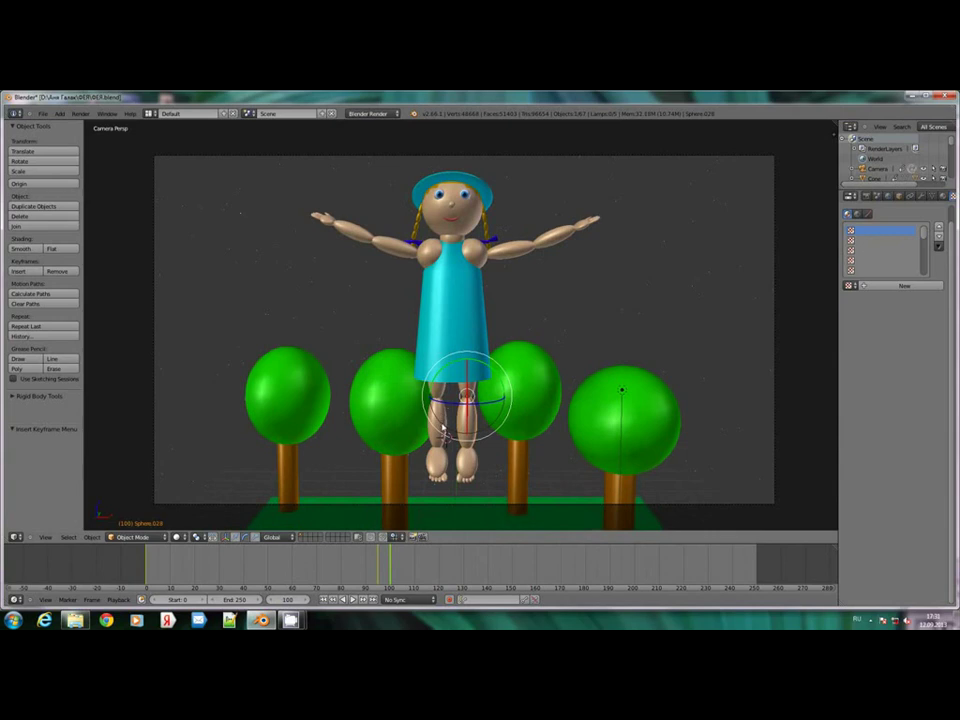
right_click(439, 421)
key("i")
left_click(438, 420)
- Insert LocRot keyframes on the upper parts of both legs at frame 100
right_click(444, 388)
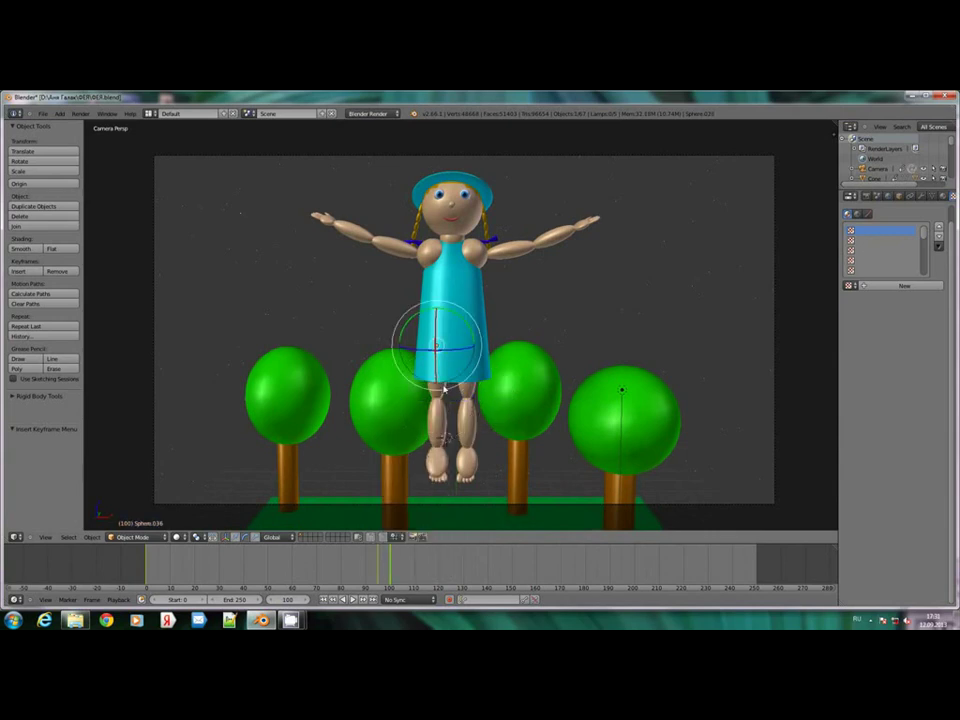
key("i")
left_click(444, 386)
right_click(469, 393)
key("i")
left_click(465, 389)
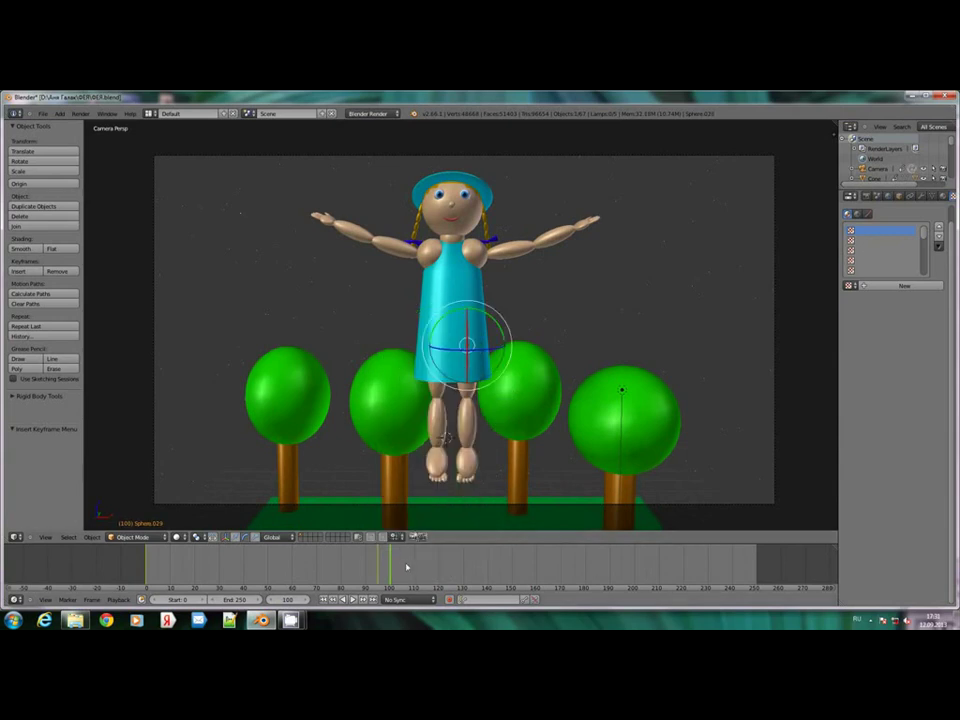
- At frame 110, rotate the upper part of the fairy's right leg outward about 13° around the Y axis and insert a LocRot keyframe
left_click(414, 561)
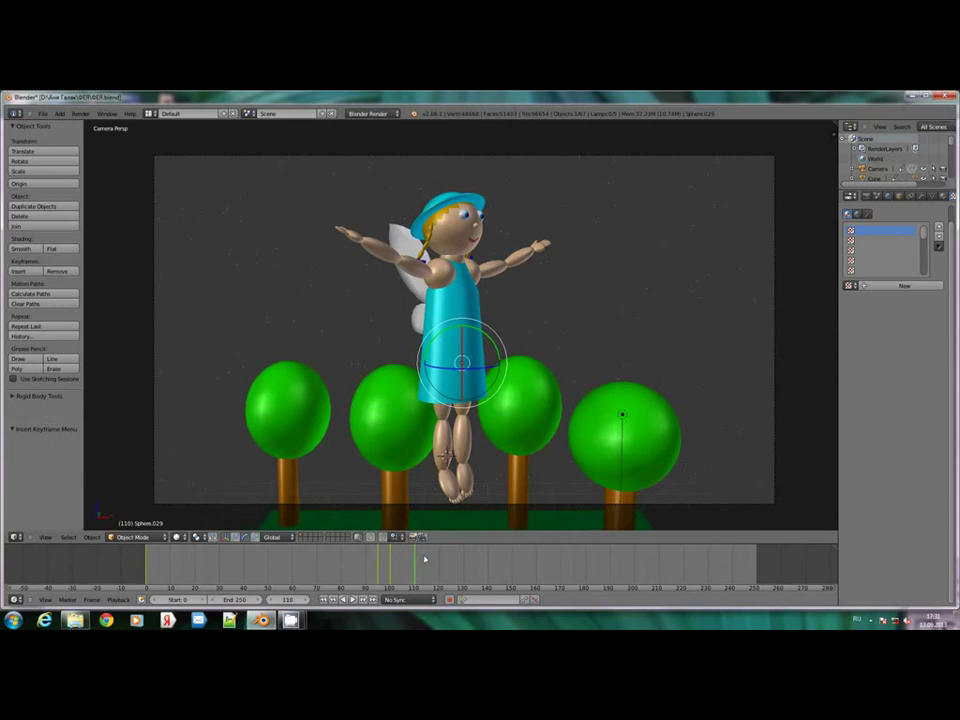
right_click(446, 436)
right_click(464, 393)
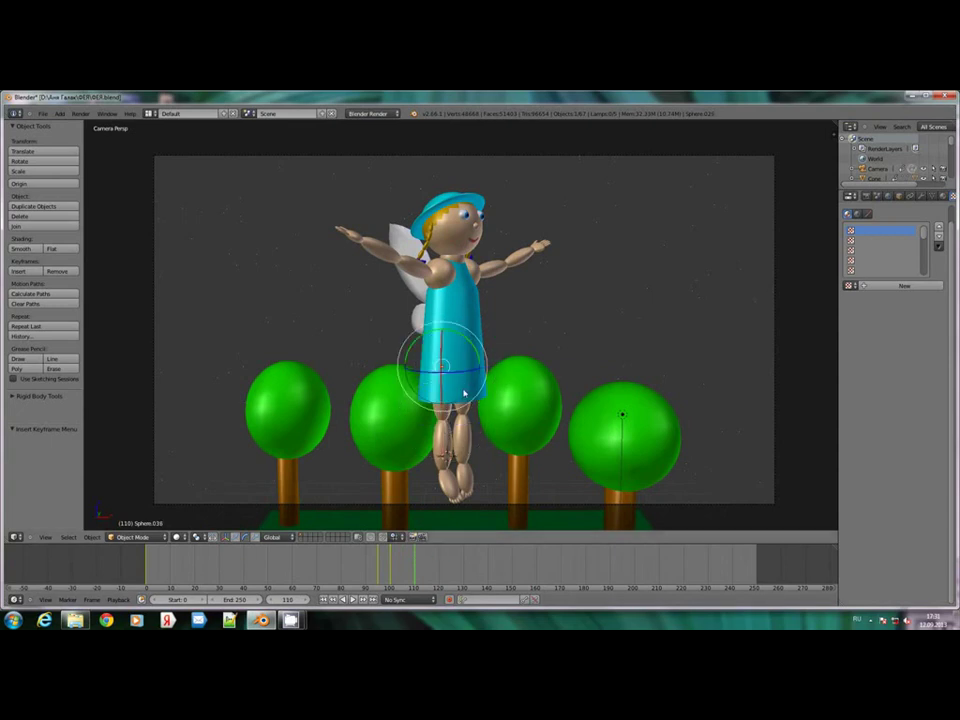
key("r")
left_click(484, 365)
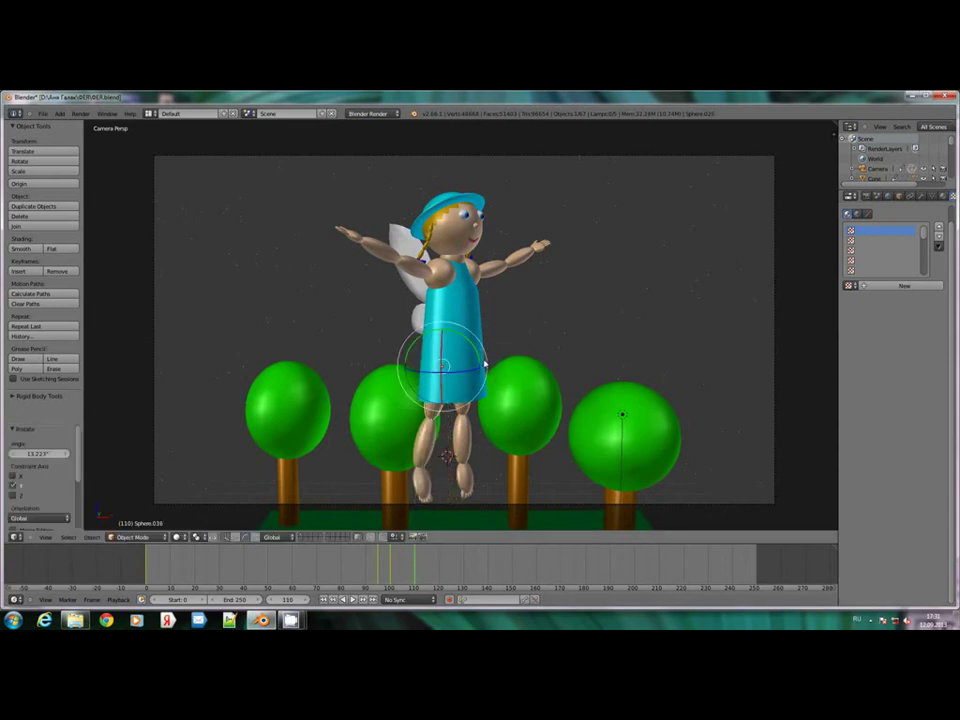
key("i")
left_click(470, 362)
- Rotate the lower part of the fairy's right leg about 36.5° around the Y axis and insert a LocRot keyframe at frame 110
right_click(440, 437)
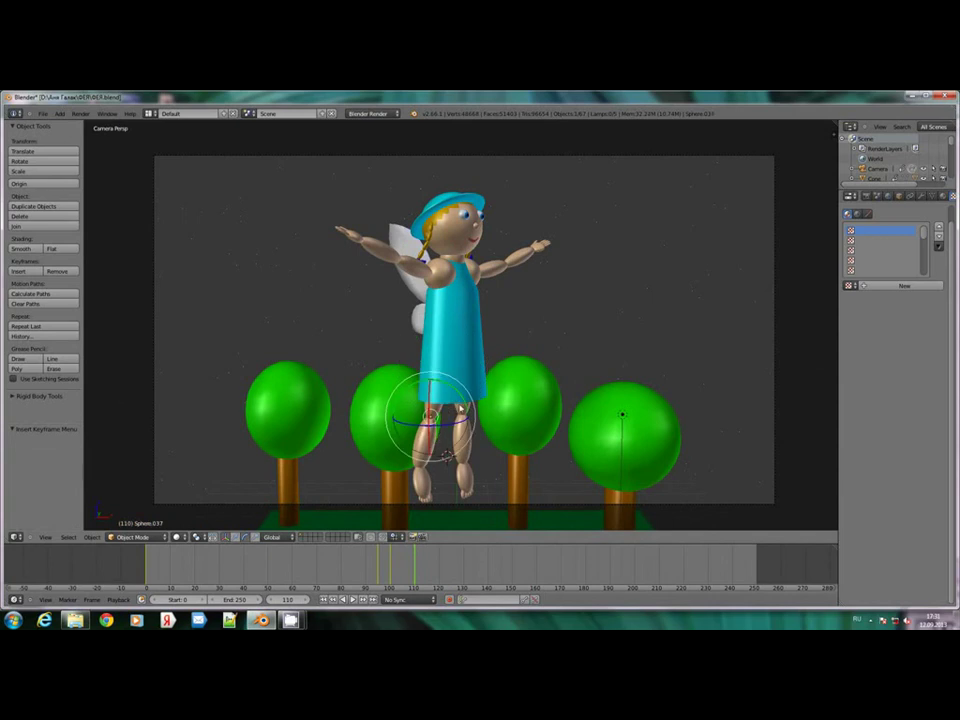
key("r")
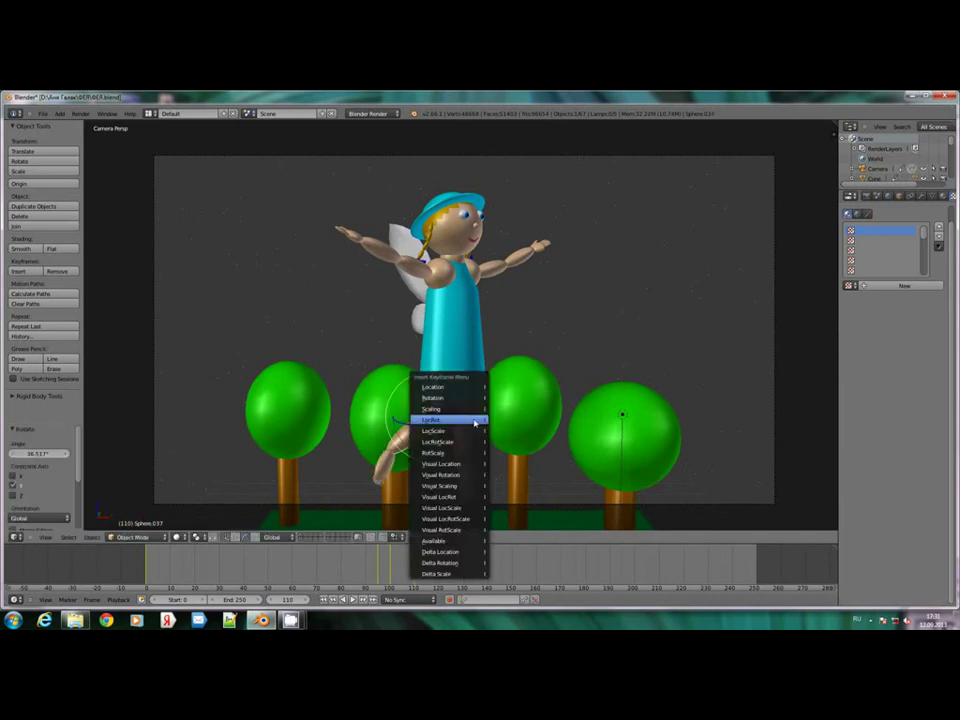
left_click(475, 423)
- Play the animation from frame 80 to preview the right leg swinging outward during the spin
left_click(340, 571)
left_click(354, 598)
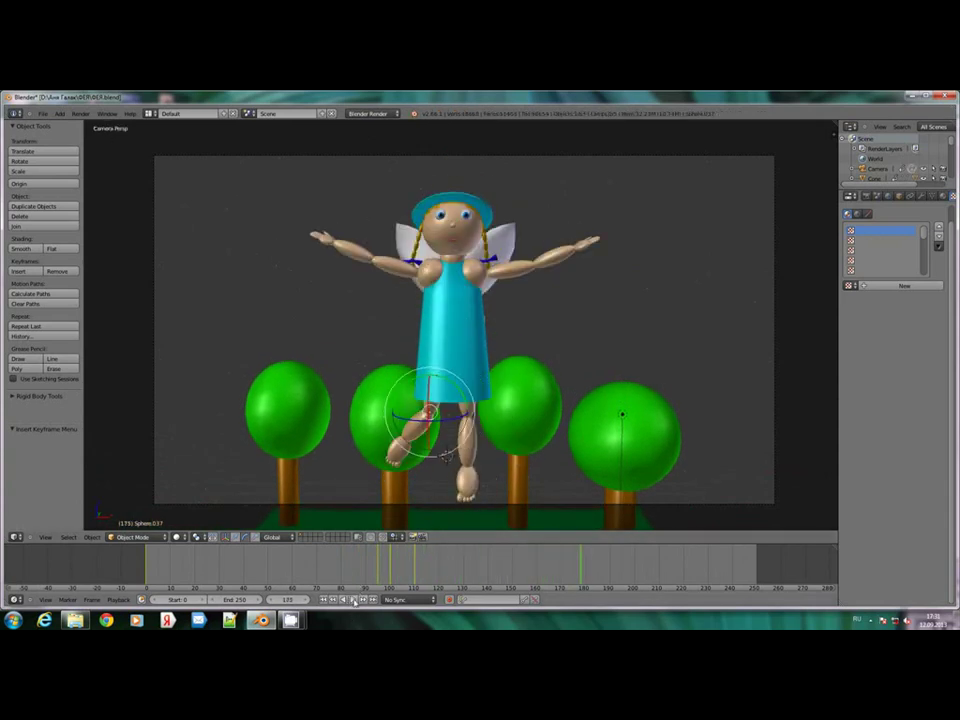
key("Escape")
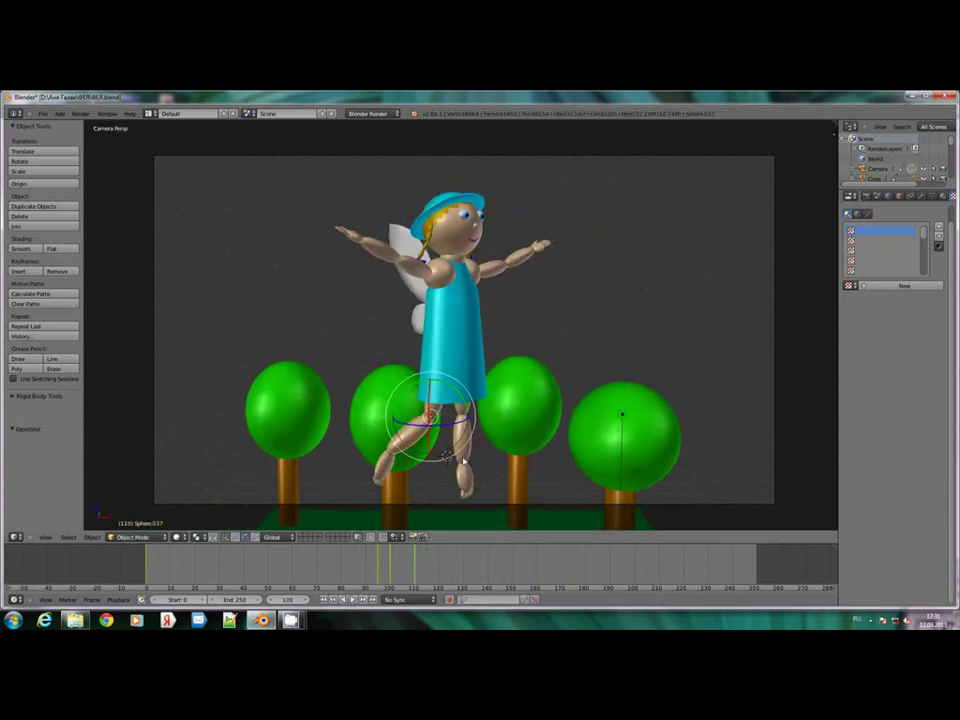
- Undo the rotations and keyframes made on the fairy's right leg at frame 110
key("ctrl+z")
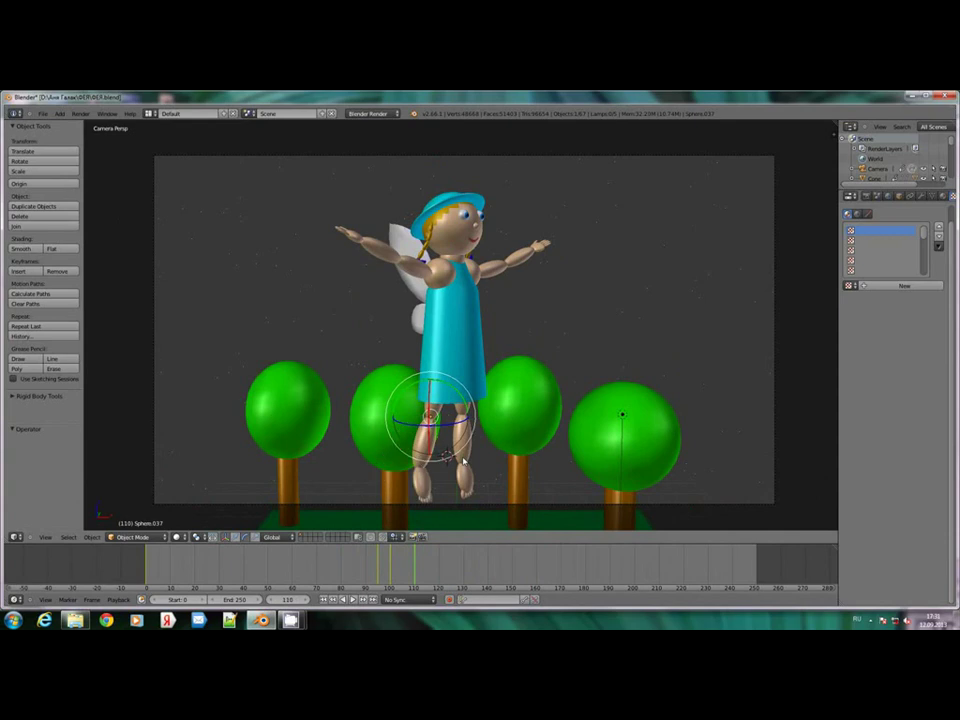
key("ctrl+z")
key("ctrl+z")
key("ctrl+z")
- At frame 110, rotate the upper part of the fairy's right leg backward about 24.7° and the lower part about 36°
middle_click_drag(366, 444, 409, 438)
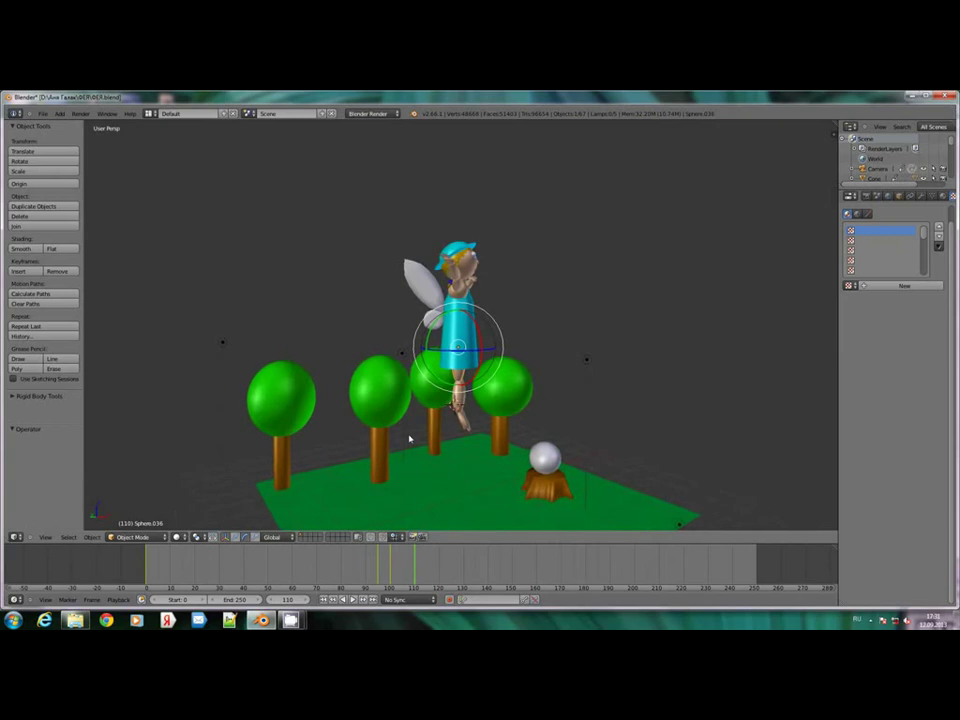
scroll(409, 438, "up", 4)
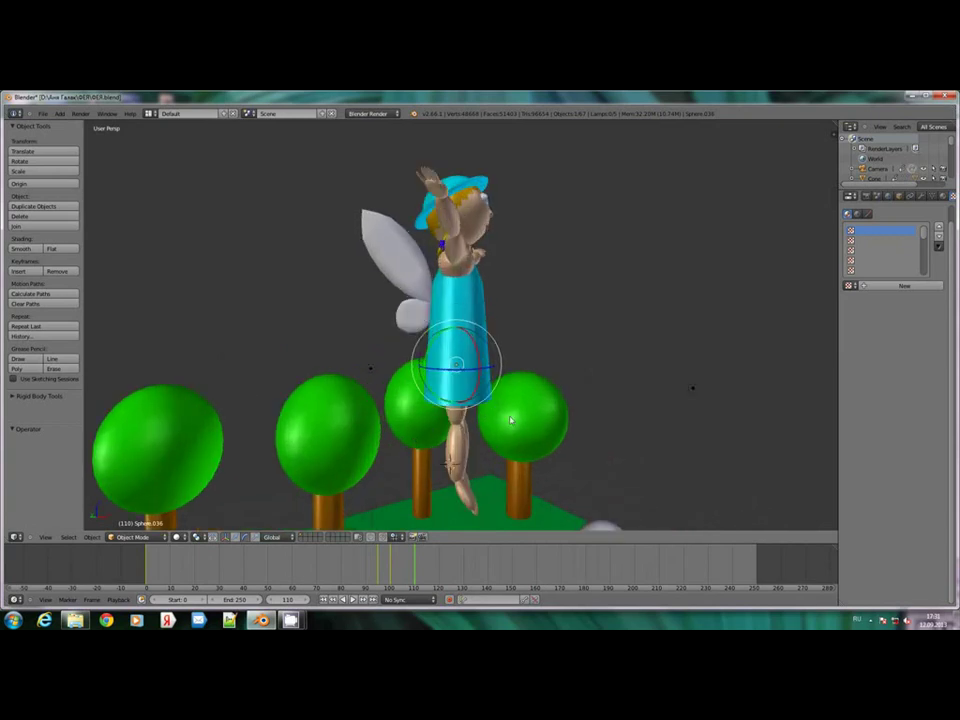
key("r")
left_click(497, 463)
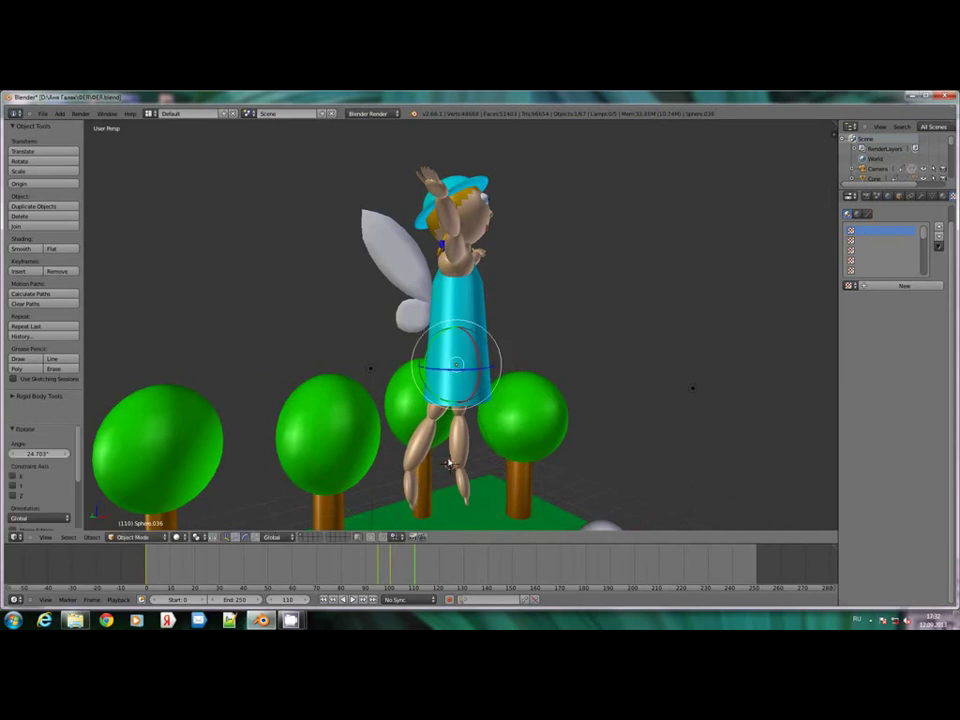
key("r")
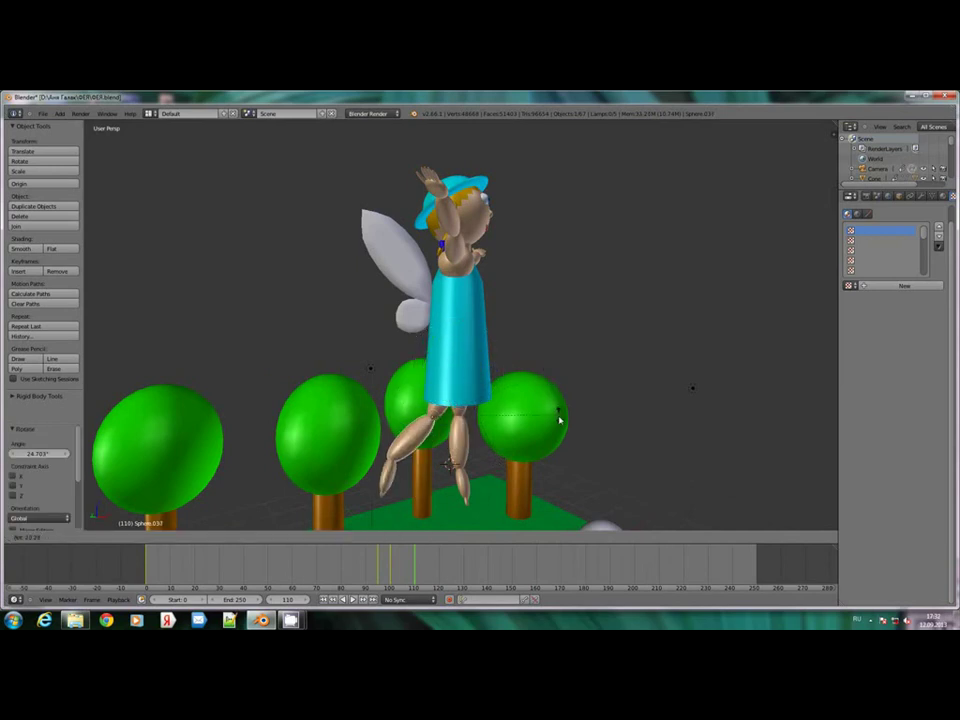
left_click(552, 440)
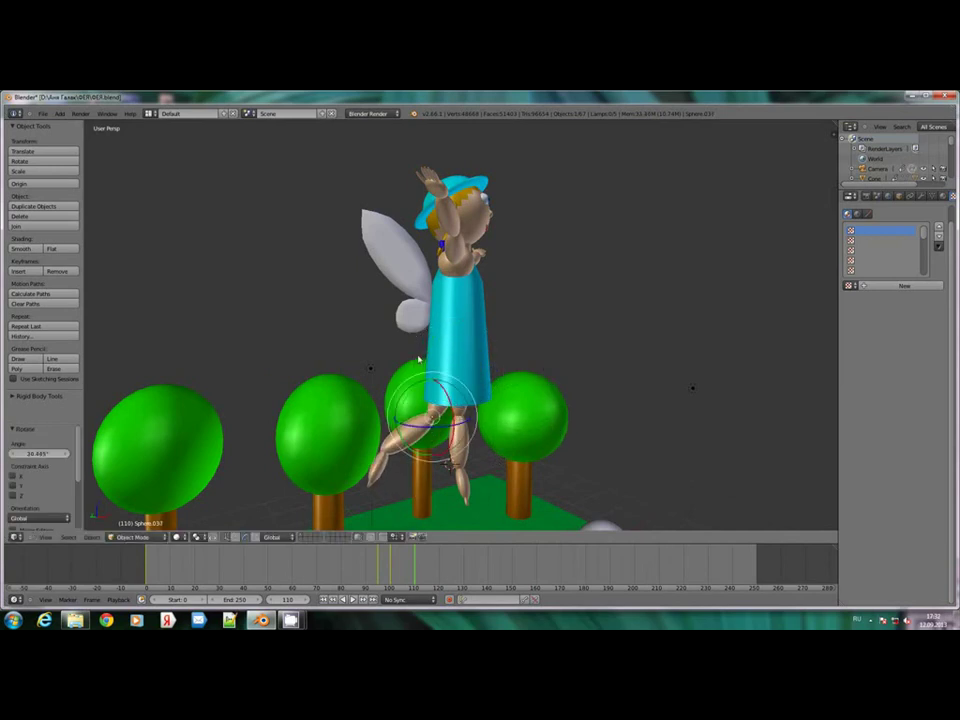
- Insert keyframes on the lower and upper parts of the right leg at frame 110
key("i")
left_click(418, 357)
right_click(437, 413)
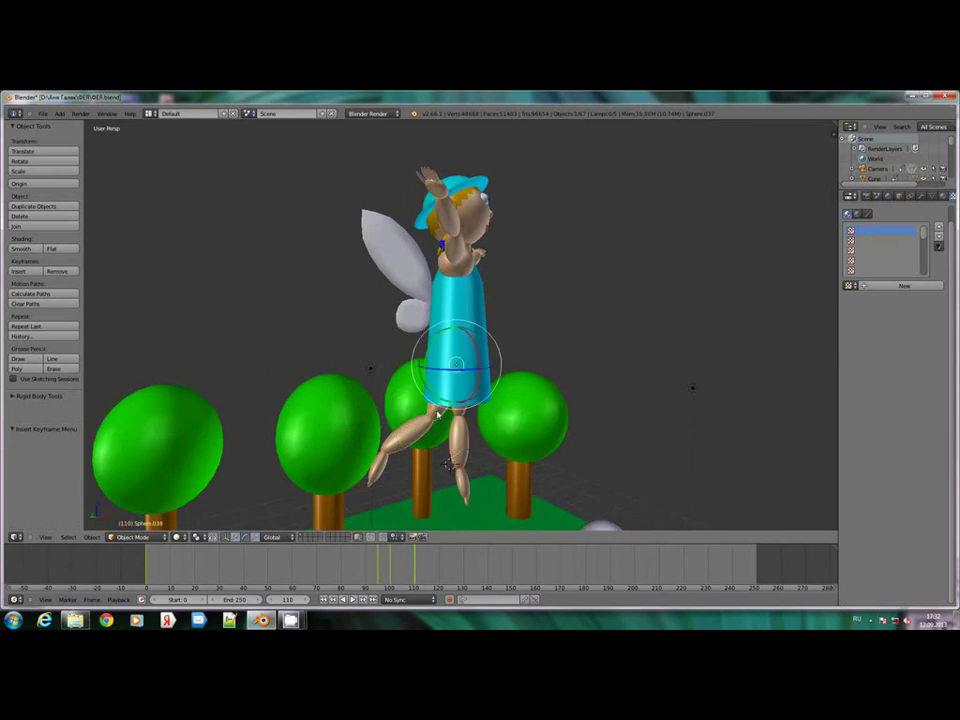
key("i")
left_click(437, 413)
- Play the animation through the camera from frame 45 to preview the takeoff, spin and right leg bend
left_click(255, 566)
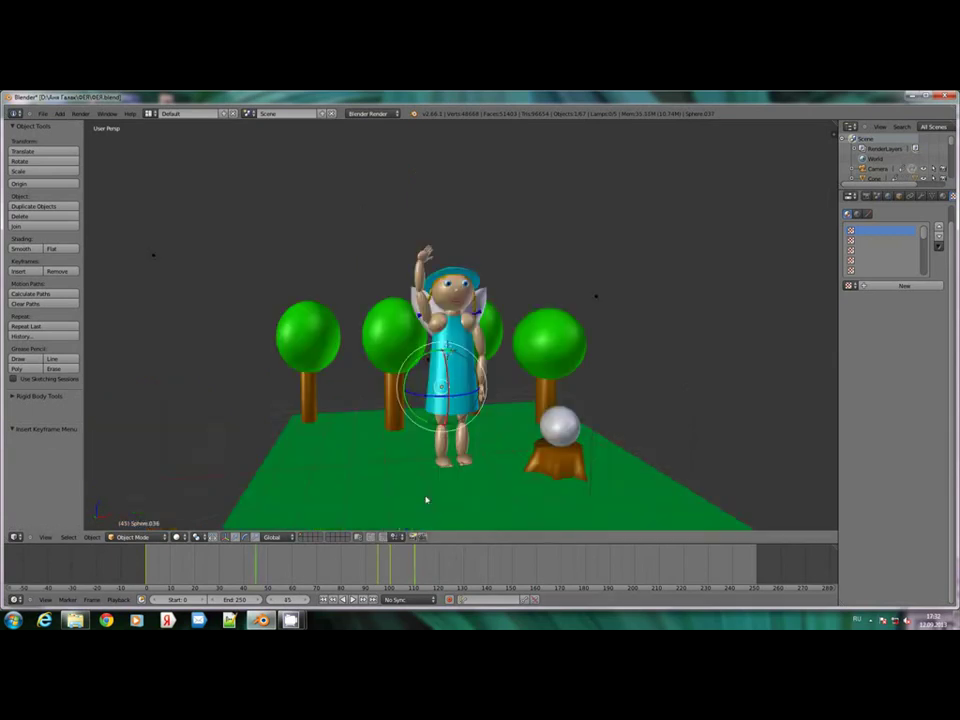
key("KP_0")
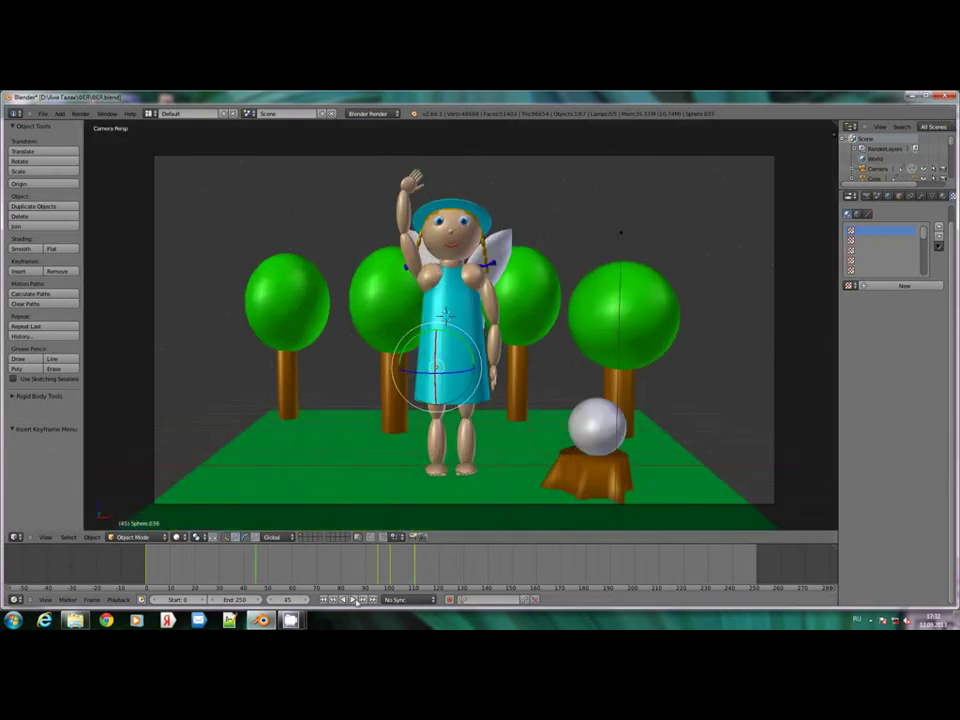
left_click(355, 600)
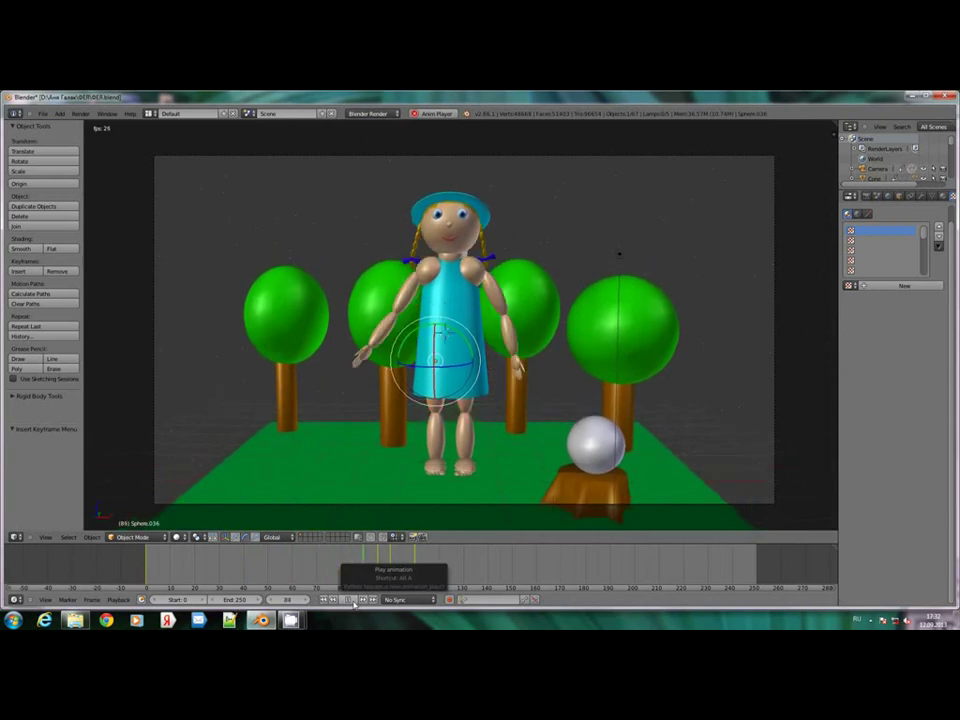
left_click(352, 600)
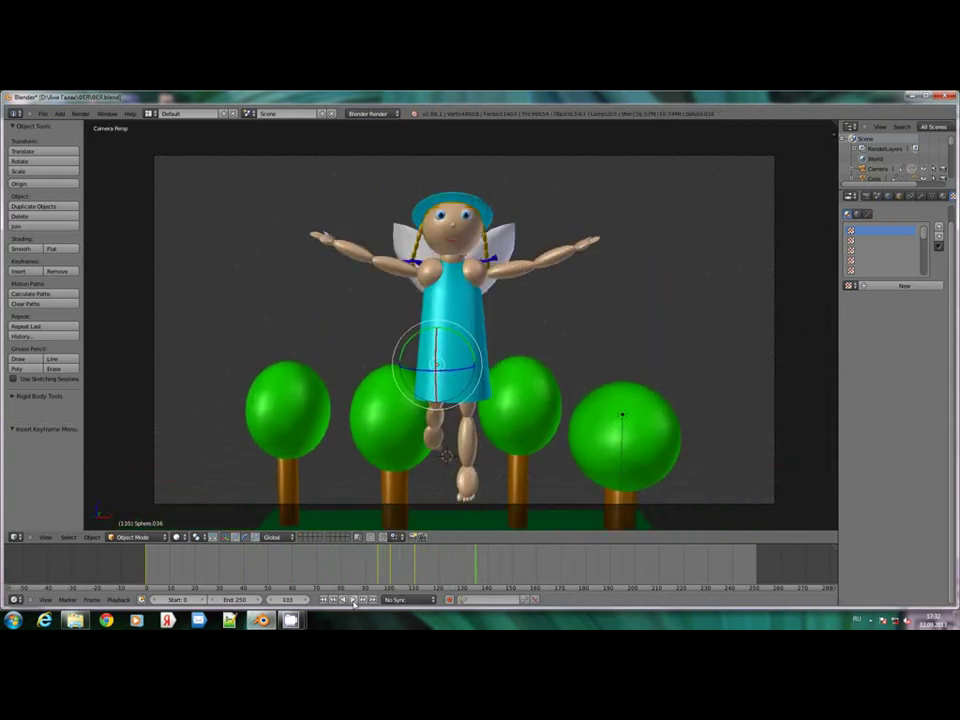
- Insert a keyframe on the fairy's body at frame 130
left_click(458, 559)
right_click(458, 357)
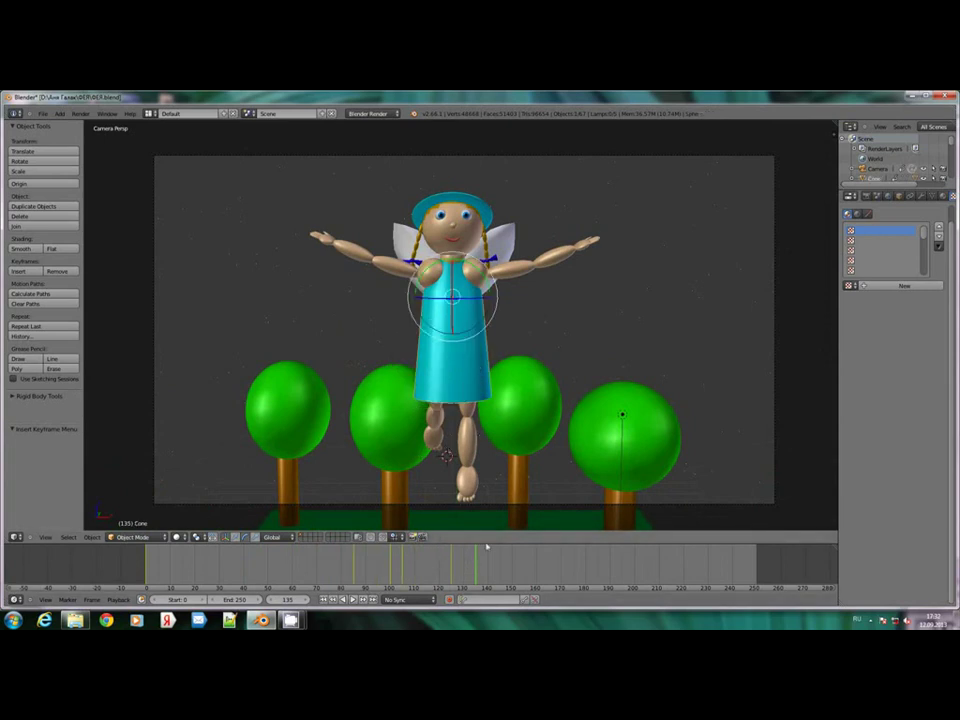
left_click(452, 561)
left_click(464, 562)
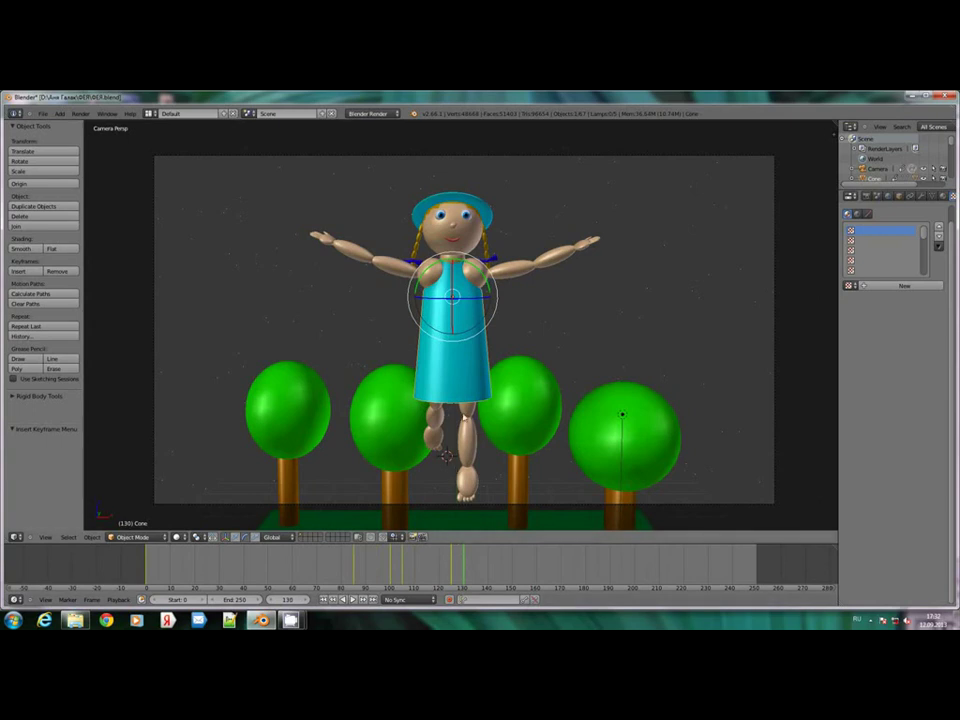
key("i")
left_click(453, 376)
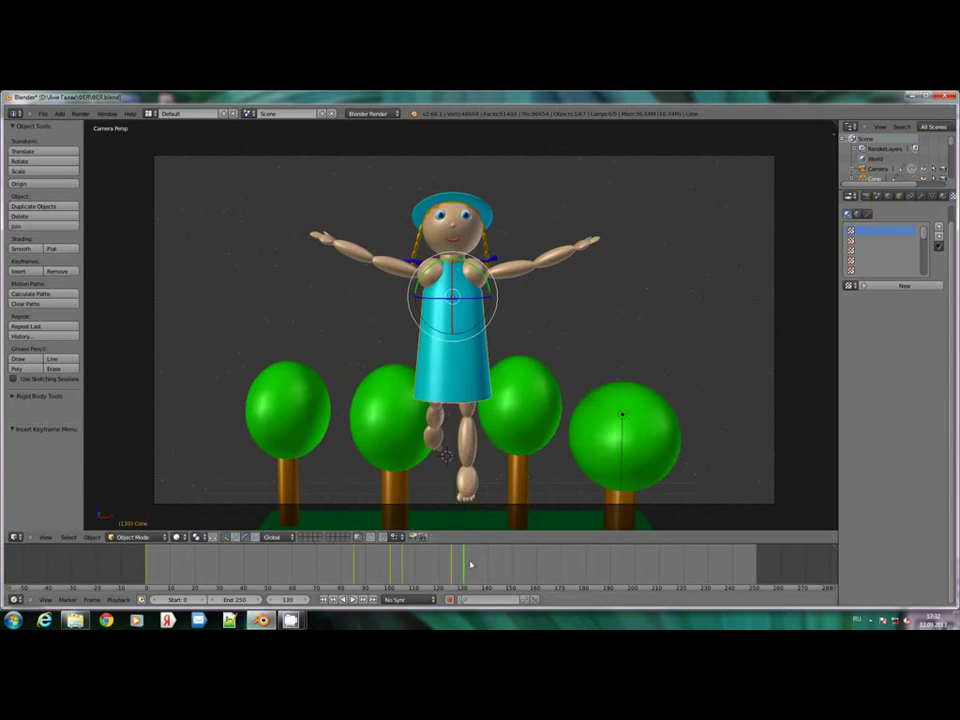
- At frame 140, try rotating the upper part of the right leg about -20.9° around the X axis
left_click(488, 561)
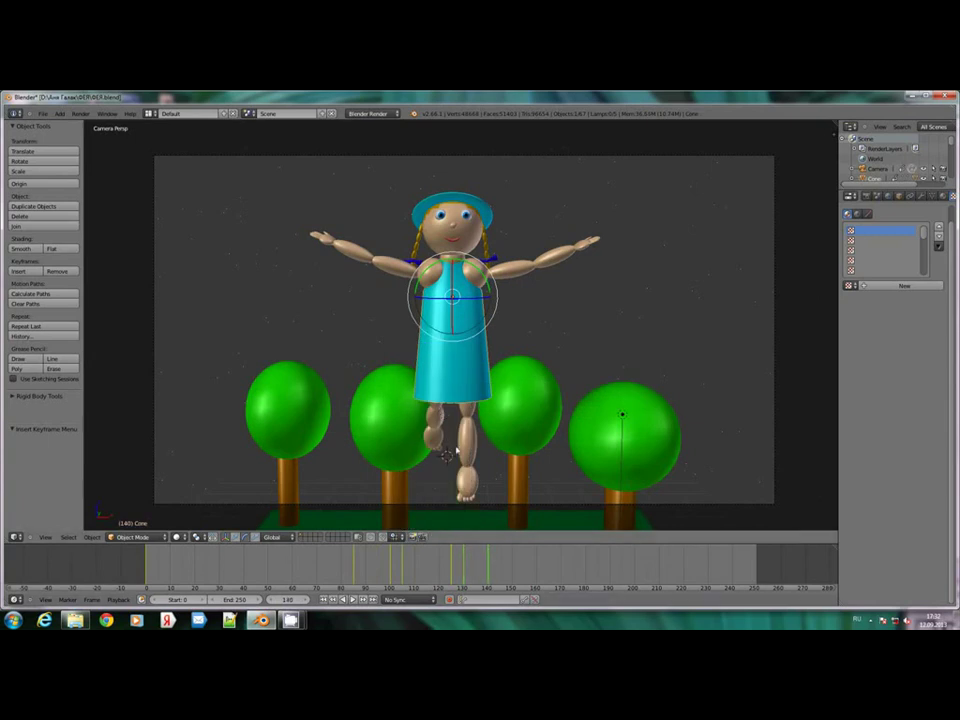
middle_click_drag(397, 447, 452, 400)
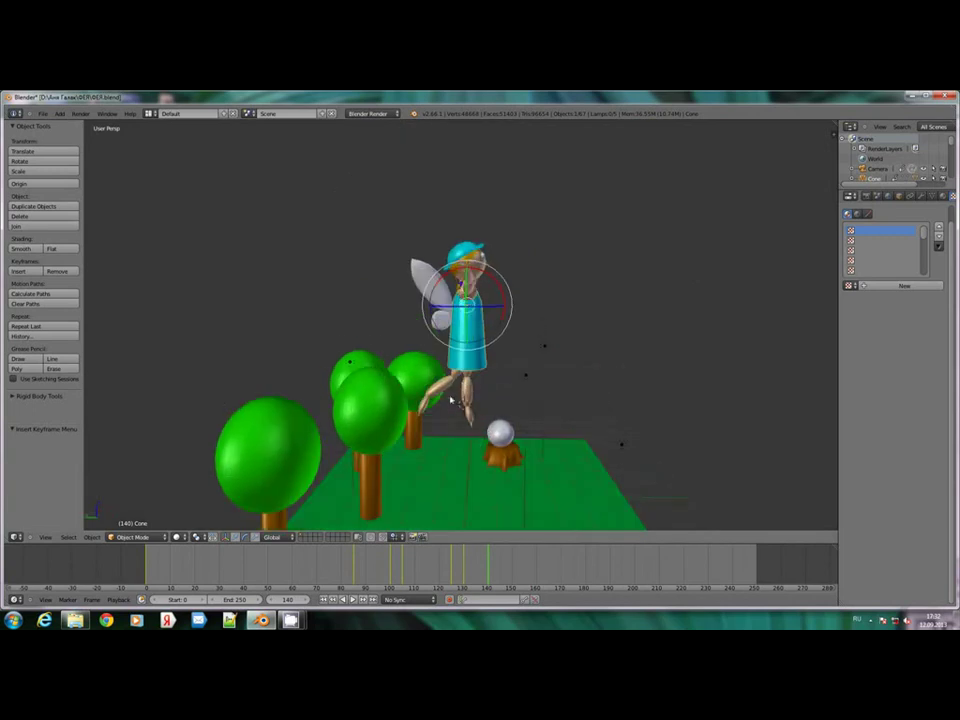
right_click(500, 343)
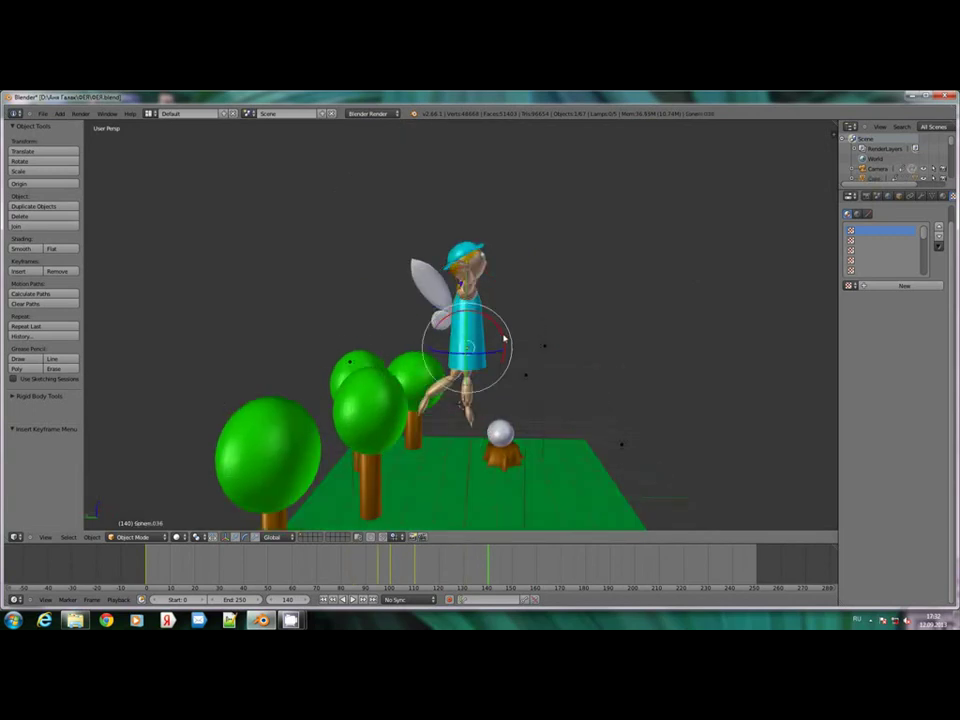
mouse_move(505, 341)
left_mouse_down()
mouse_move(493, 332)
mouse_move(490, 345)
left_mouse_up()
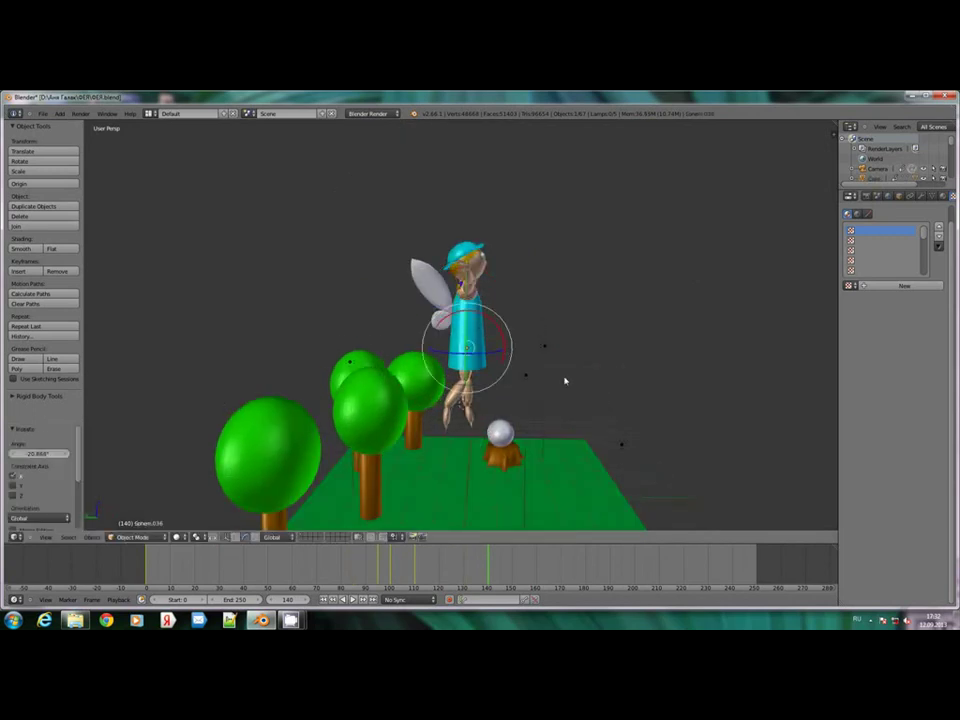
middle_click_drag(565, 381, 450, 372)
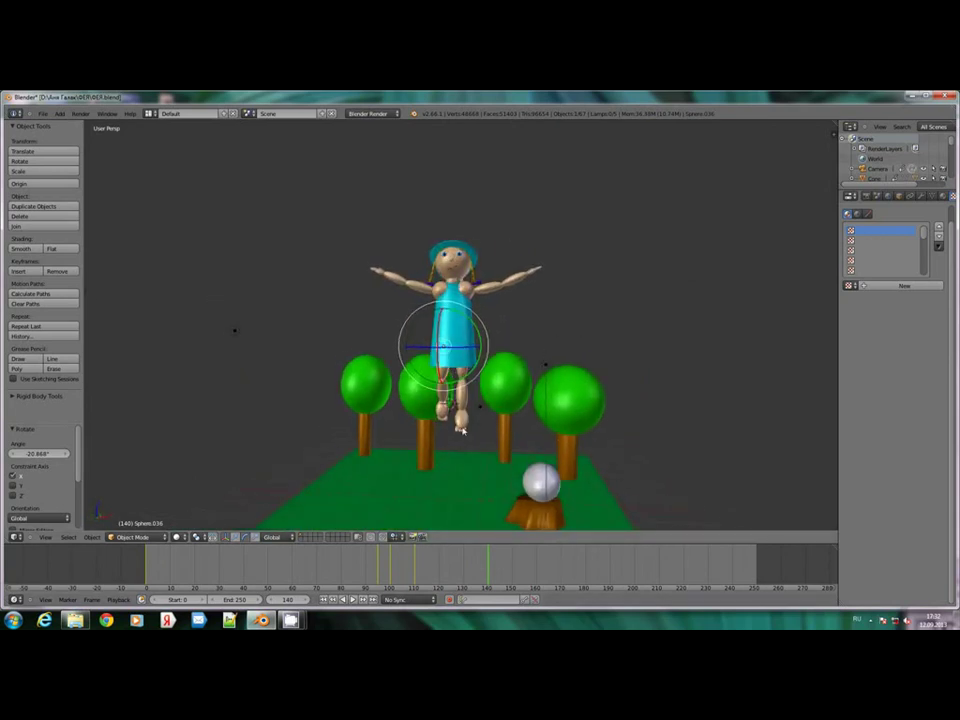
key("KP_0")
- Scrub the animation between frames 120 and 135 through the camera, checking both legs' keyframes and pose at the end of the spin
left_click(433, 571)
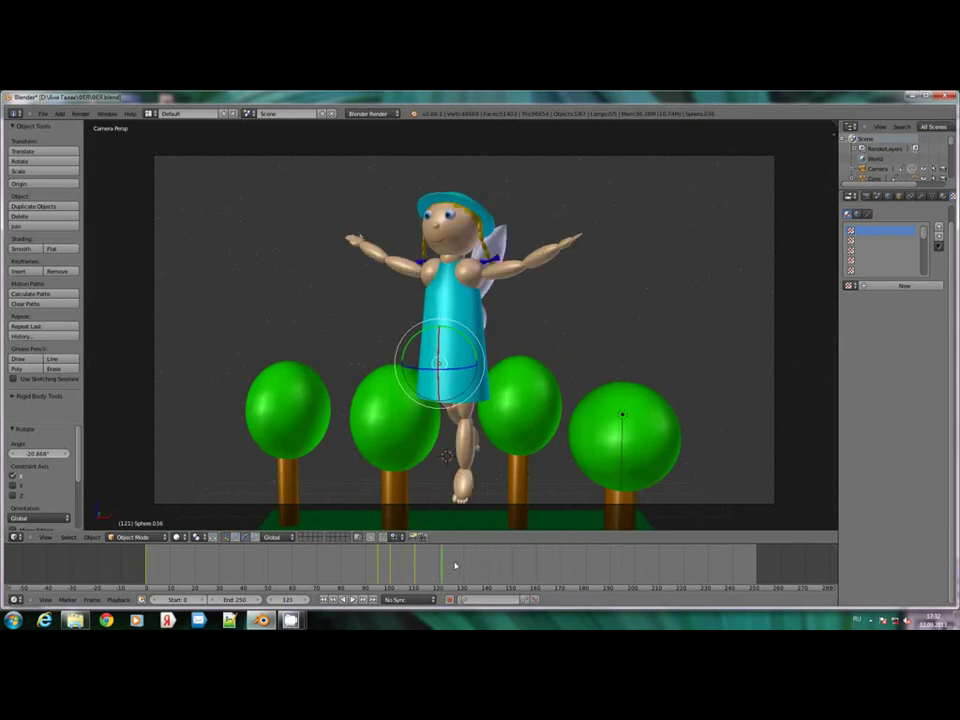
left_click(455, 566)
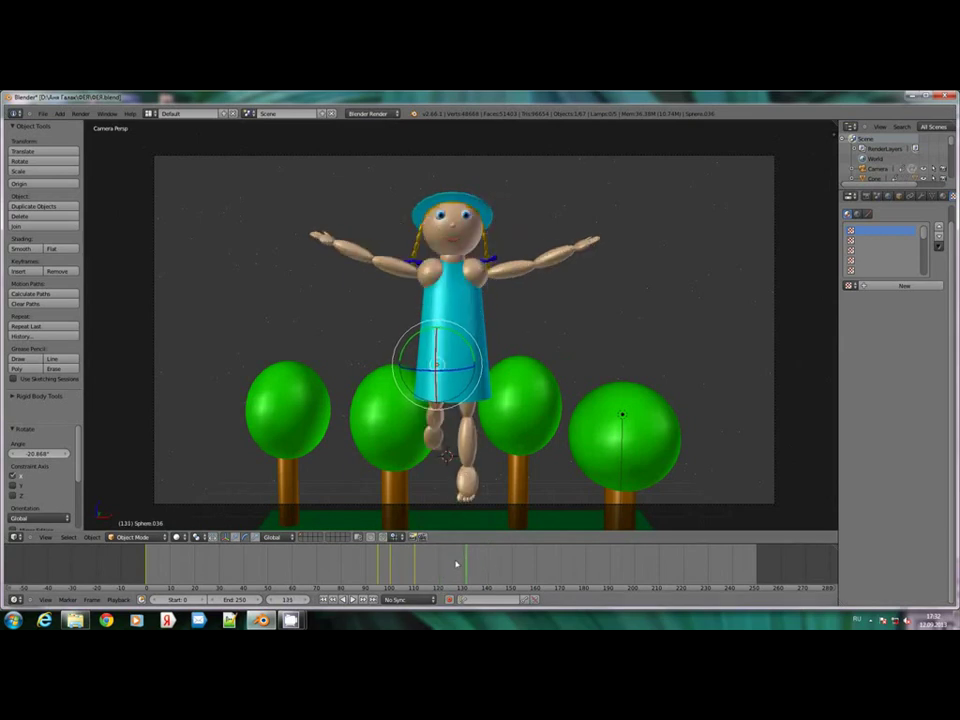
right_click(437, 422)
right_click(468, 451)
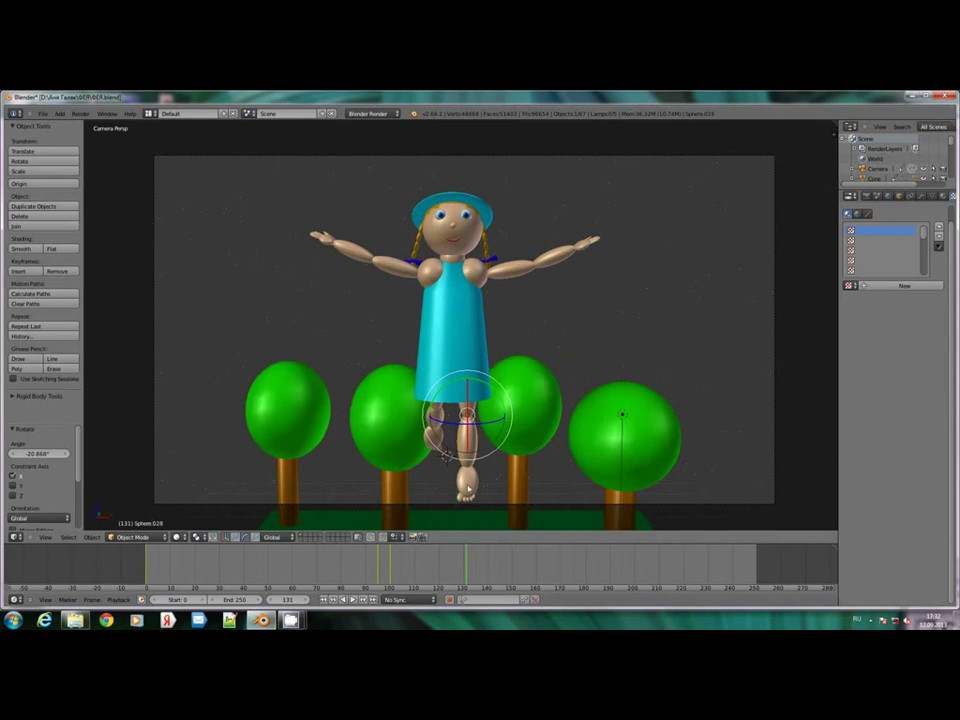
left_click_drag(445, 561, 470, 561)
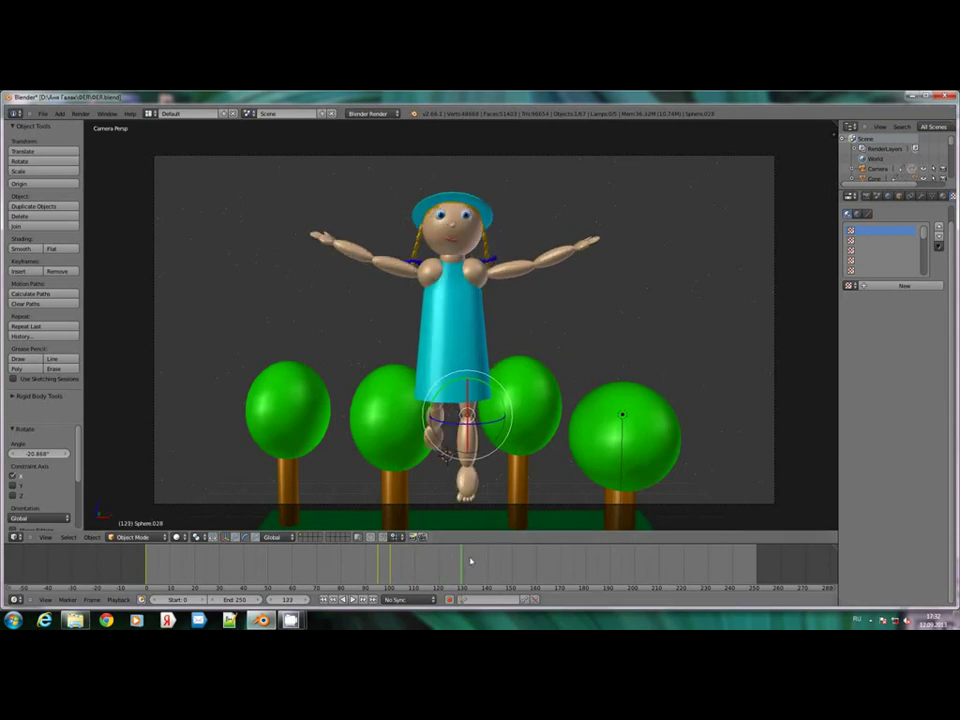
left_click(476, 561)
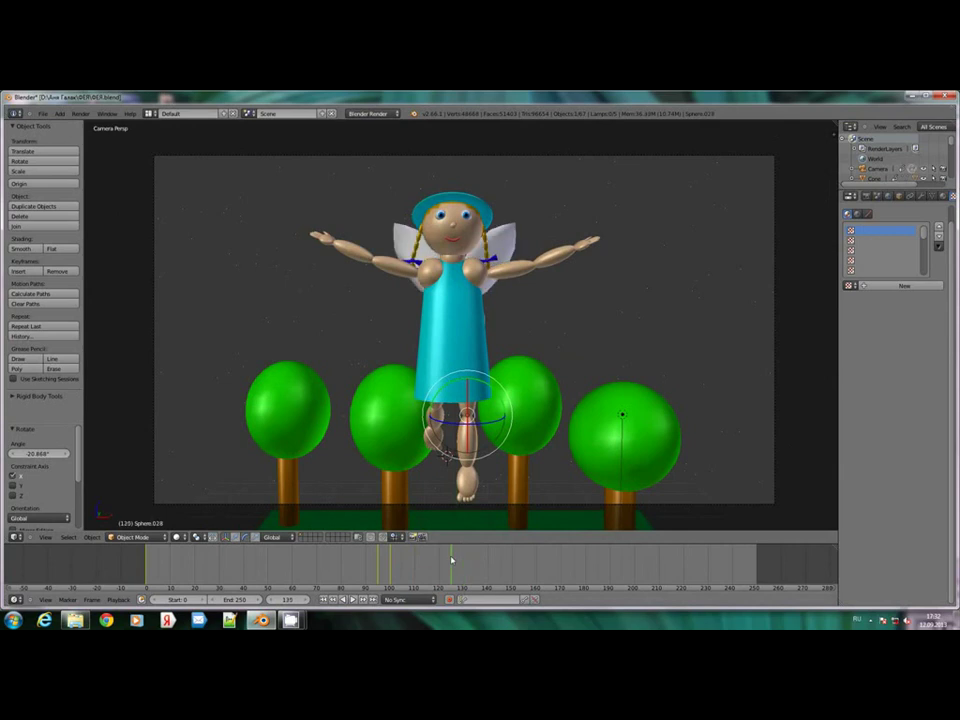
left_click(440, 561)
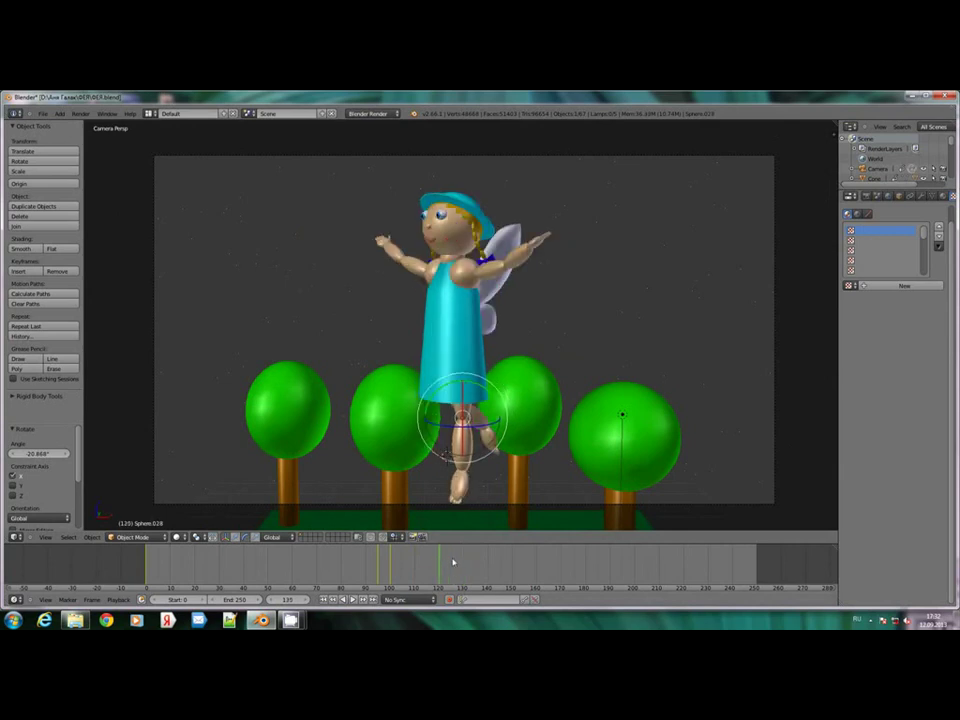
left_click(452, 562)
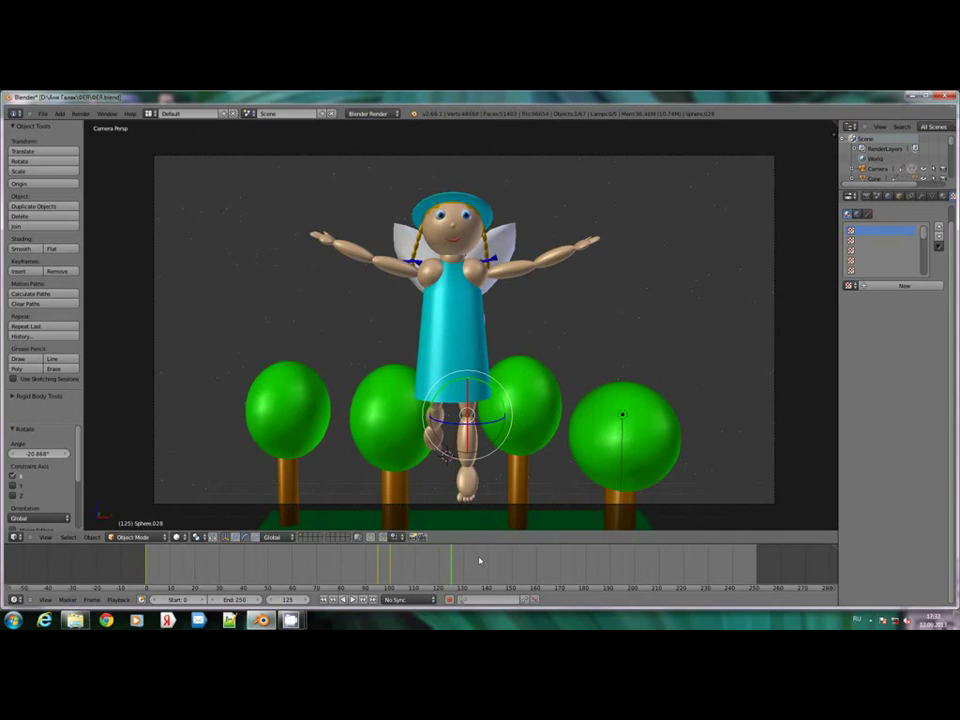
mouse_move(290, 620)
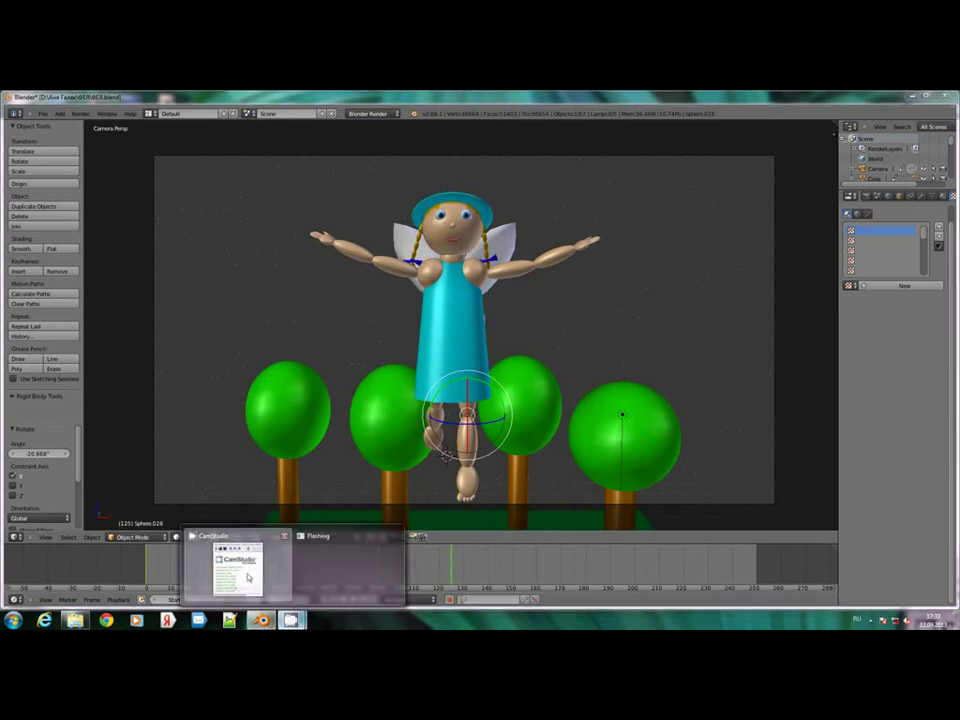